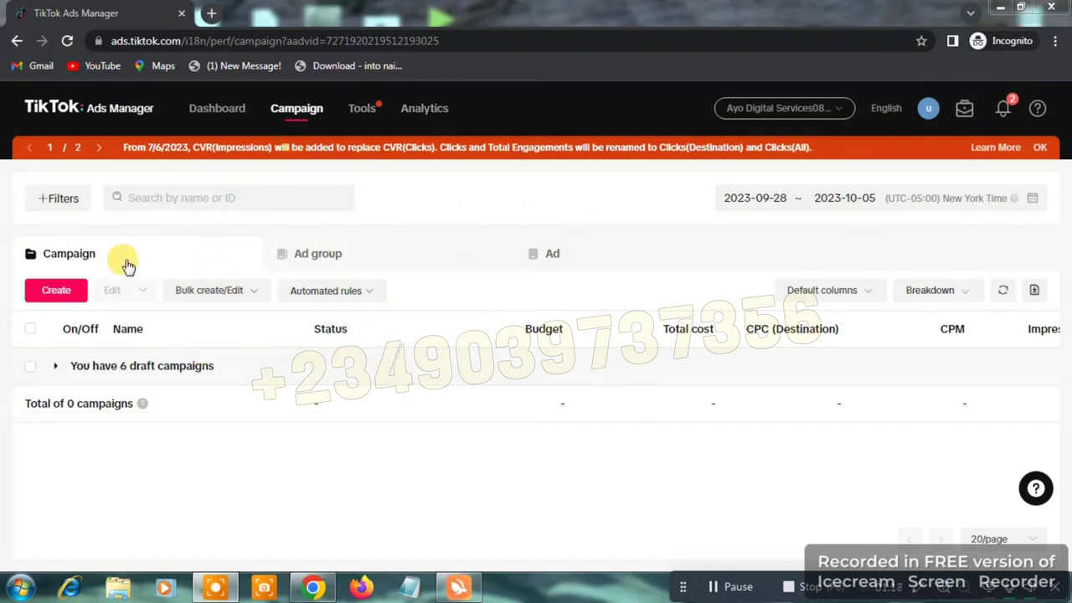
Create a new campaign, dismiss the Product sales tip, and choose Traffic as the advertising objective
click(52, 291)
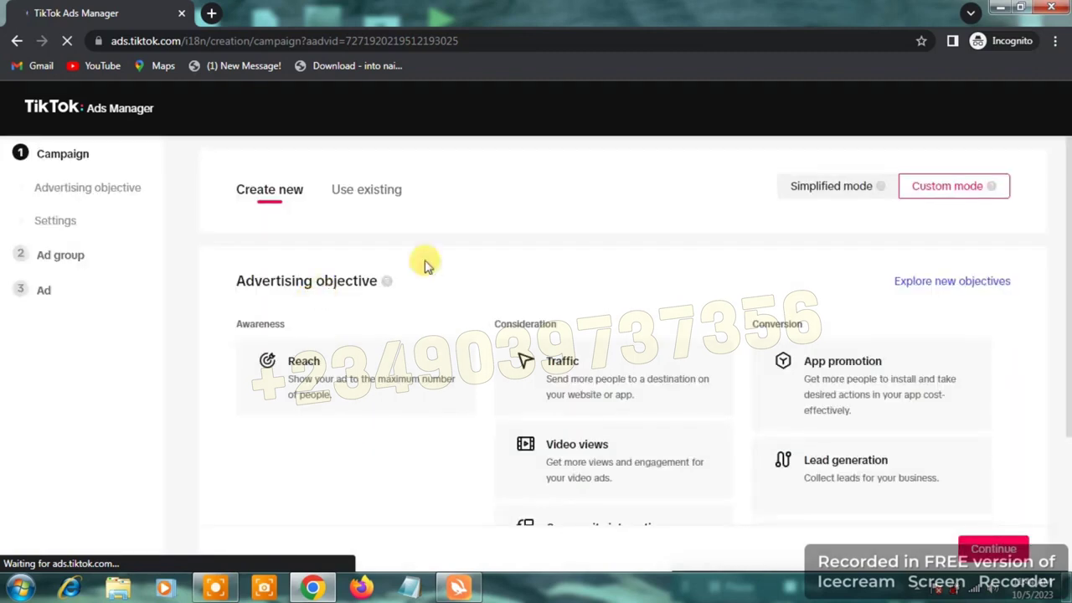
scroll(928, 282, down, 1)
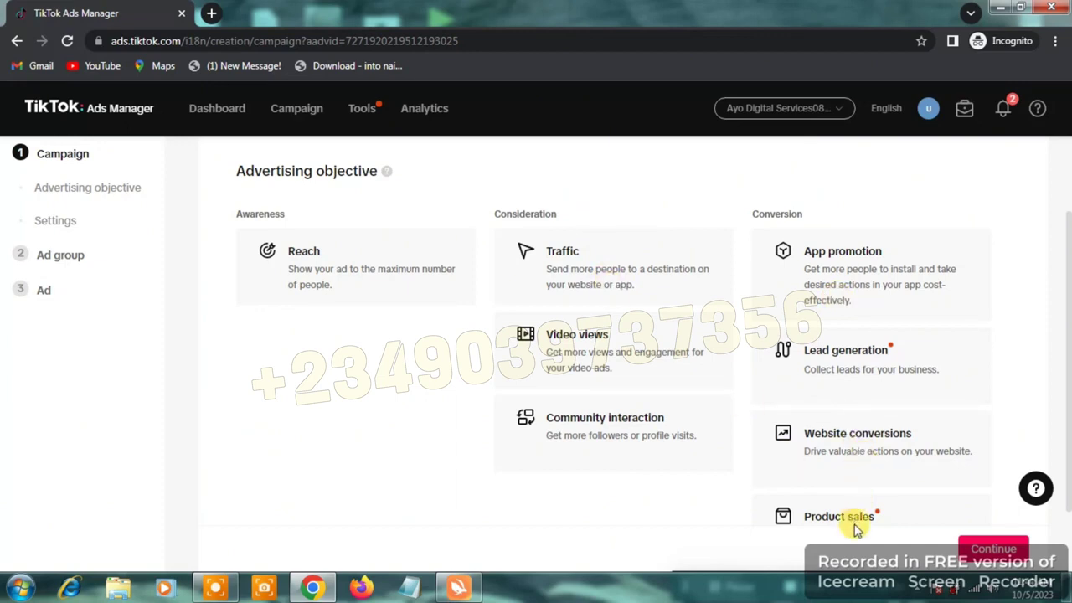
scroll(855, 529, down, 1)
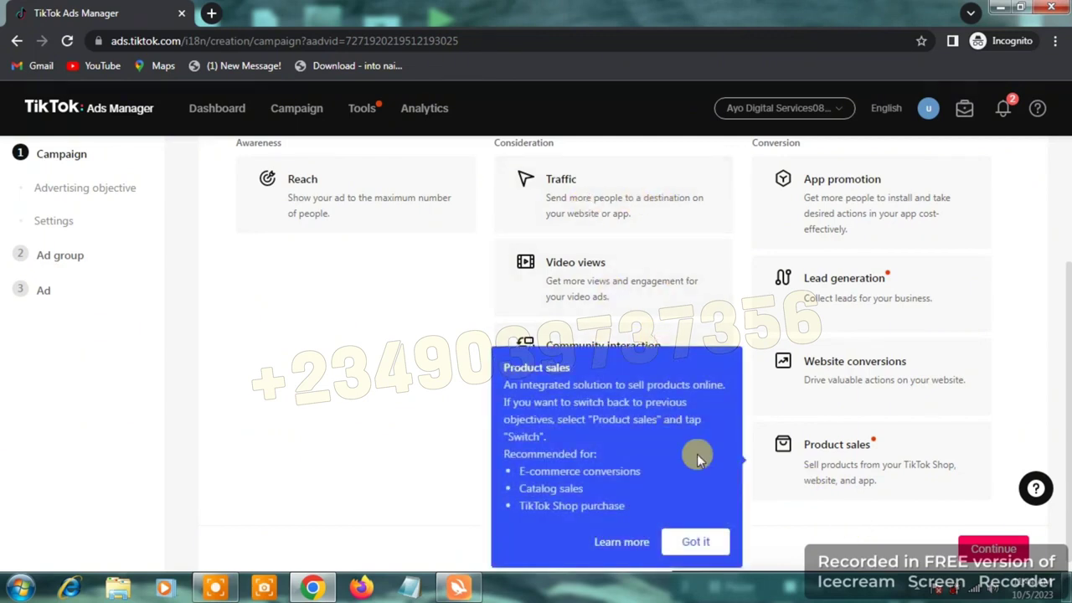
click(694, 541)
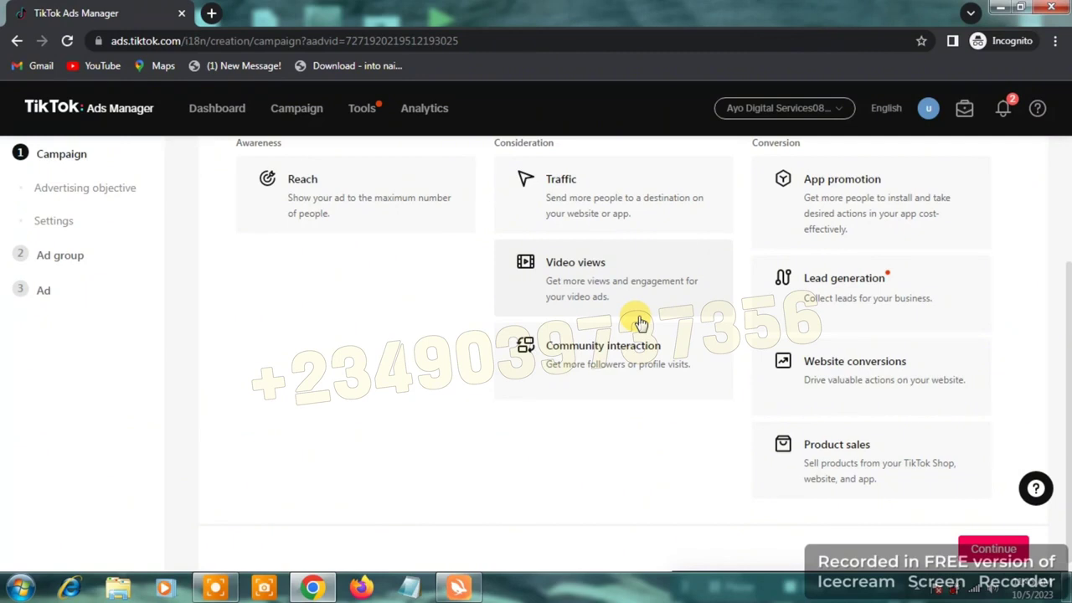
click(608, 208)
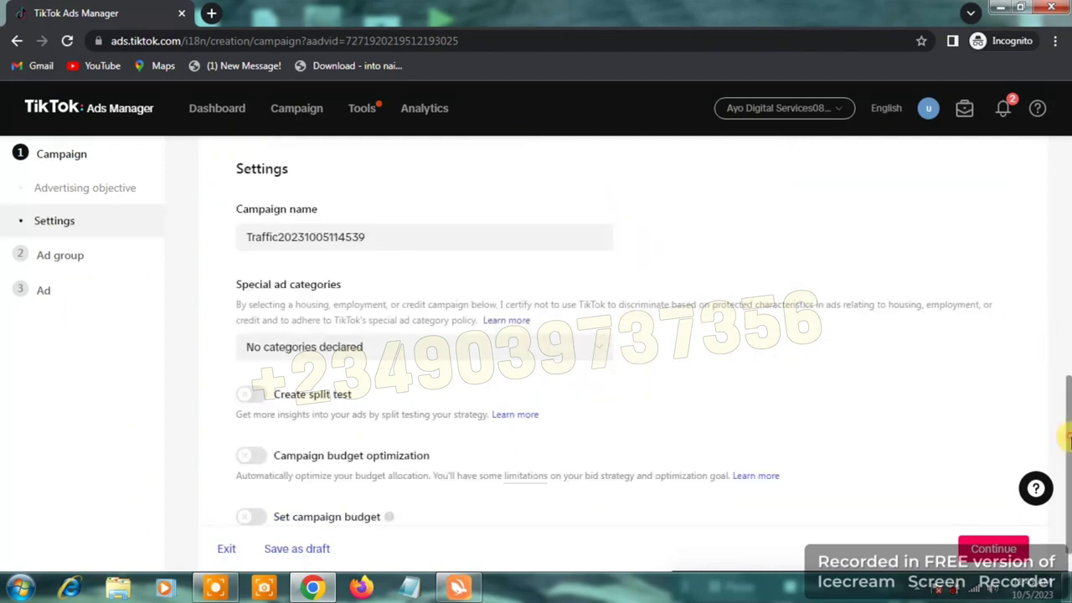
Name the campaign "Dropshipping ads 1" in the campaign settings
scroll(1068, 248, up, 2)
scroll(1067, 249, up, 3)
scroll(1067, 260, down, 1)
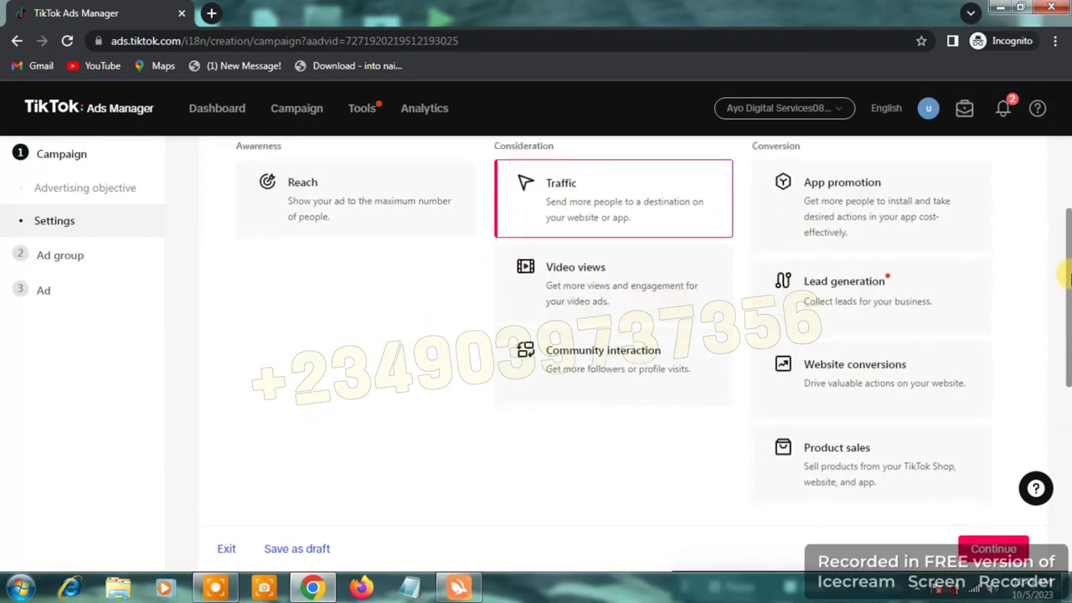
scroll(1066, 268, down, 1)
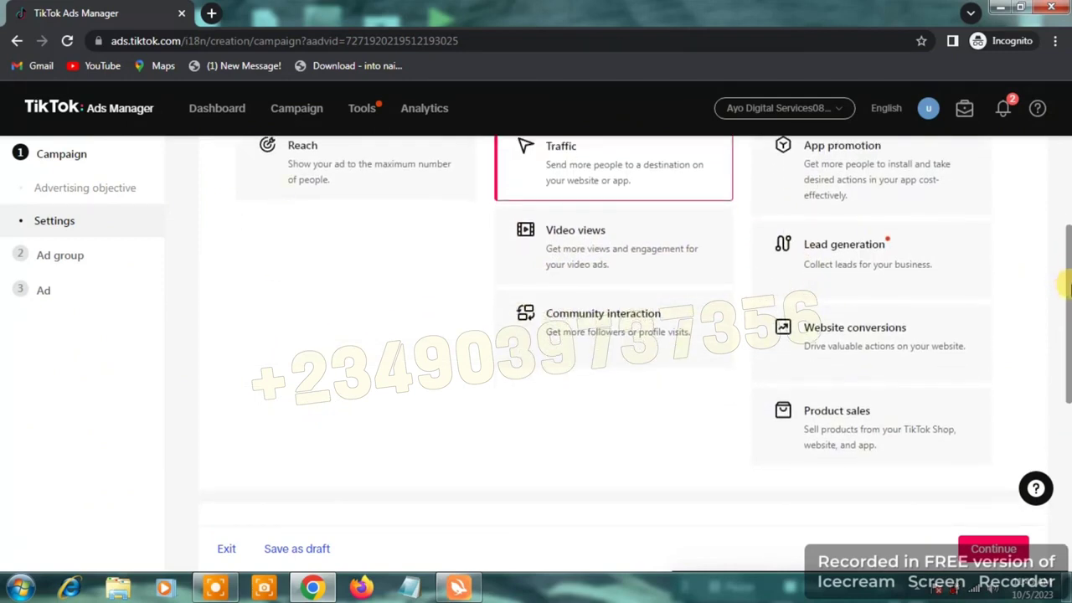
drag(1068, 287, 1065, 405)
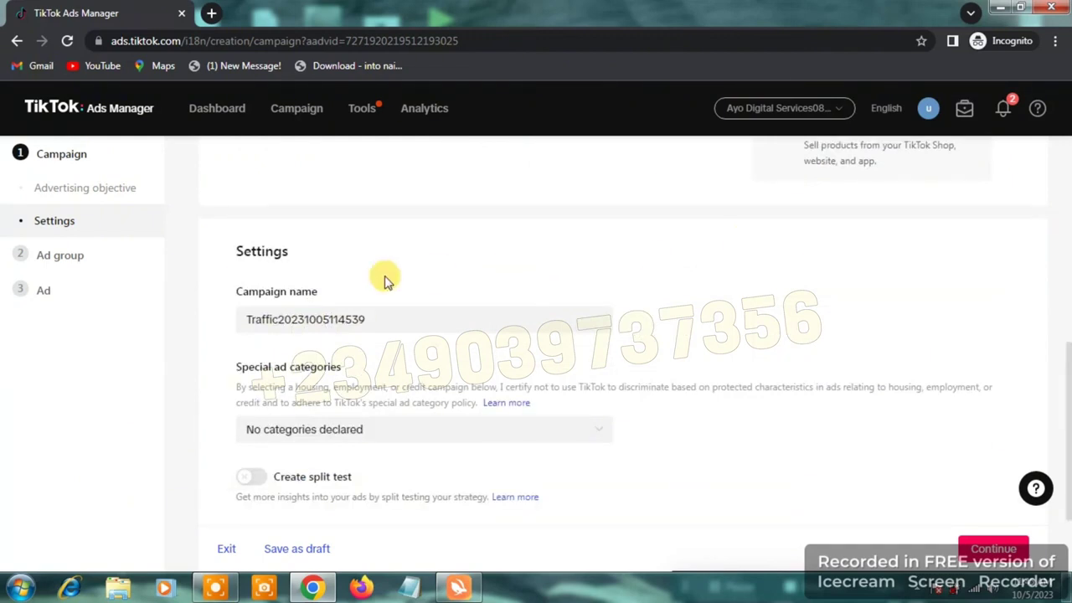
click(381, 319)
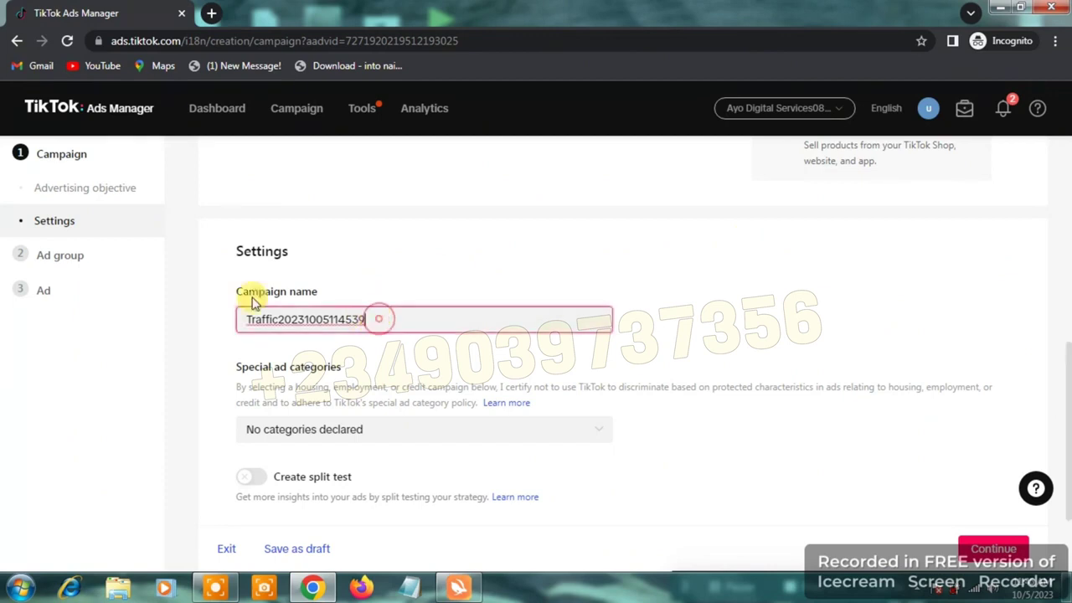
key(ctrl+a)
key(BackSpace)
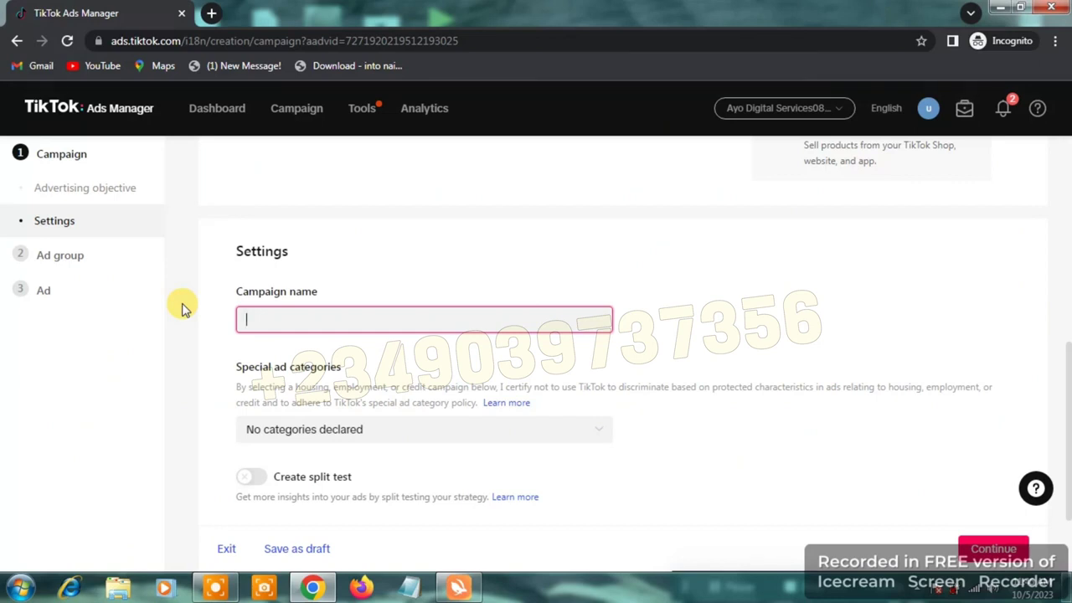
text(Dropshipping )
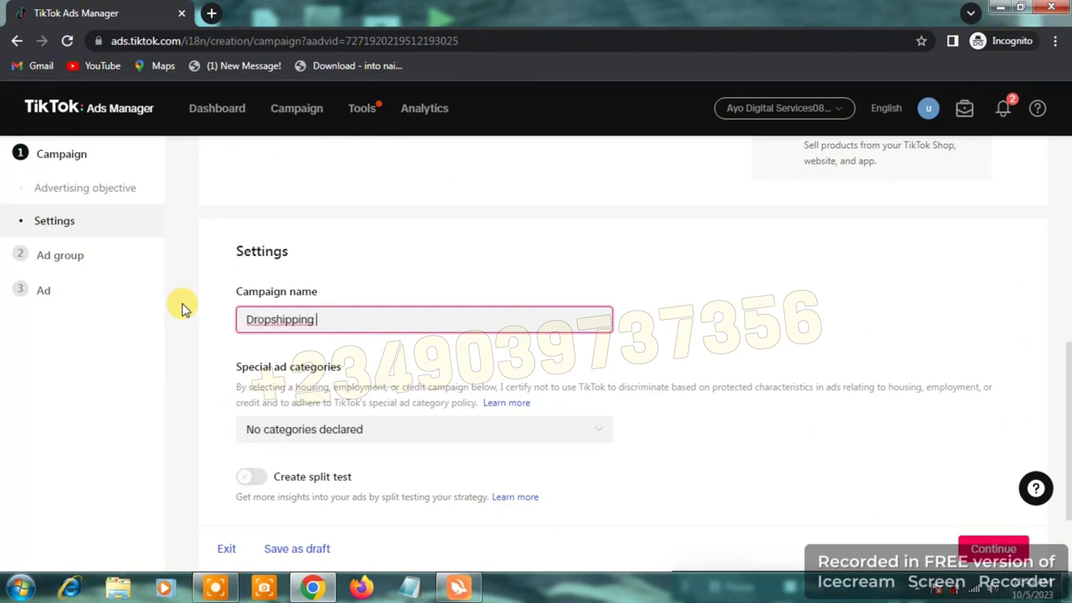
text(ads 1)
click(762, 367)
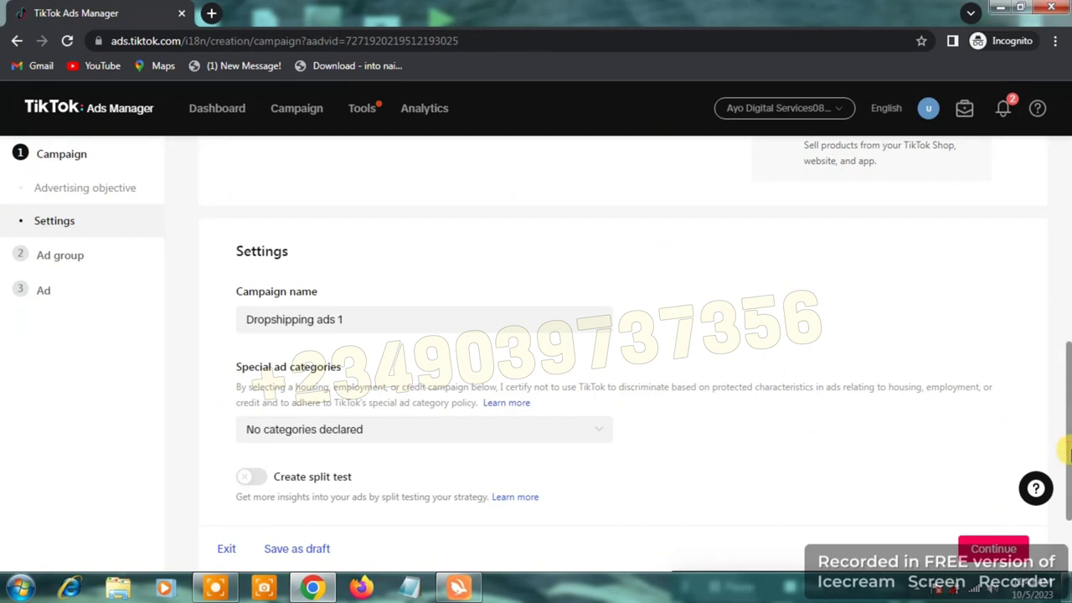
Check the special ad category options without declaring any, and continue to the ad group setup
scroll(1069, 452, down, 2)
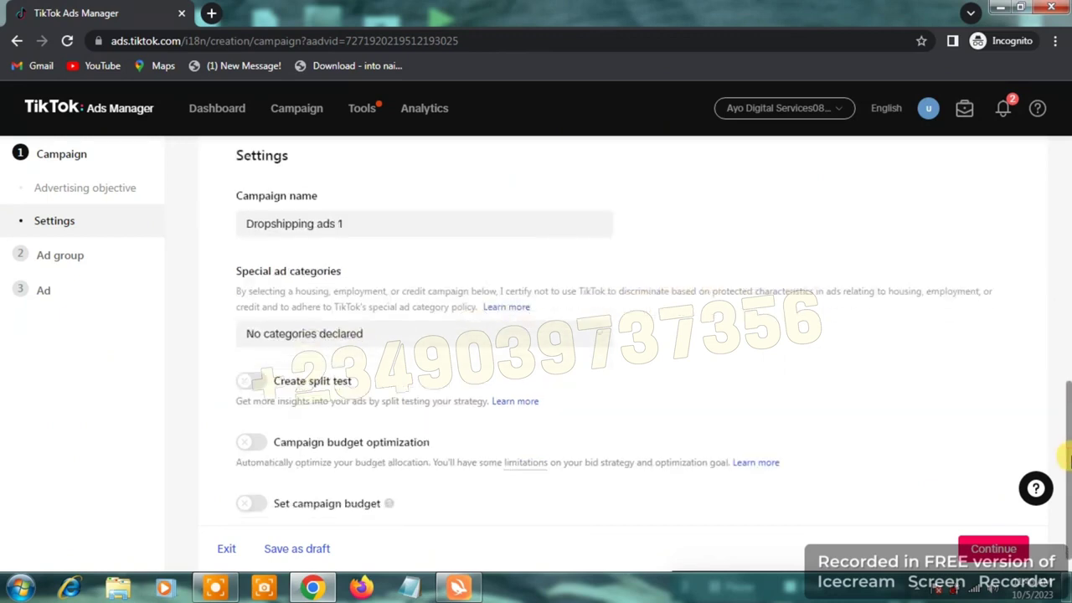
click(334, 328)
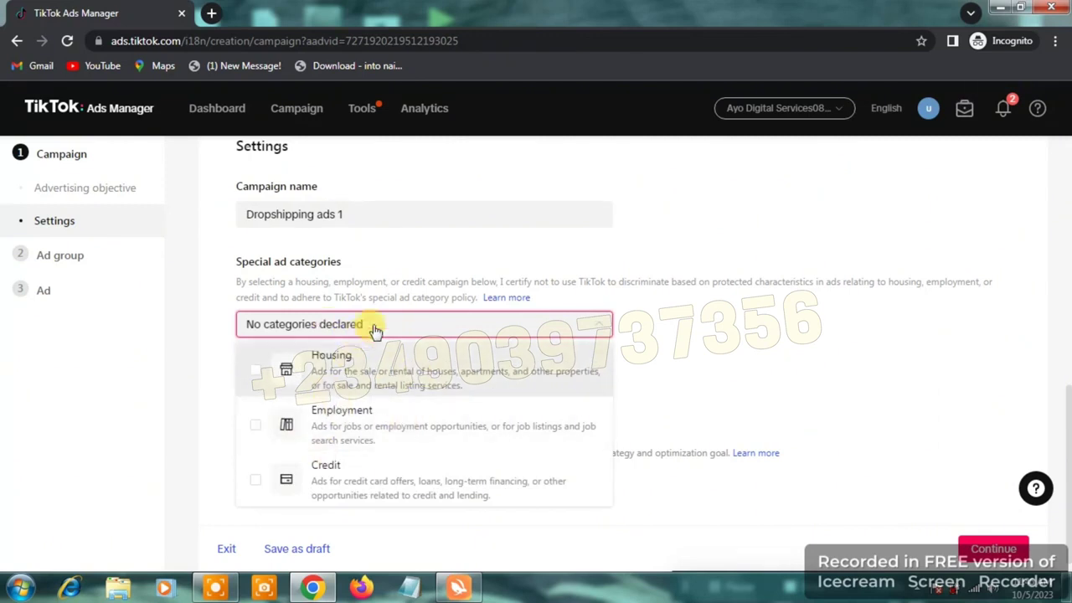
click(702, 372)
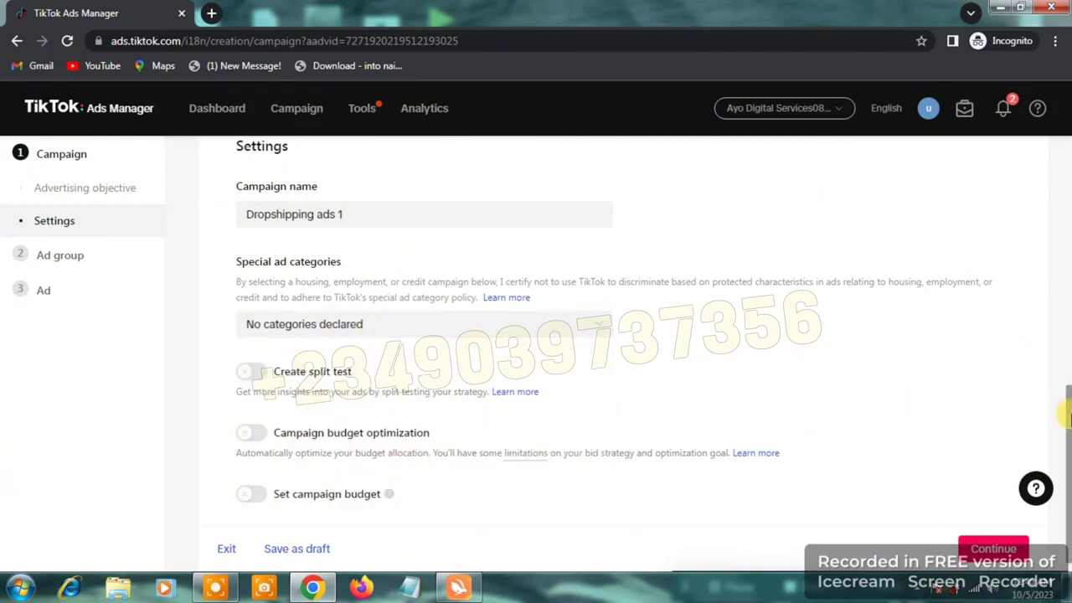
scroll(1066, 439, down, 1)
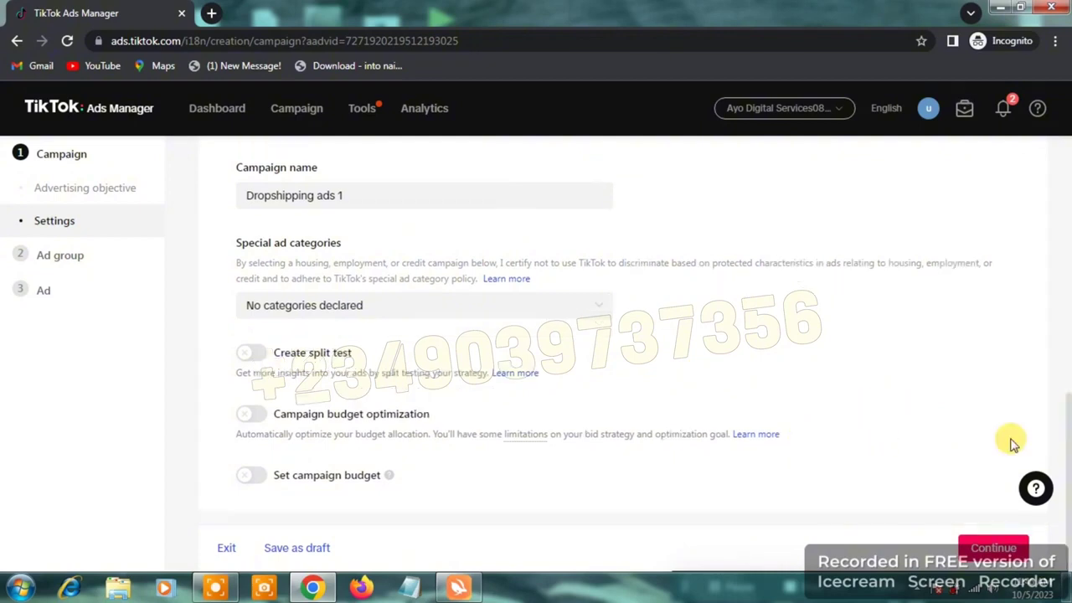
click(989, 549)
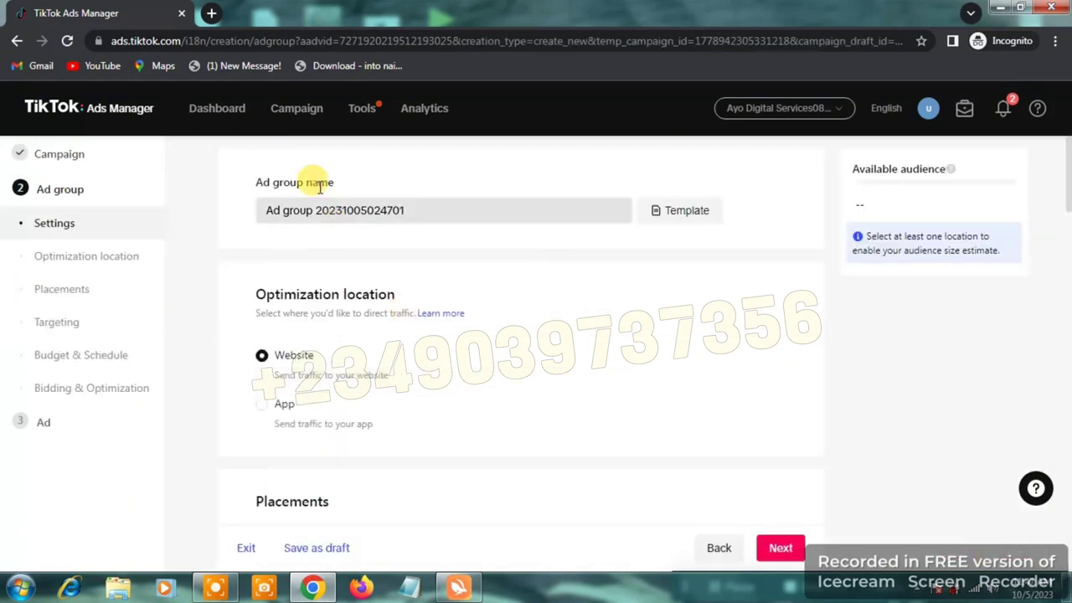
Switch the ad group to manual placement selection and exclude Global App Bundle and Pangle
triple_click(414, 214)
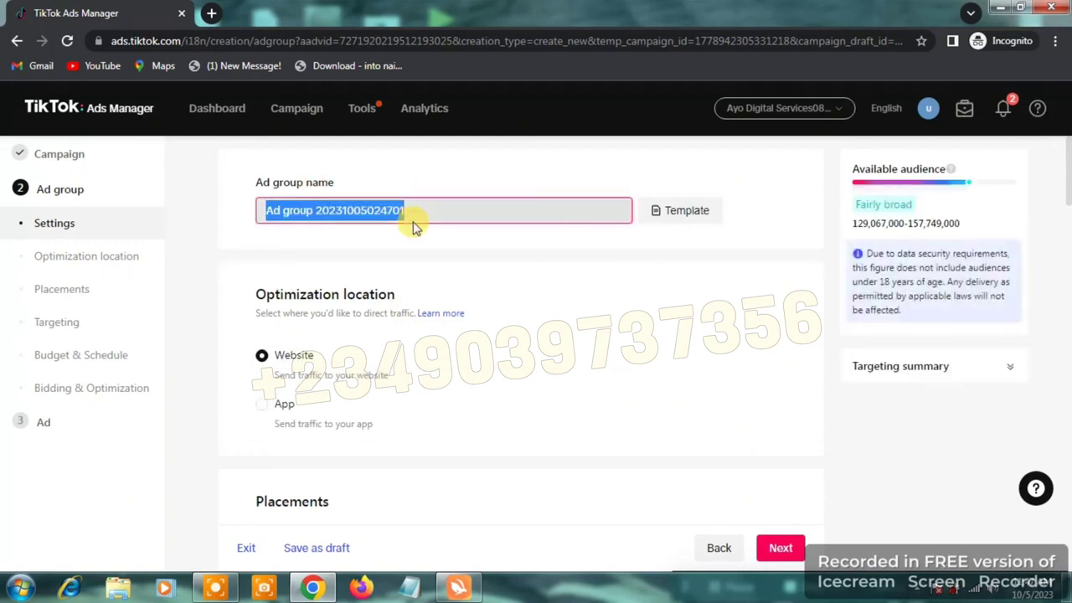
click(431, 240)
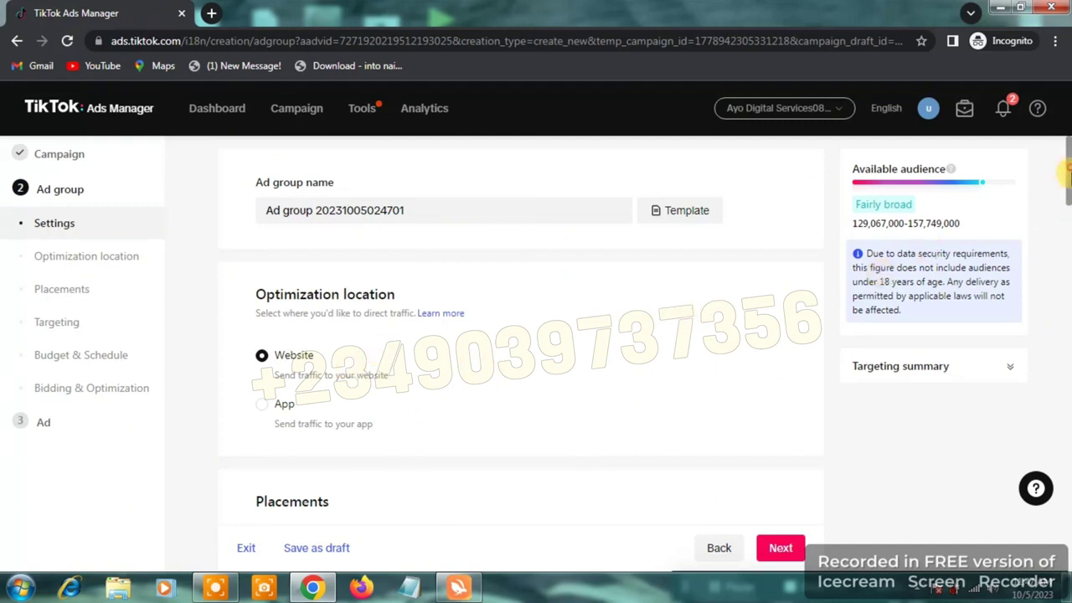
drag(1068, 173, 1067, 216)
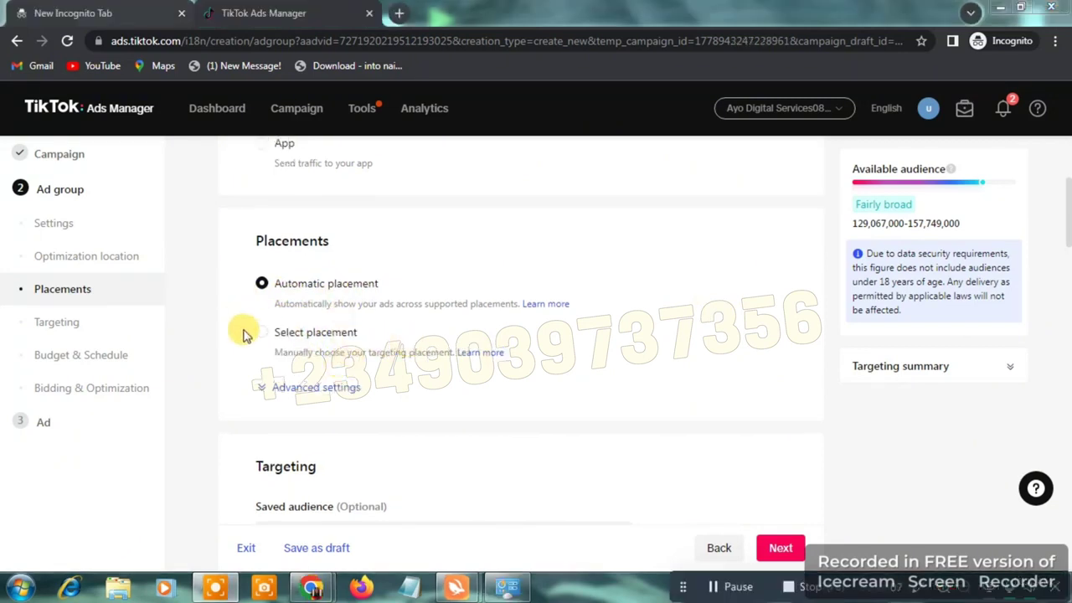
click(260, 334)
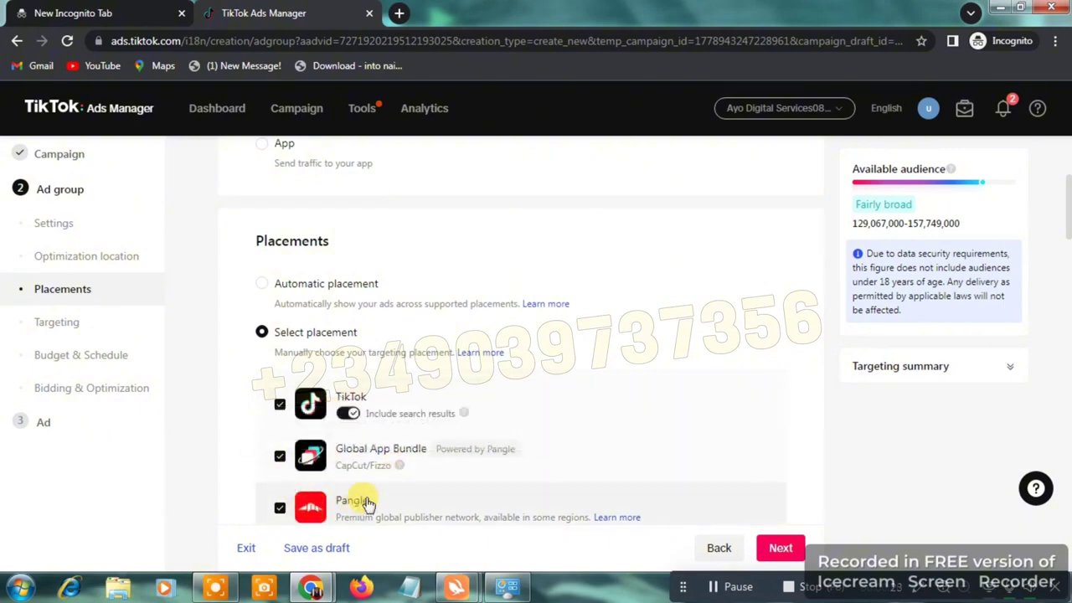
click(280, 457)
click(279, 508)
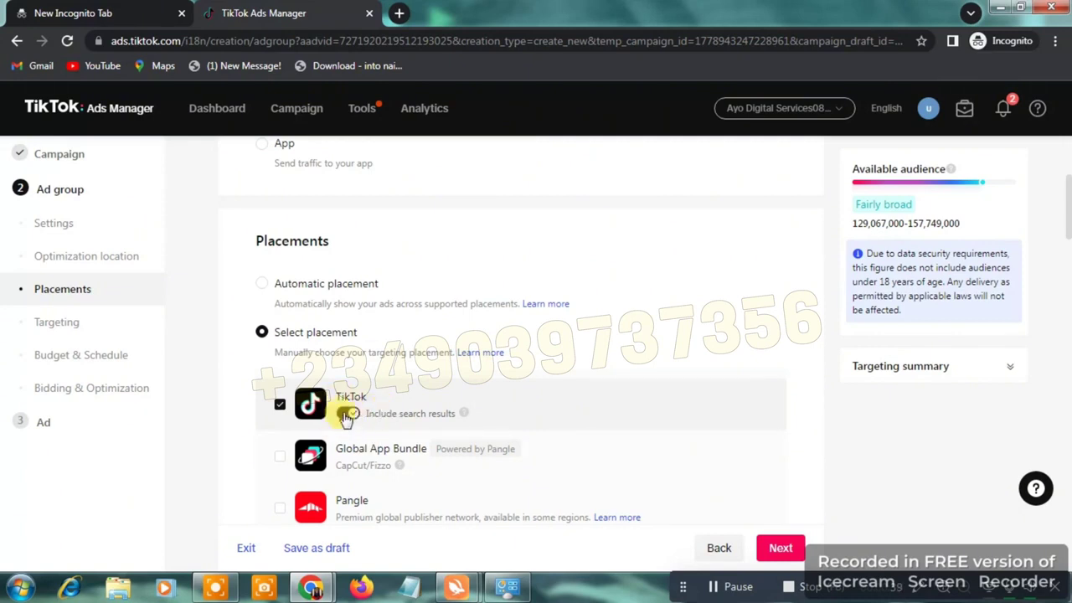
Turn off the inclusion of search results for the TikTok placement and expand the advanced placement settings
mouse_move(465, 416)
click(350, 419)
drag(1066, 214, 1066, 247)
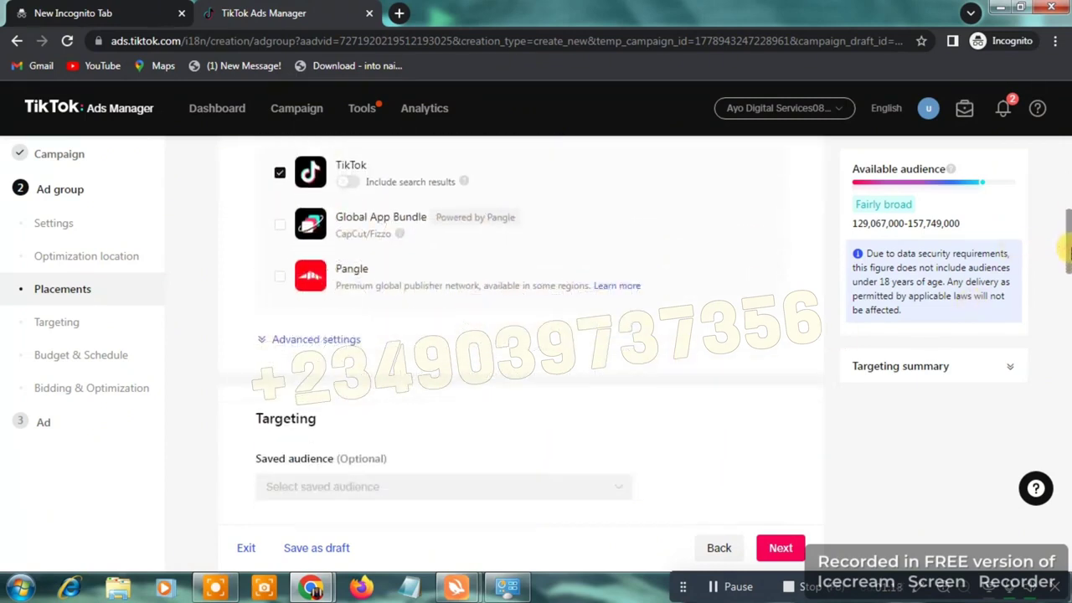
click(323, 340)
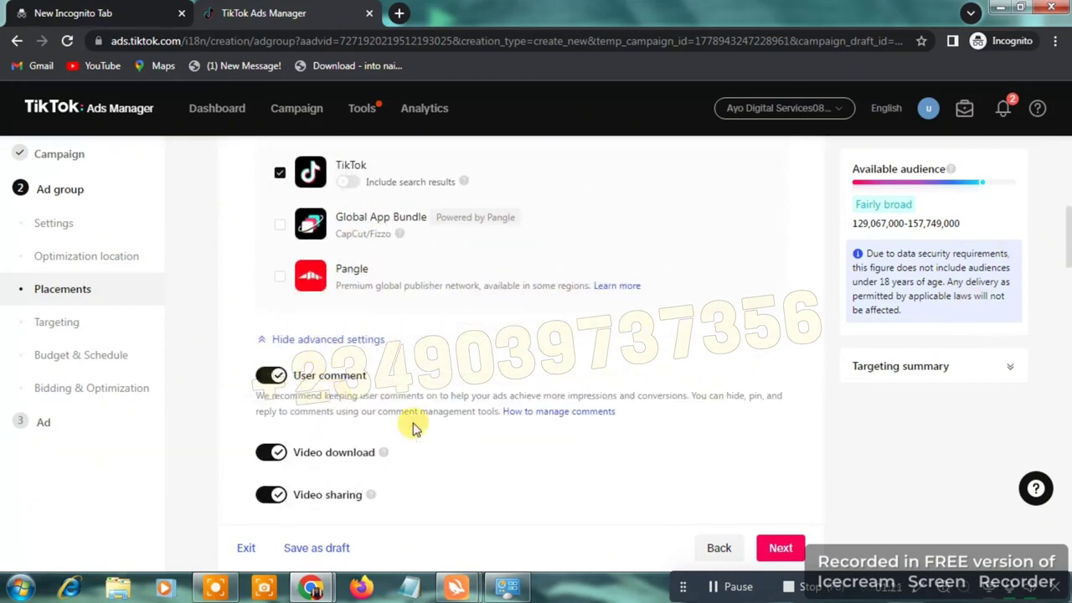
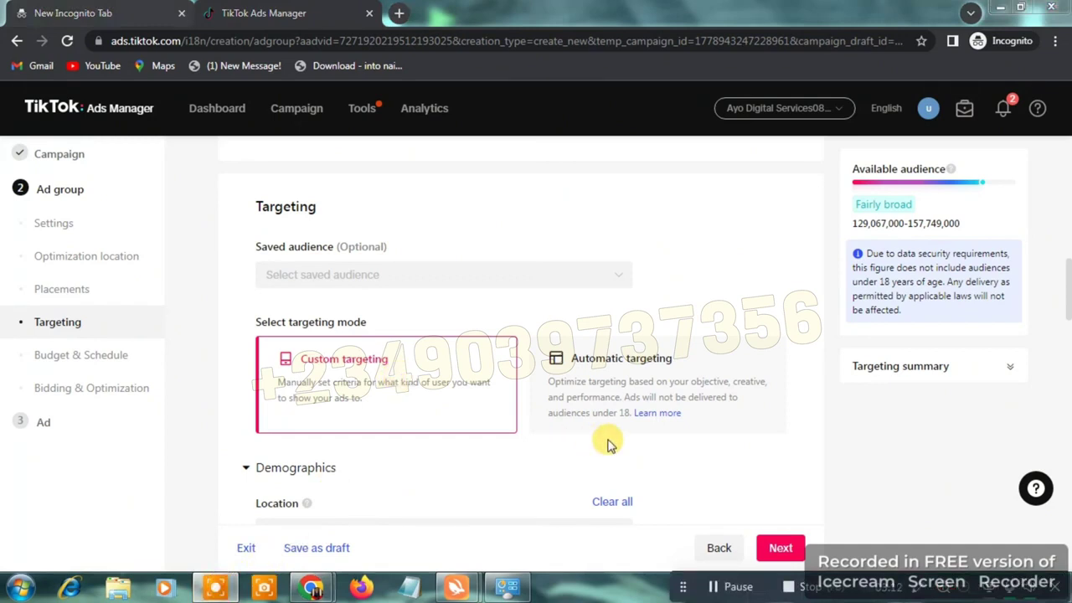
Add Canada to the targeted locations in the ad group's demographics
scroll(1064, 318, down, 3)
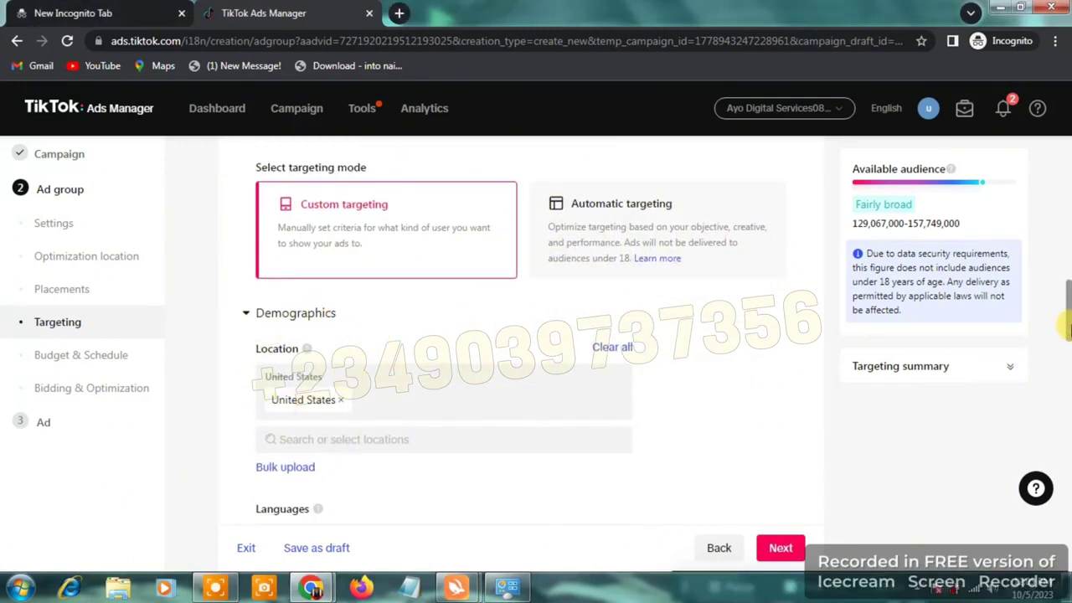
scroll(1067, 339, down, 1)
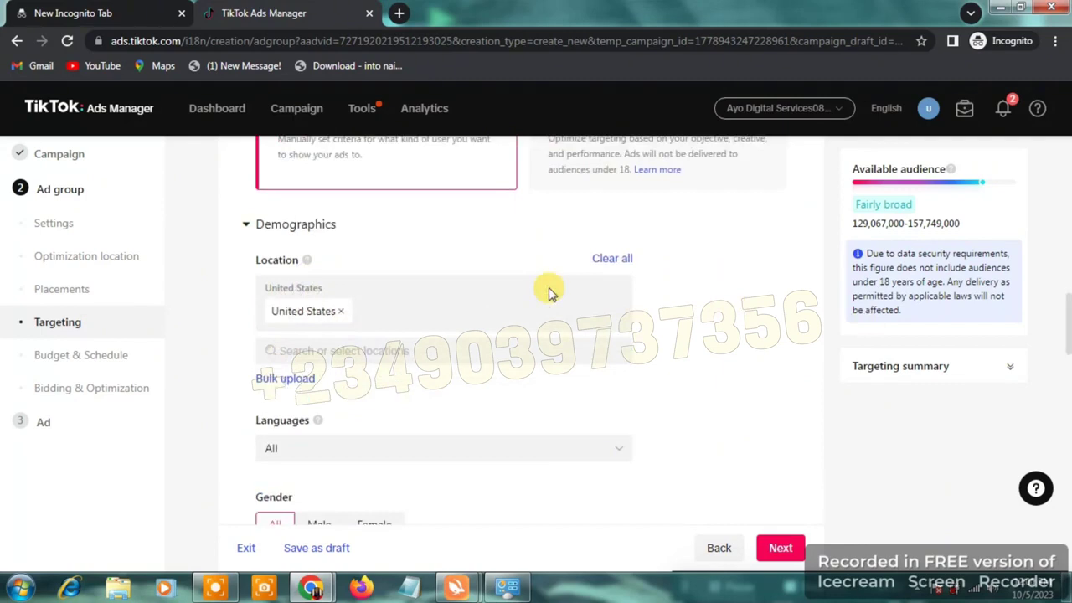
click(373, 355)
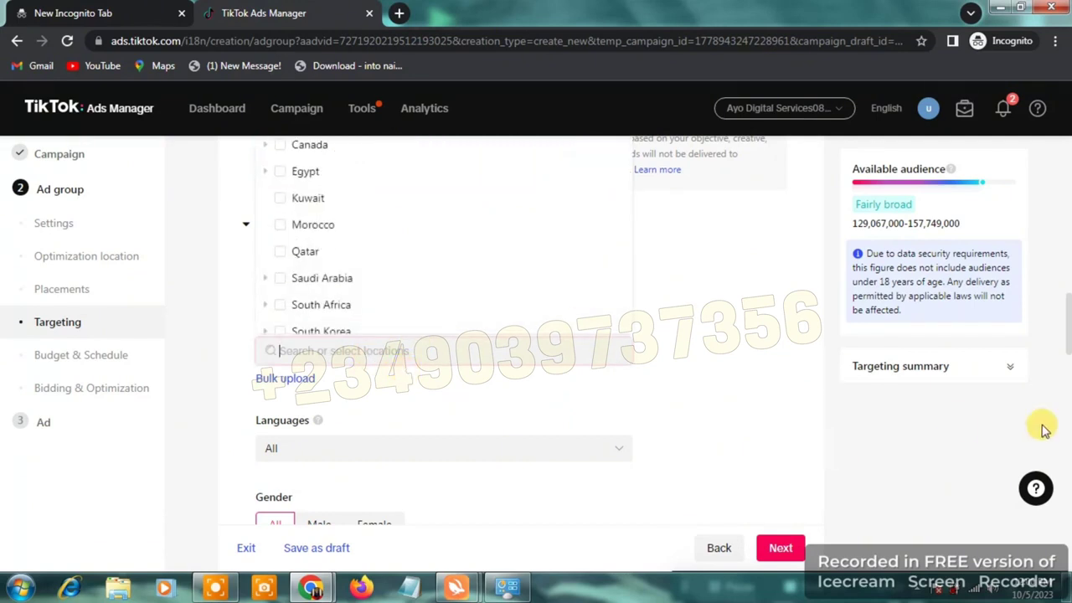
scroll(1068, 318, up, 1)
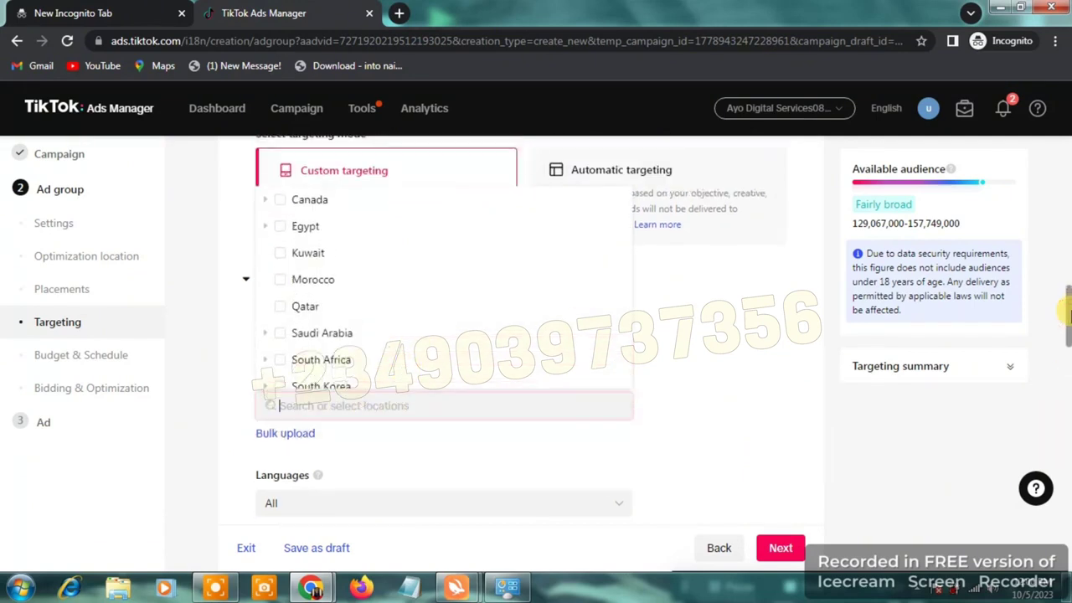
click(695, 314)
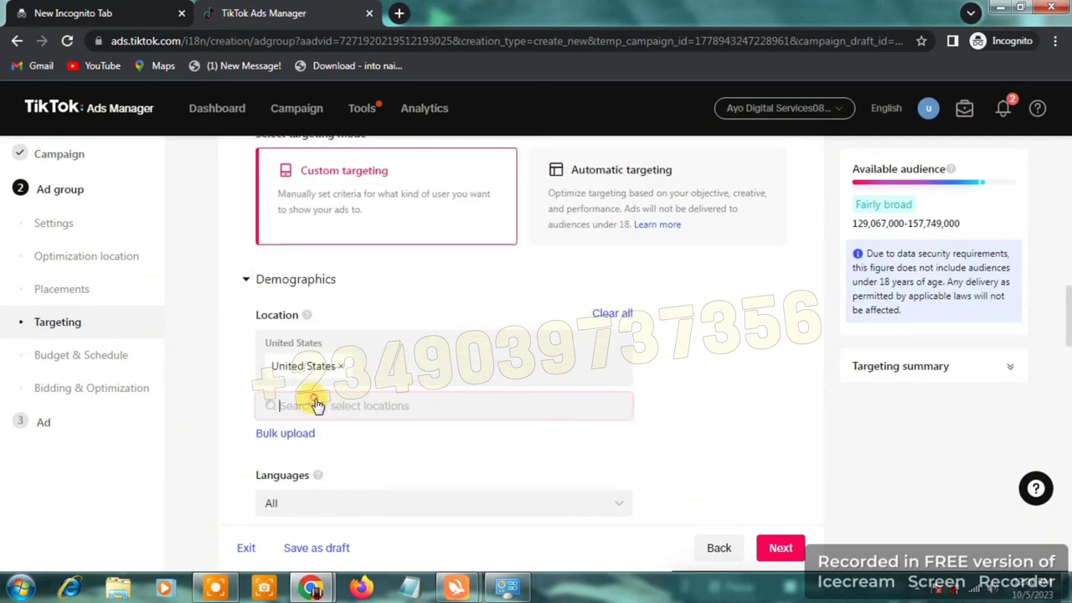
click(345, 406)
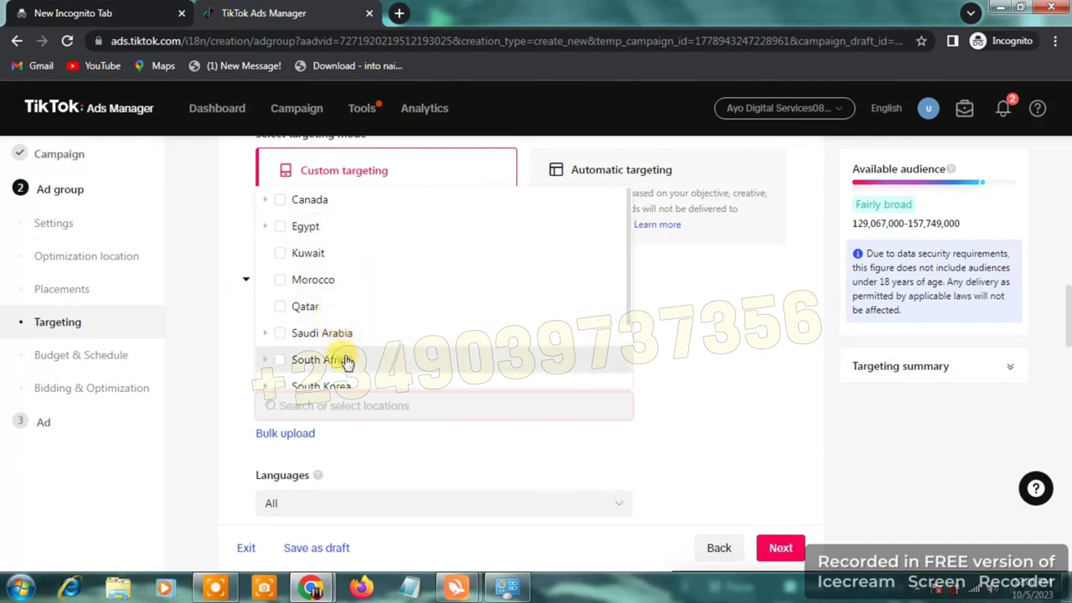
drag(627, 287, 632, 368)
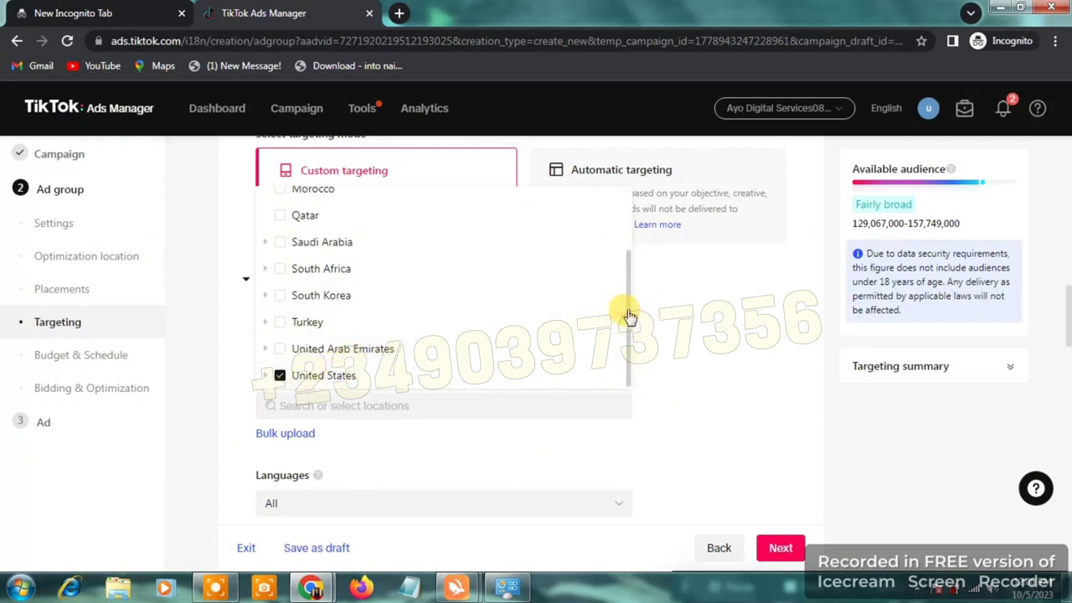
drag(630, 317, 632, 239)
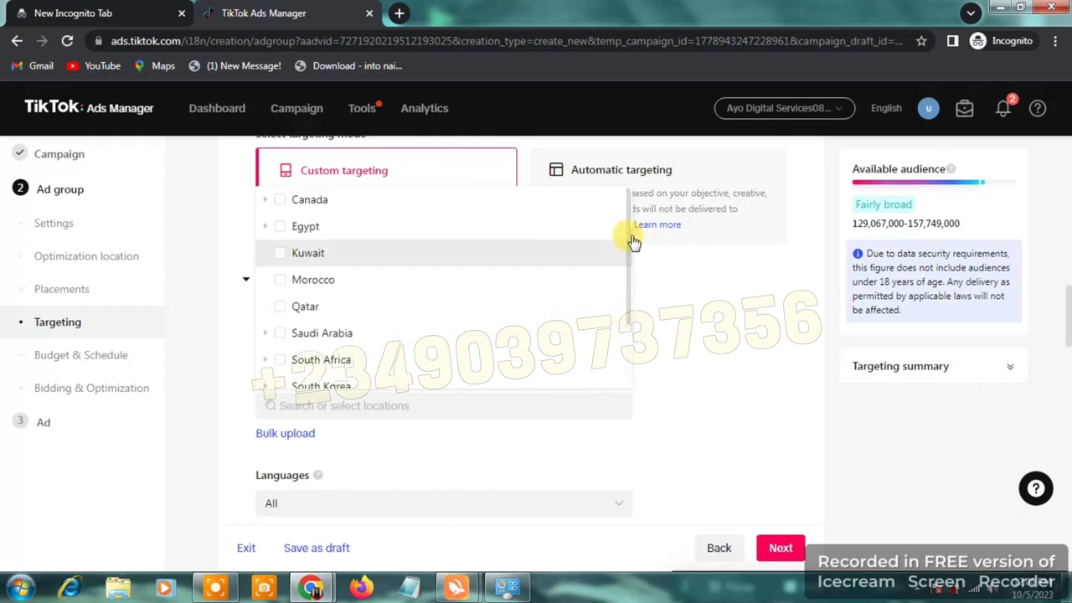
click(280, 200)
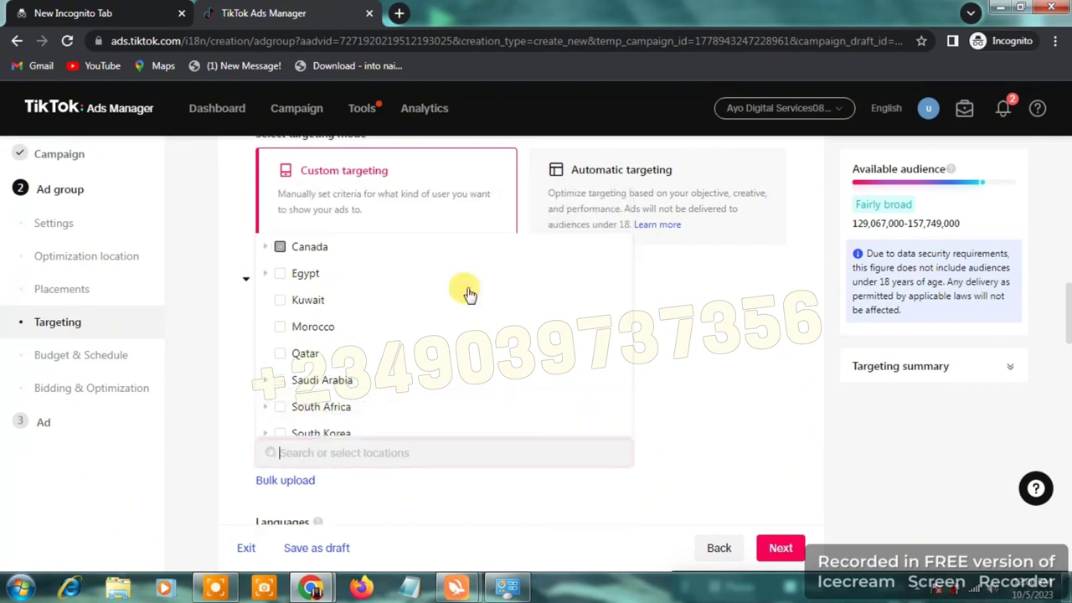
click(774, 360)
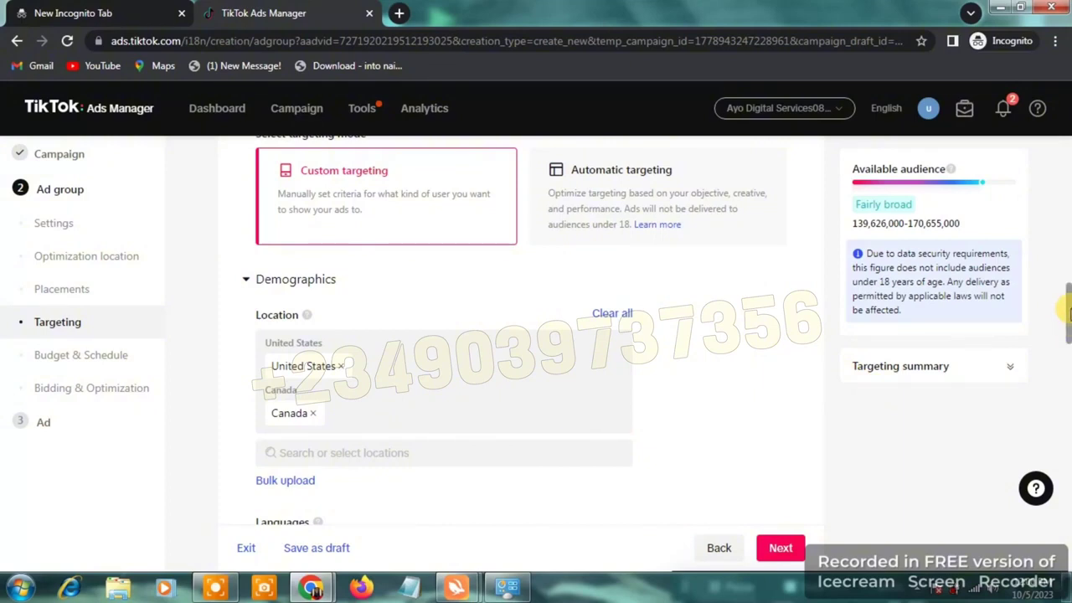
Restrict the ad group's language targeting to English
drag(1067, 311, 1067, 343)
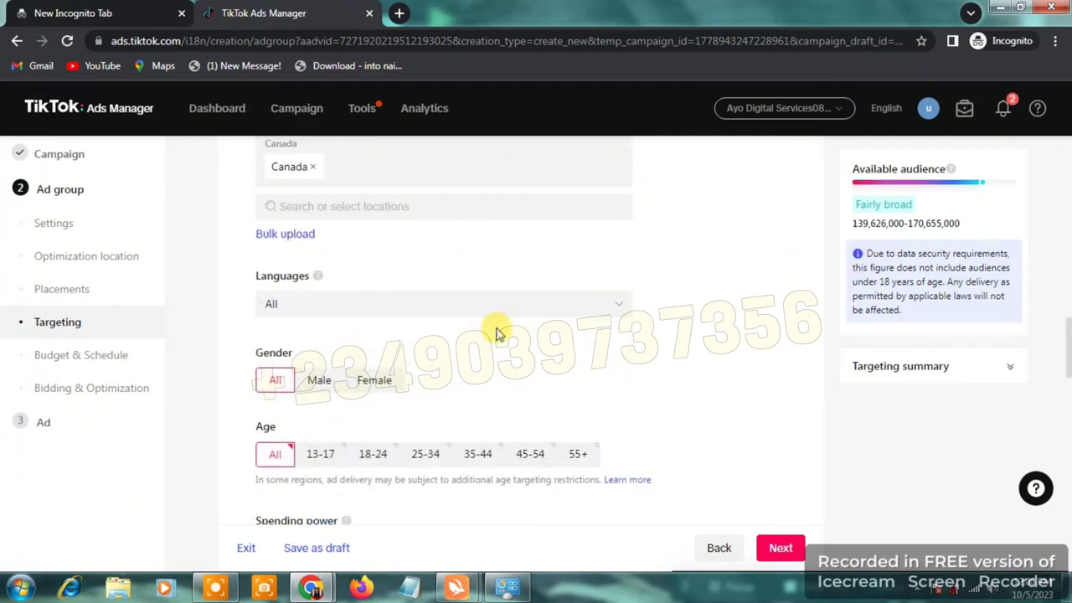
click(308, 304)
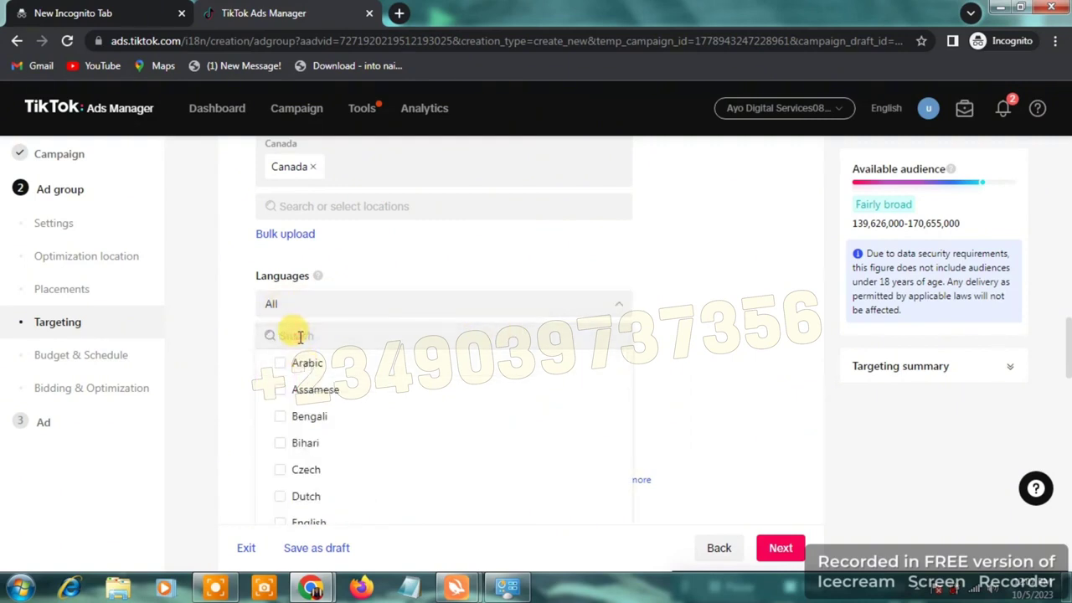
click(300, 336)
text(en)
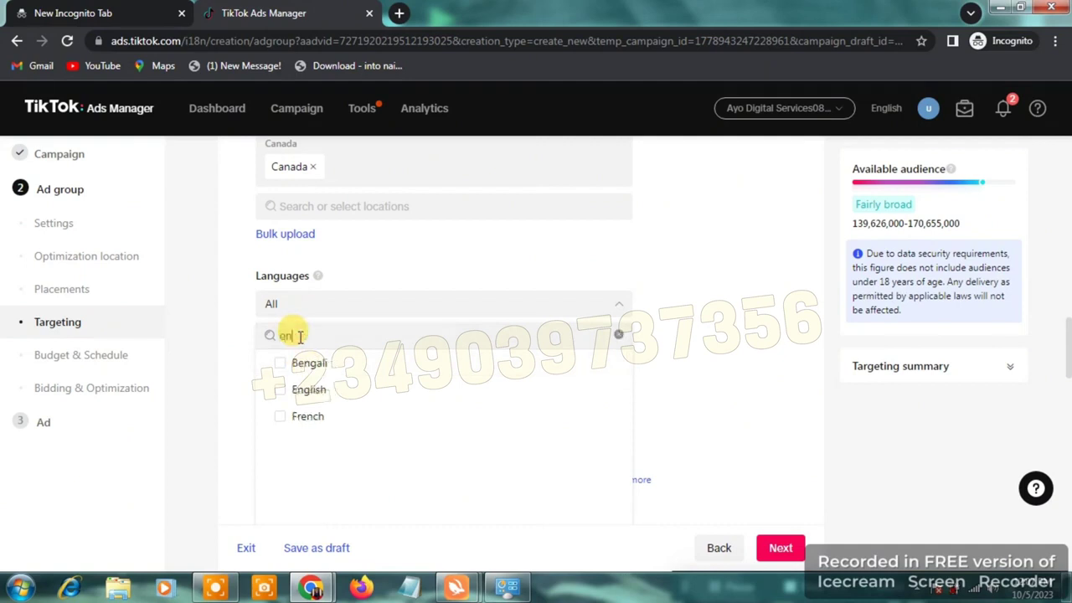
text(glish)
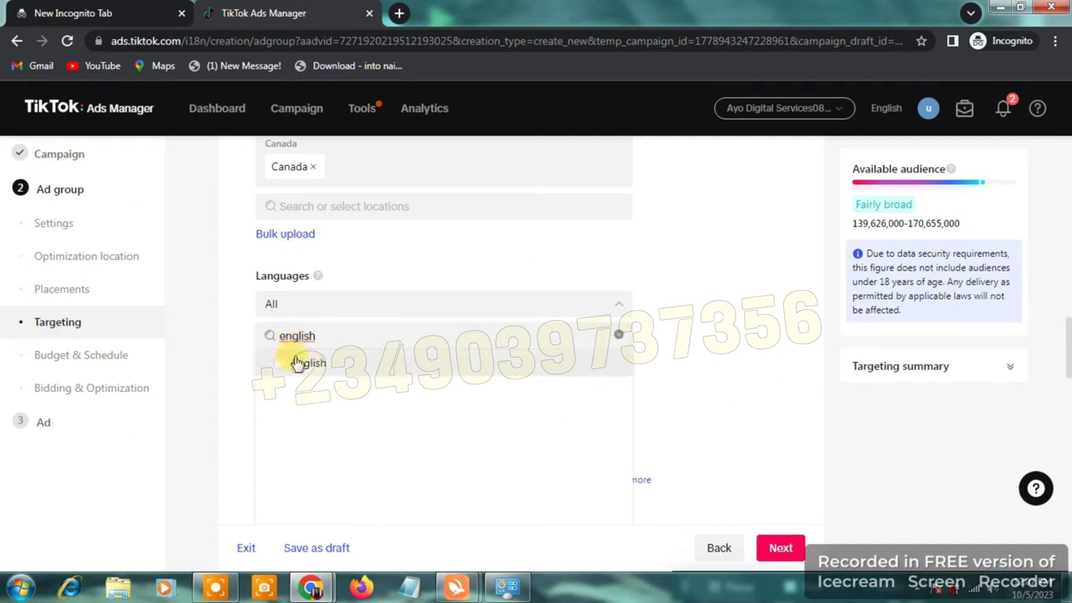
click(281, 365)
click(708, 295)
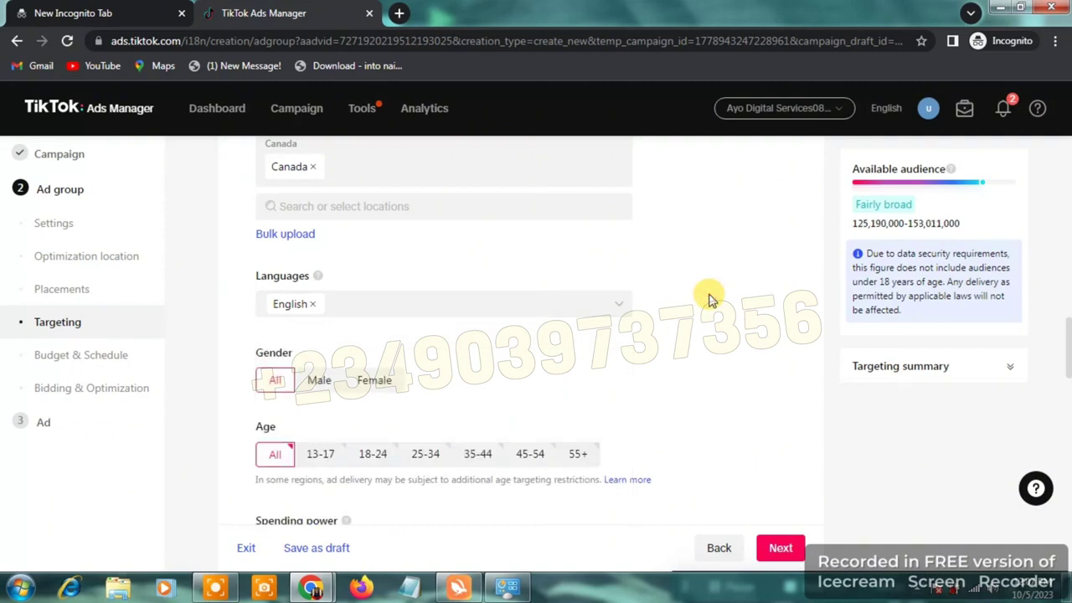
Try the Male and Female gender options, and return the gender targeting to All
click(320, 387)
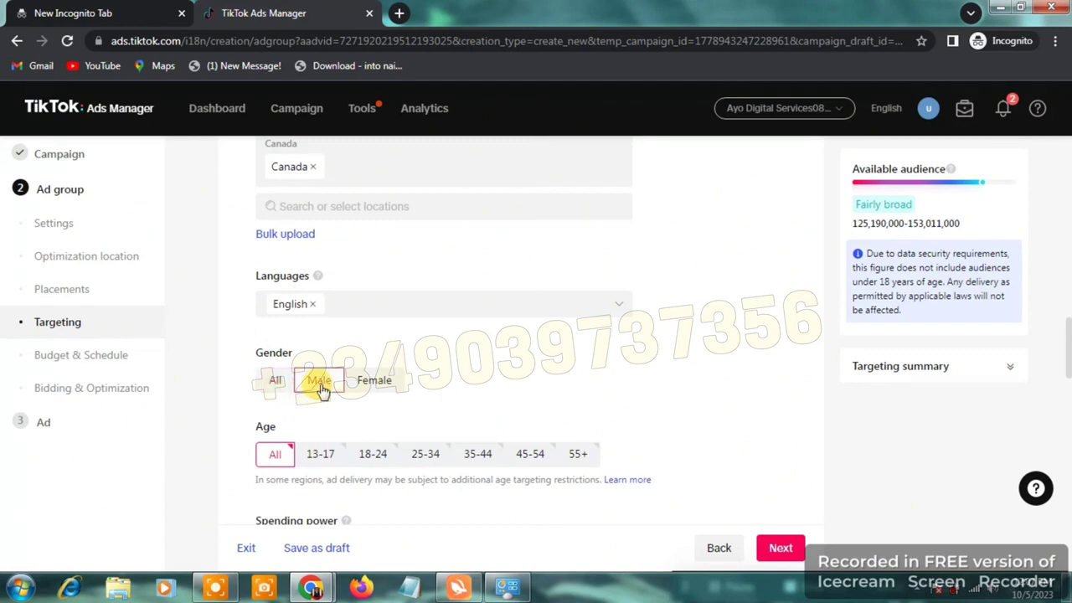
click(374, 387)
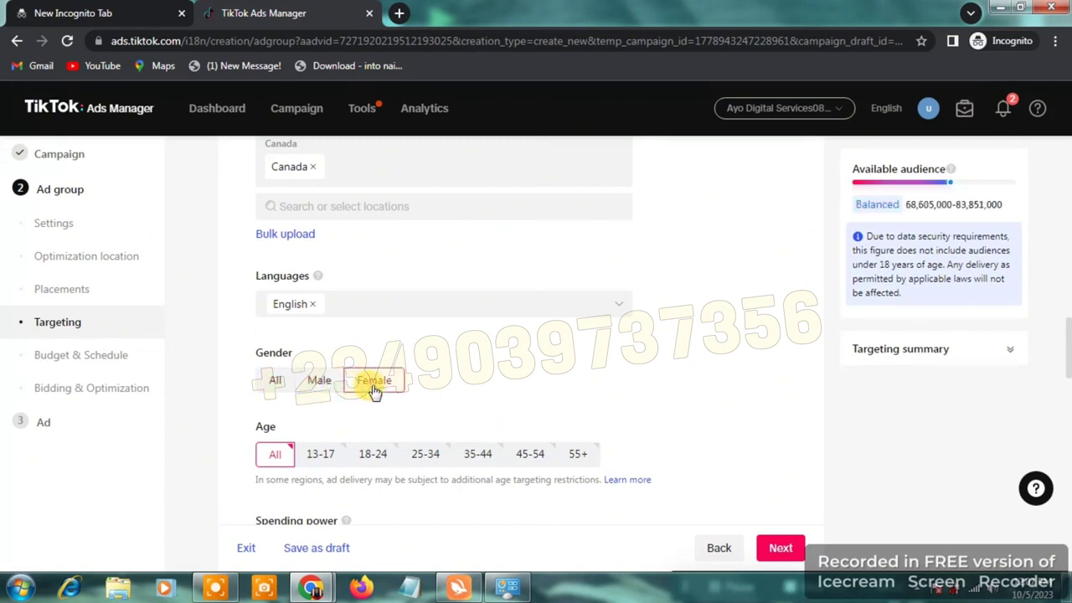
click(277, 385)
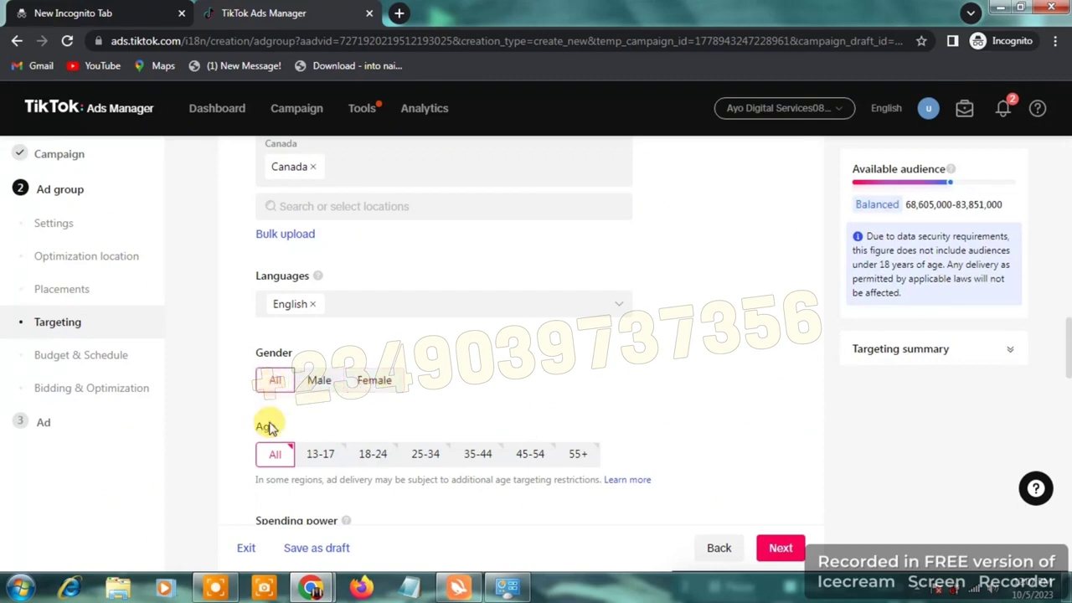
click(216, 590)
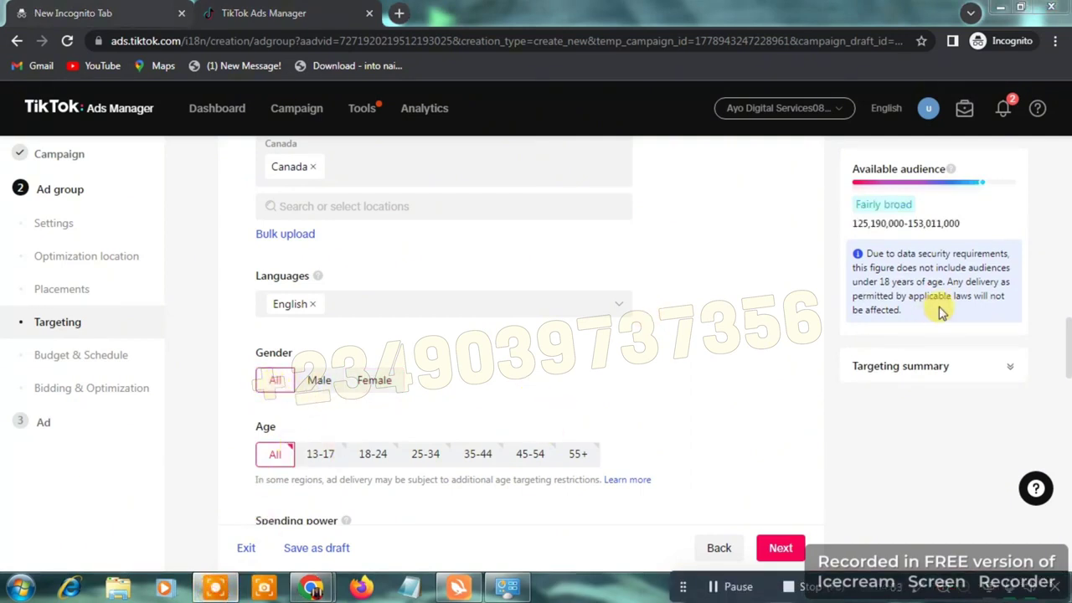
Limit the age targeting to the 25-34 group
scroll(1065, 338, down, 2)
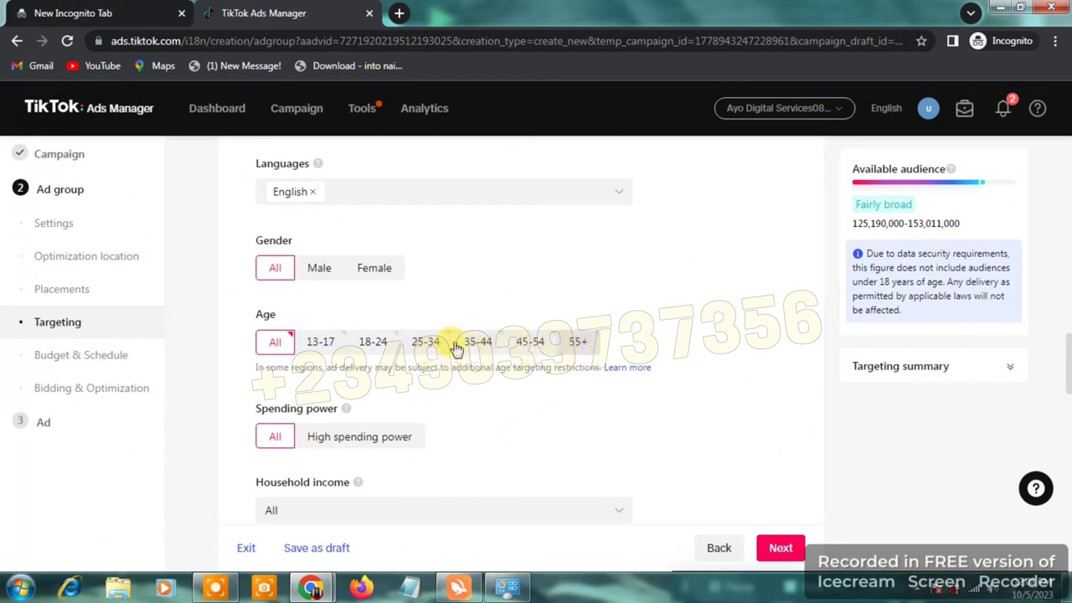
click(425, 348)
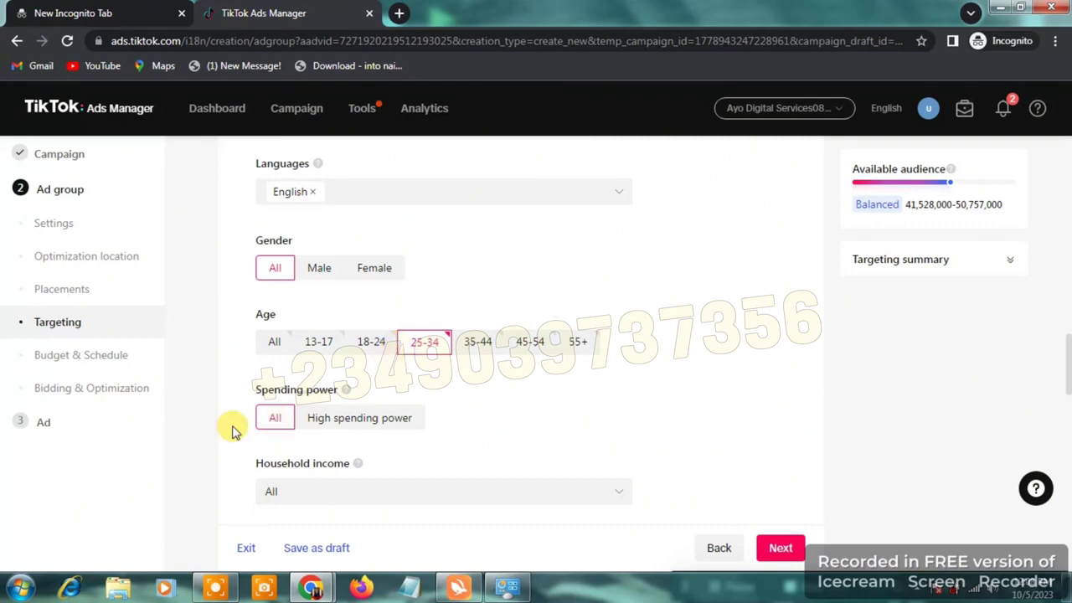
Target users with high spending power and check the household income options without choosing any
scroll(1067, 359, down, 1)
scroll(1068, 358, down, 1)
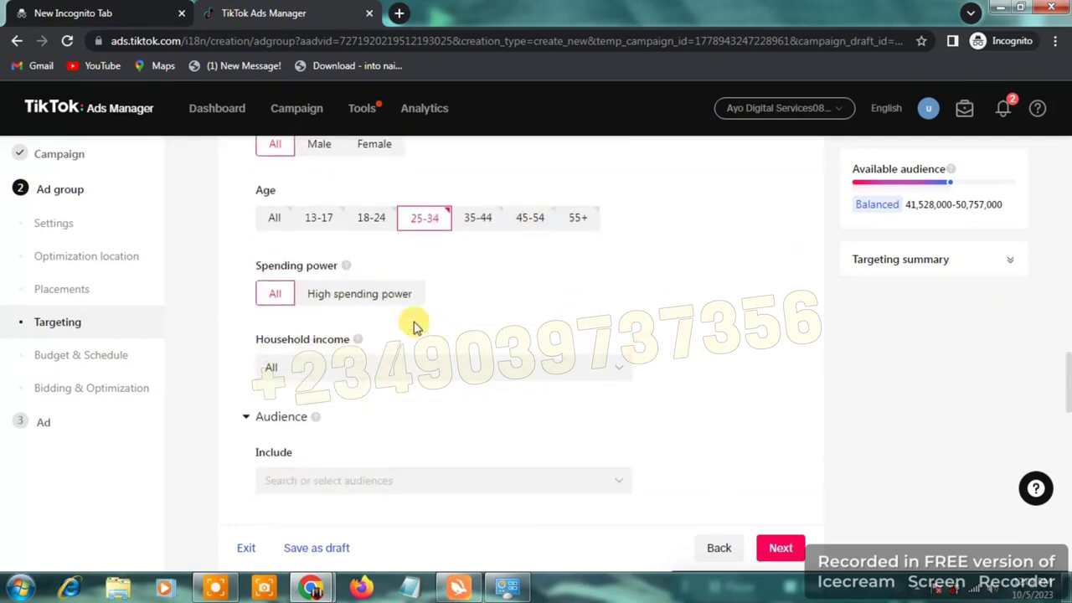
mouse_move(347, 268)
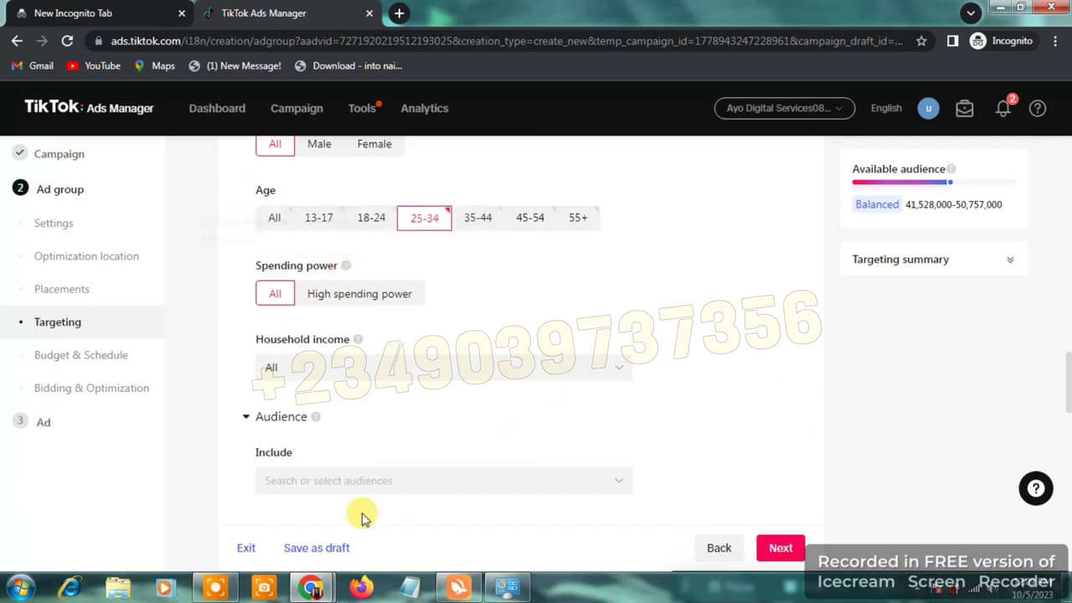
click(220, 590)
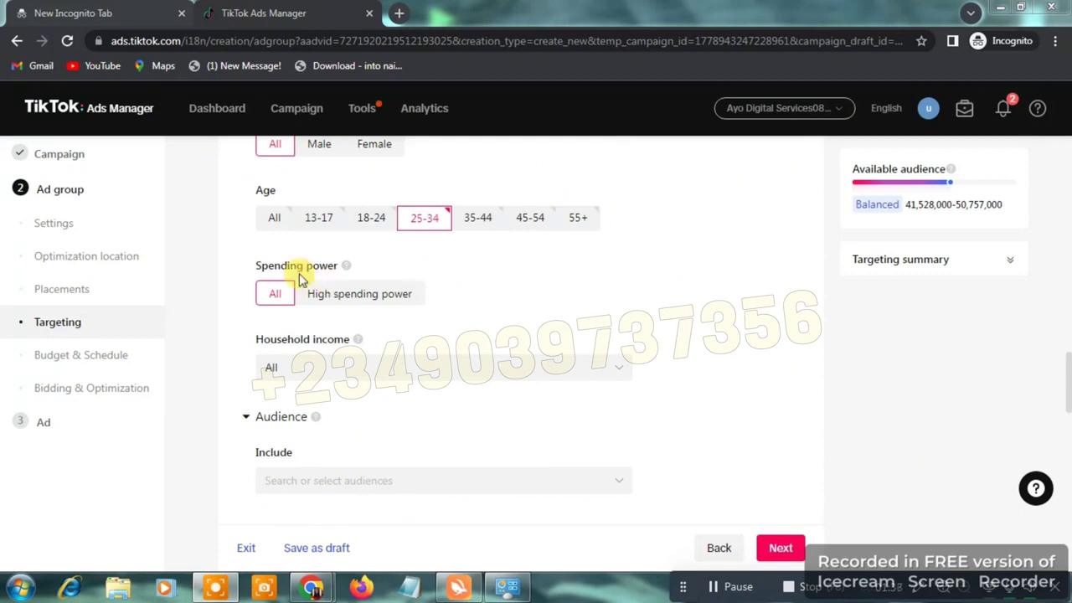
click(343, 295)
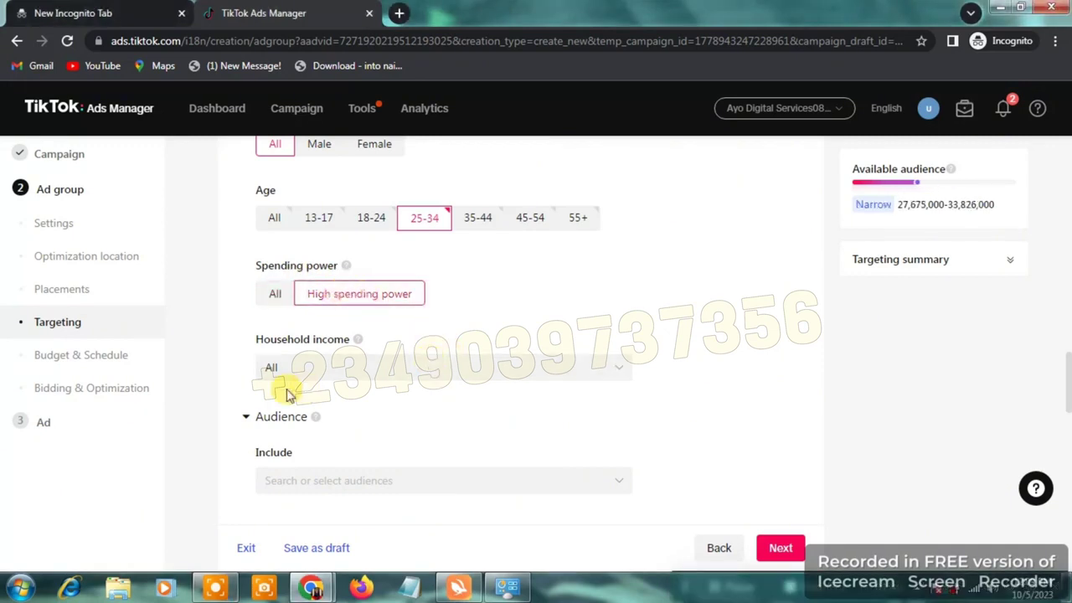
click(343, 369)
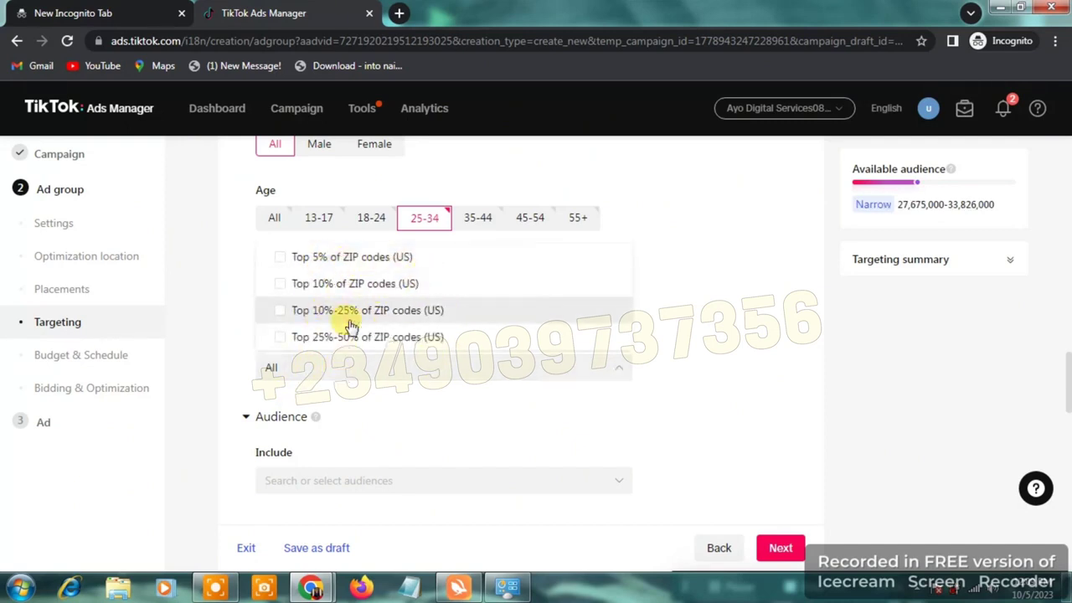
click(725, 352)
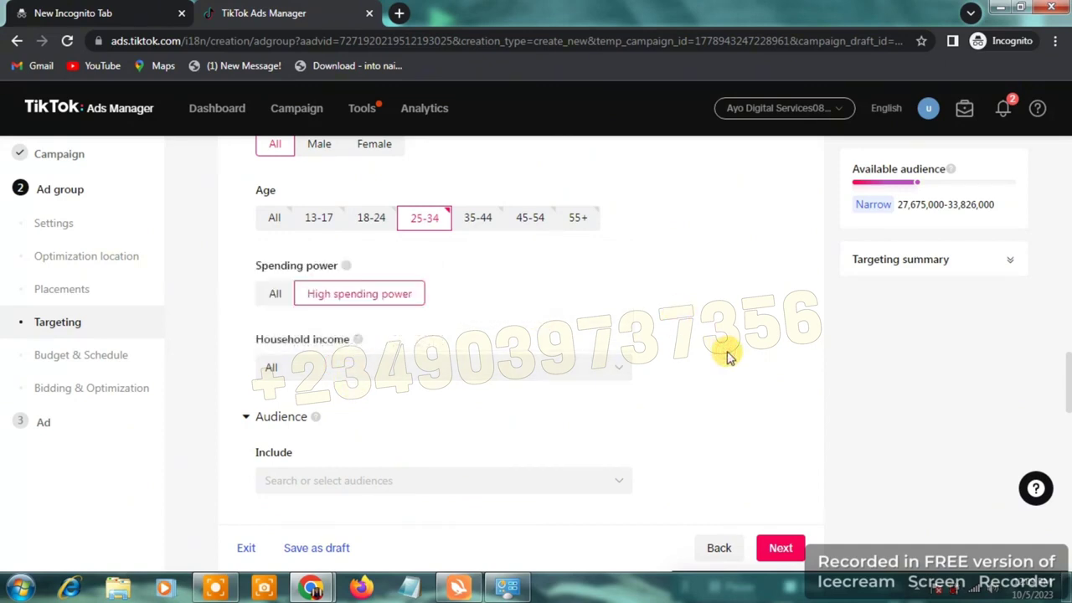
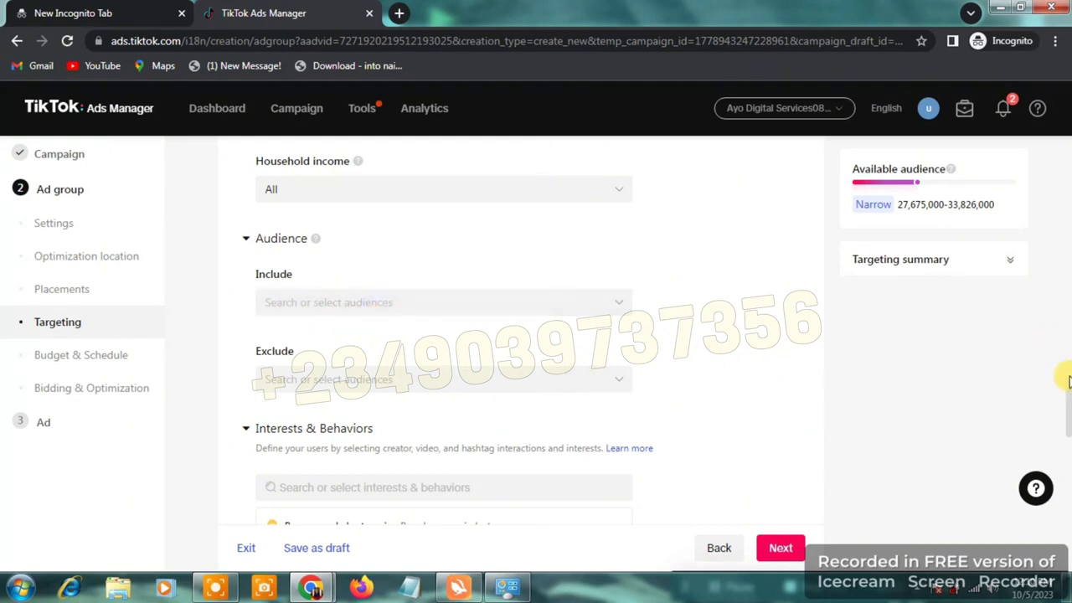
Dismiss the Windows color scheme prompt without changing the color scheme
drag(1067, 391, 1067, 415)
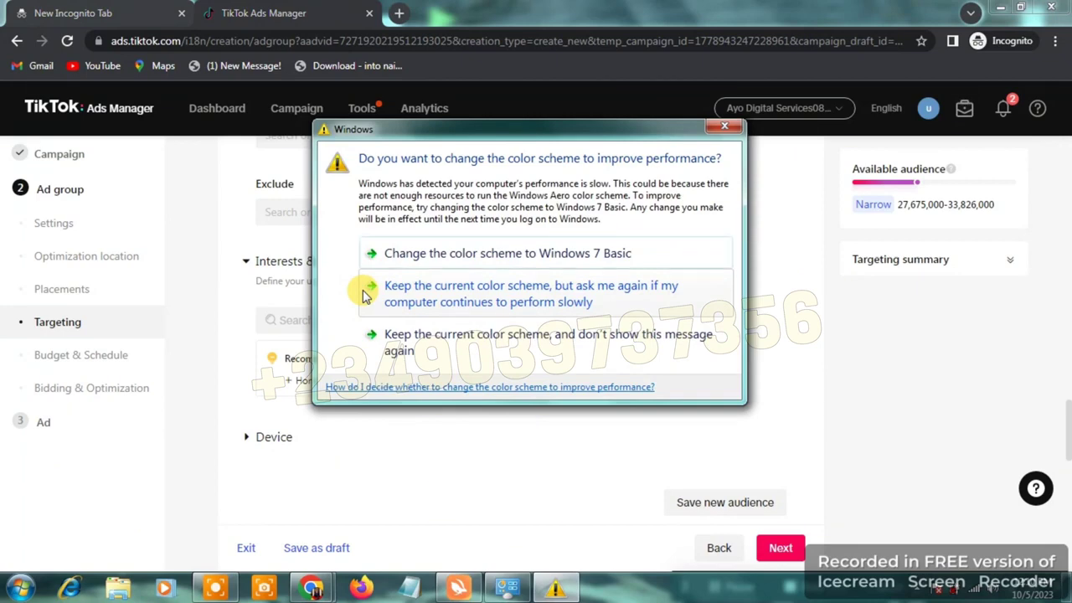
click(722, 126)
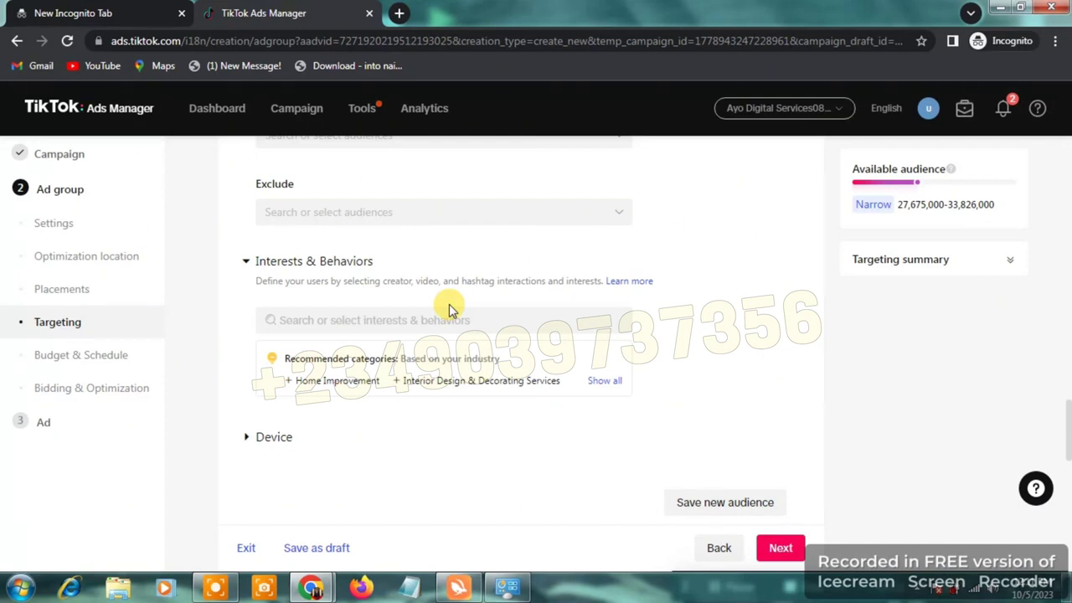
click(216, 586)
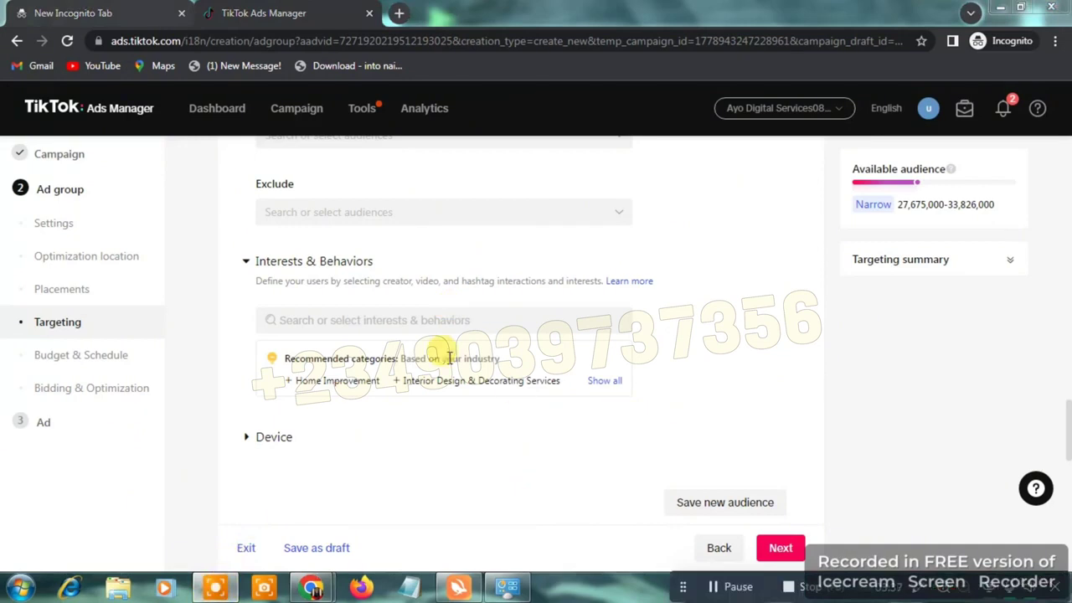
Browse the available interest categories for the ad group, including the subcategories of Beauty & Personal Care
click(327, 327)
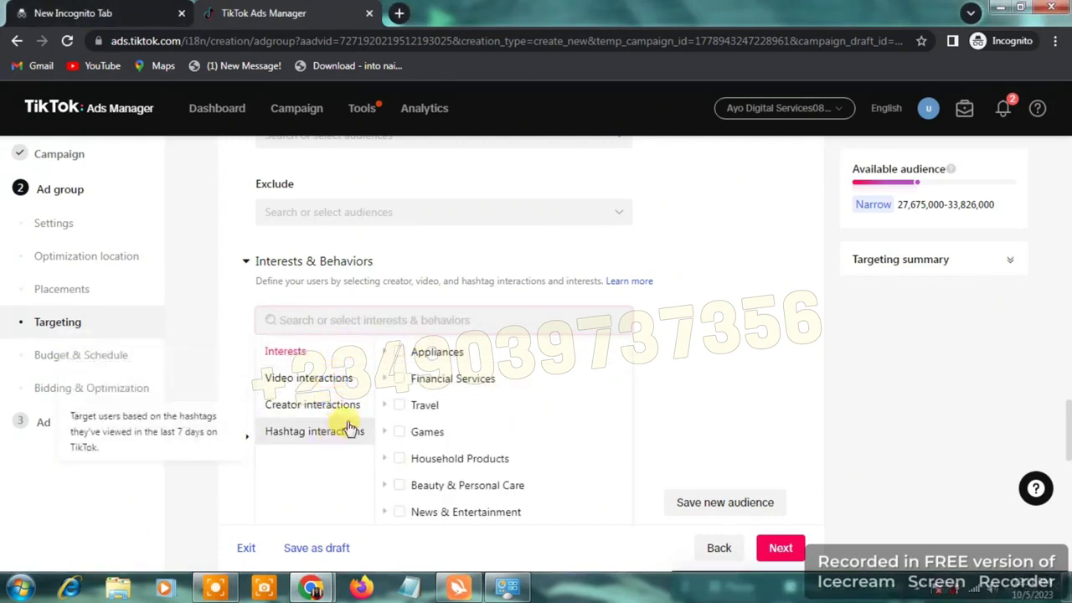
mouse_move(446, 396)
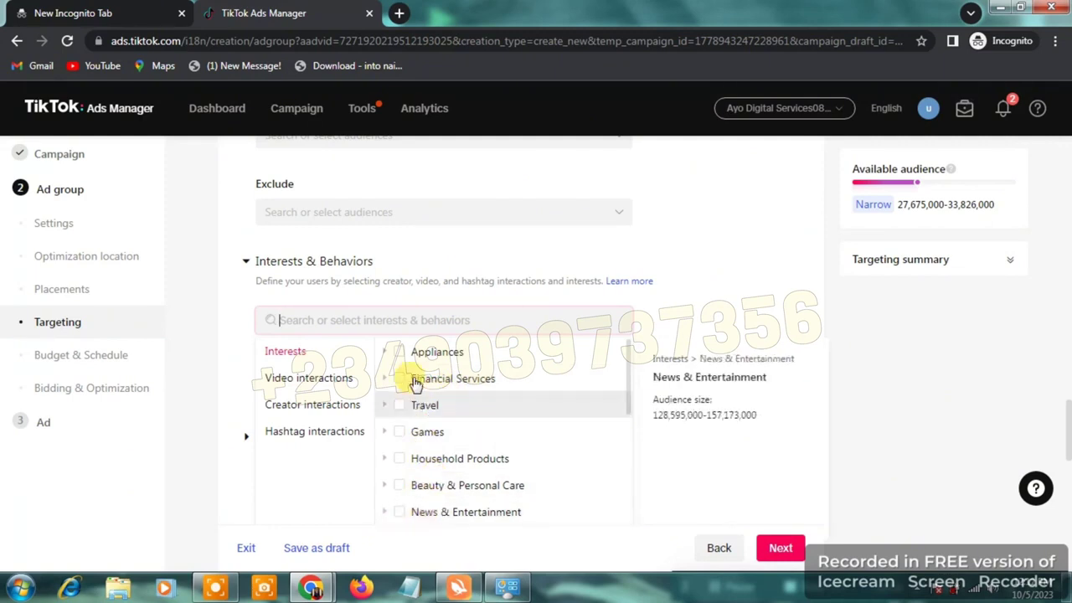
click(385, 488)
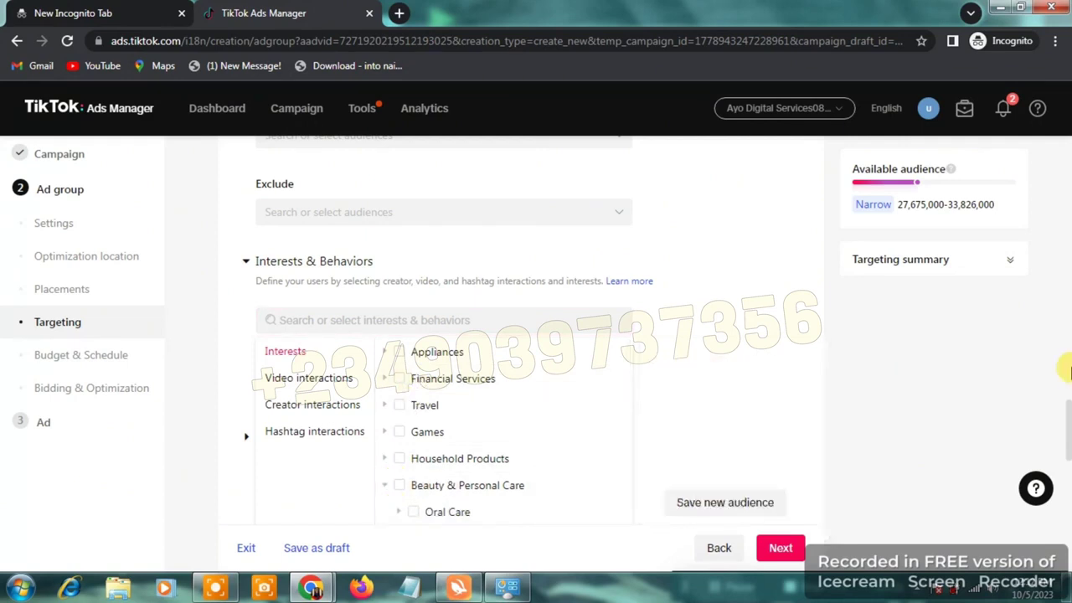
scroll(1046, 422, down, 1)
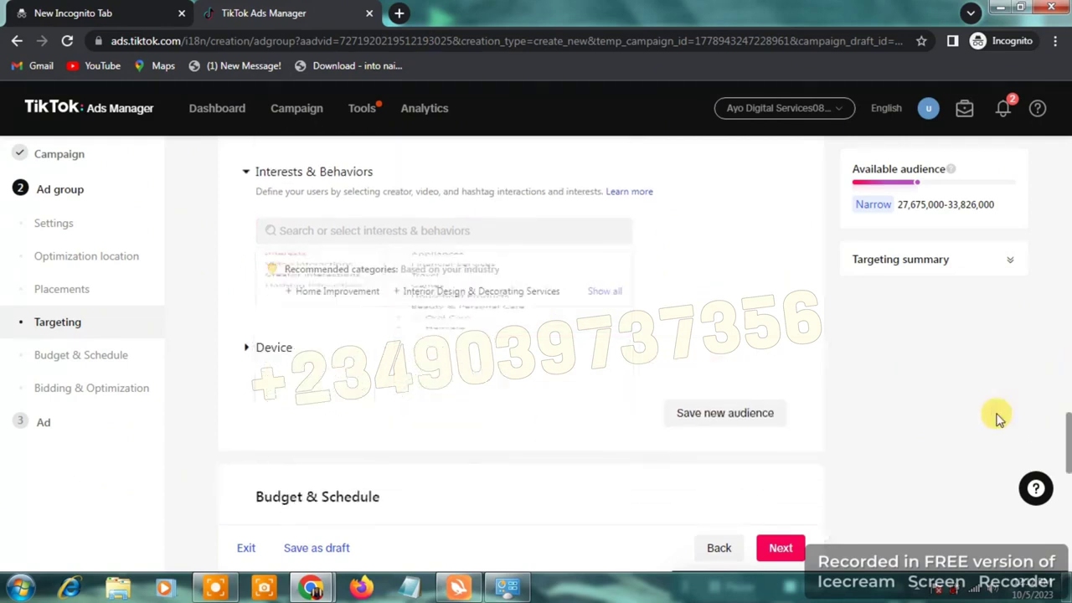
click(494, 234)
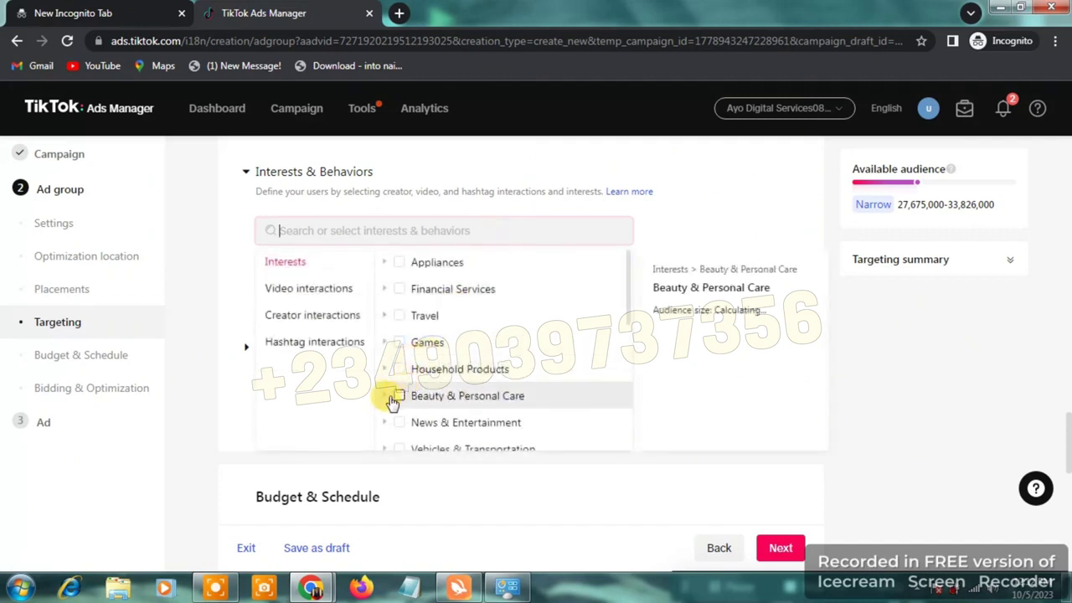
click(387, 402)
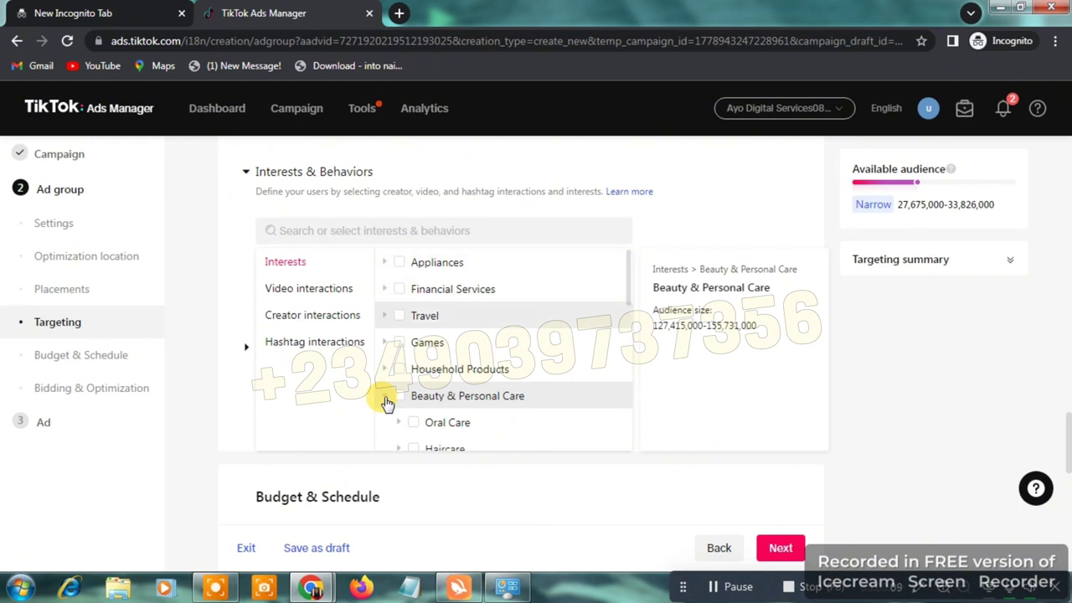
scroll(386, 402, down, 2)
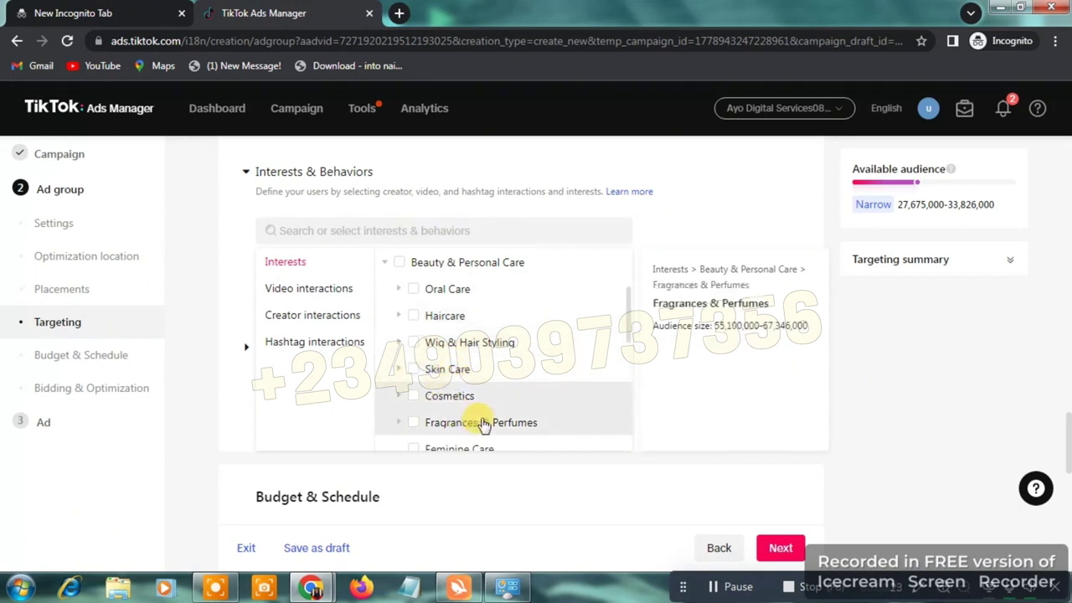
scroll(483, 425, down, 3)
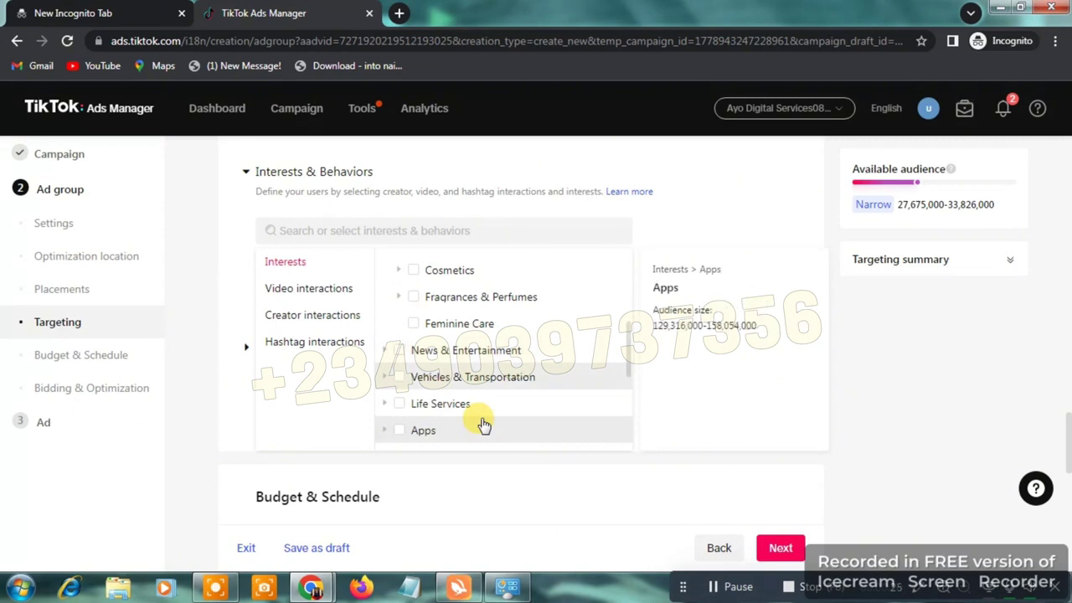
scroll(483, 424, up, 3)
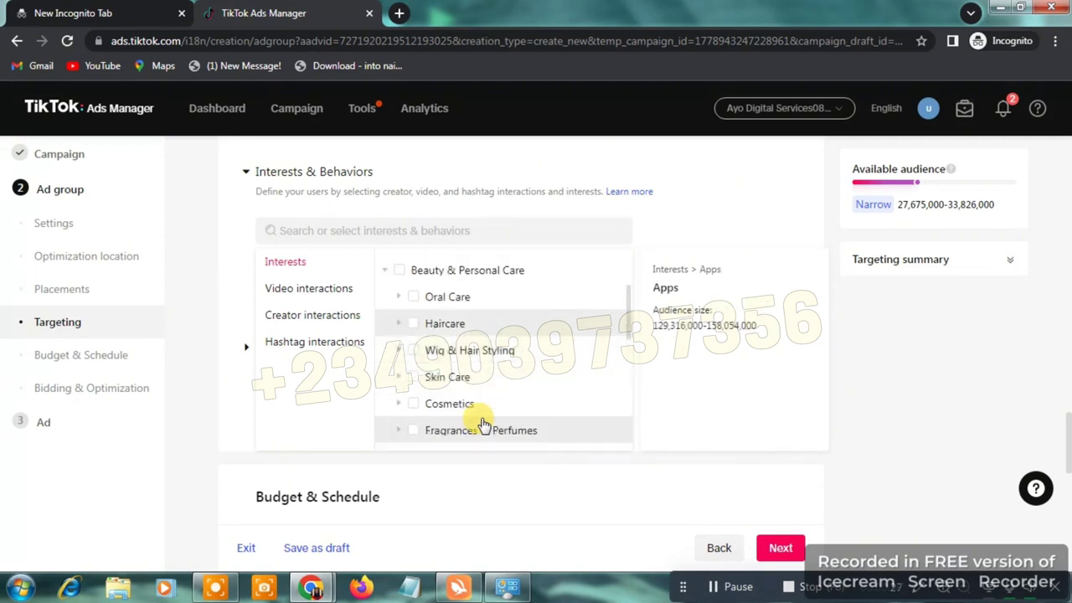
scroll(483, 425, up, 1)
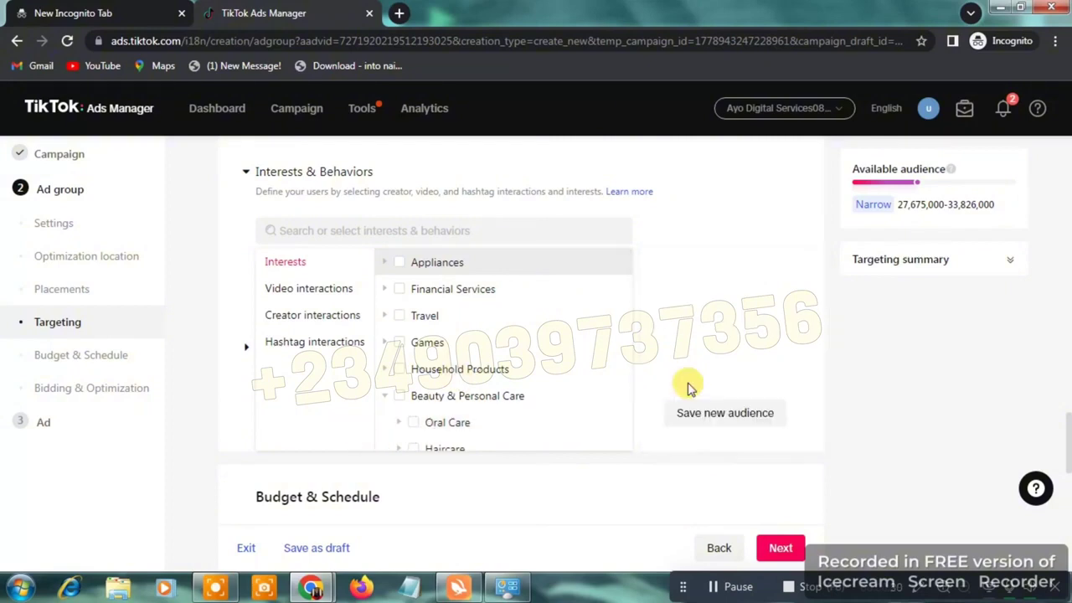
click(884, 364)
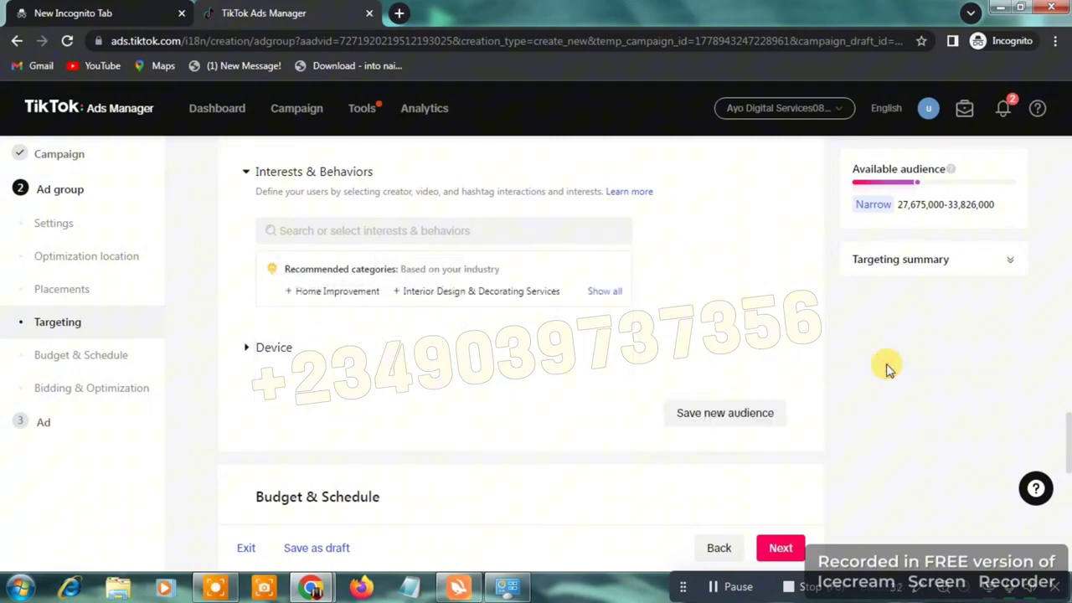
Add the Teeth Whitening interest from the Oral Care subcategory of Beauty & Personal Care to the ad group's targeting
click(519, 245)
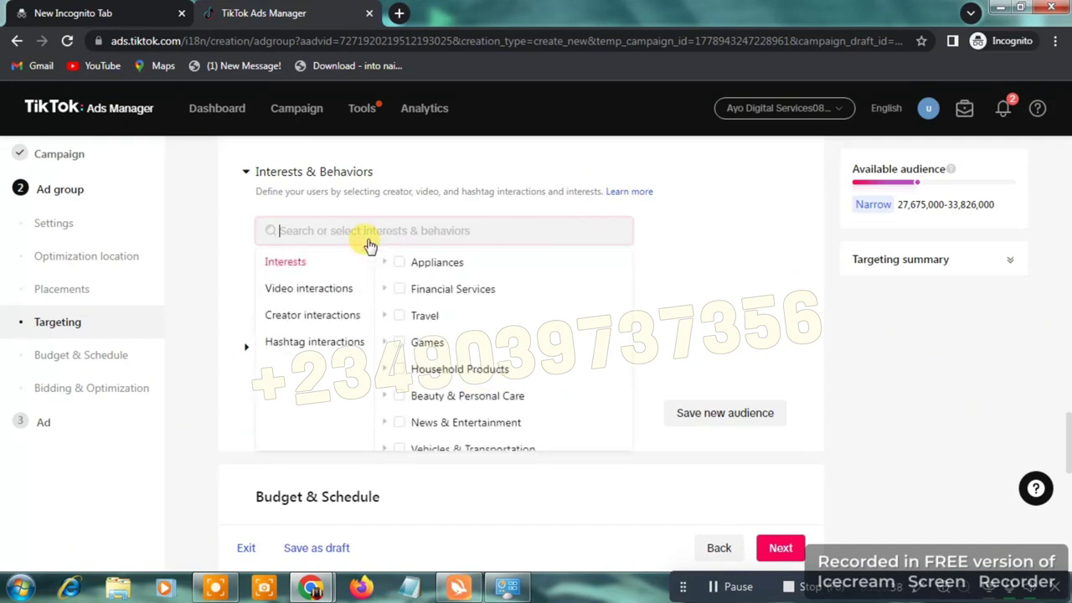
click(386, 401)
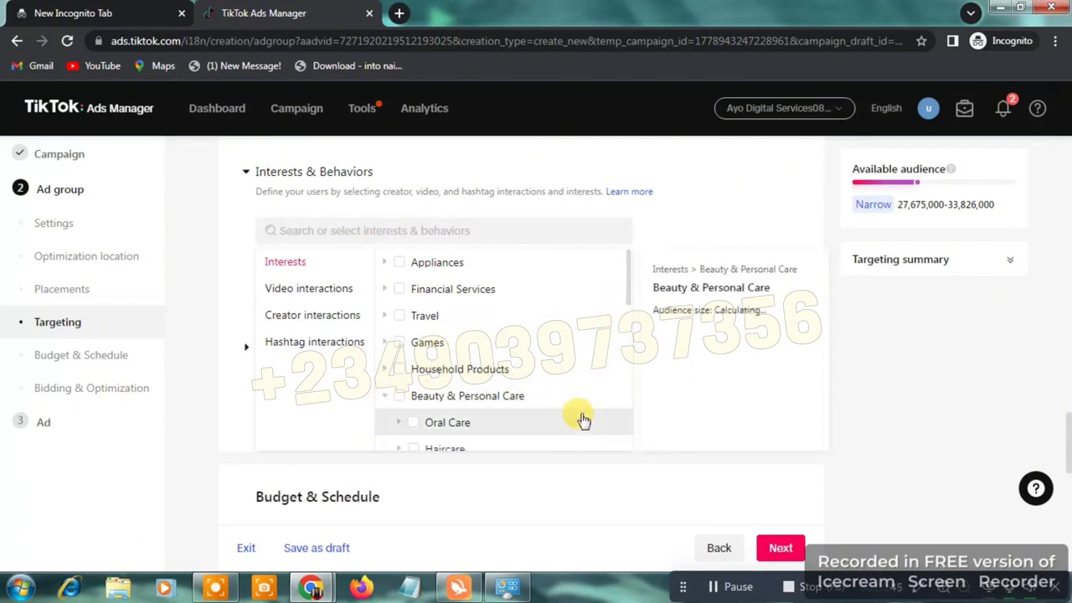
click(399, 424)
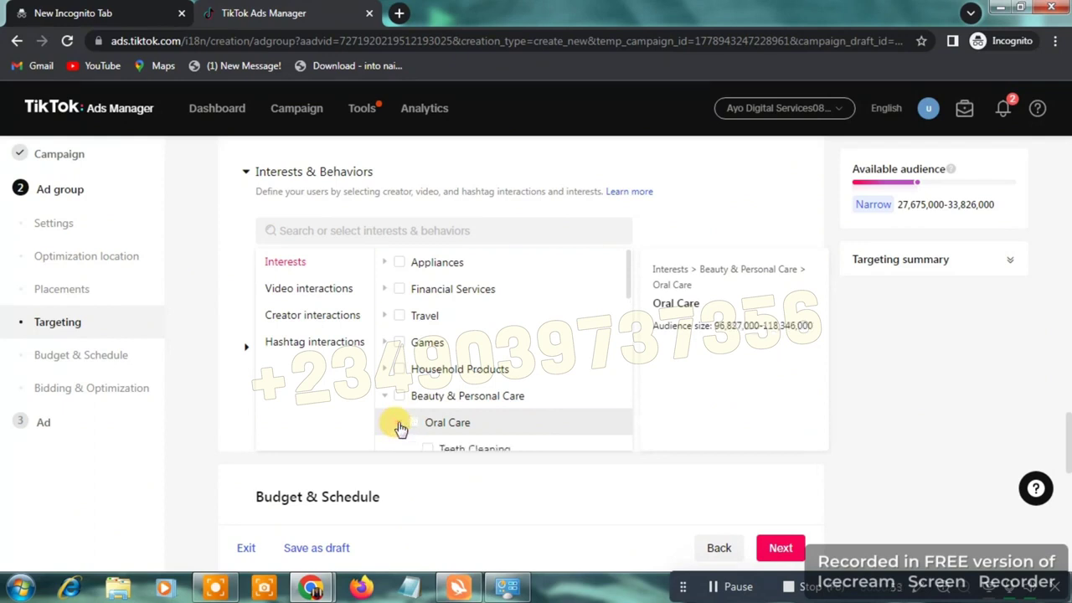
scroll(399, 427, down, 3)
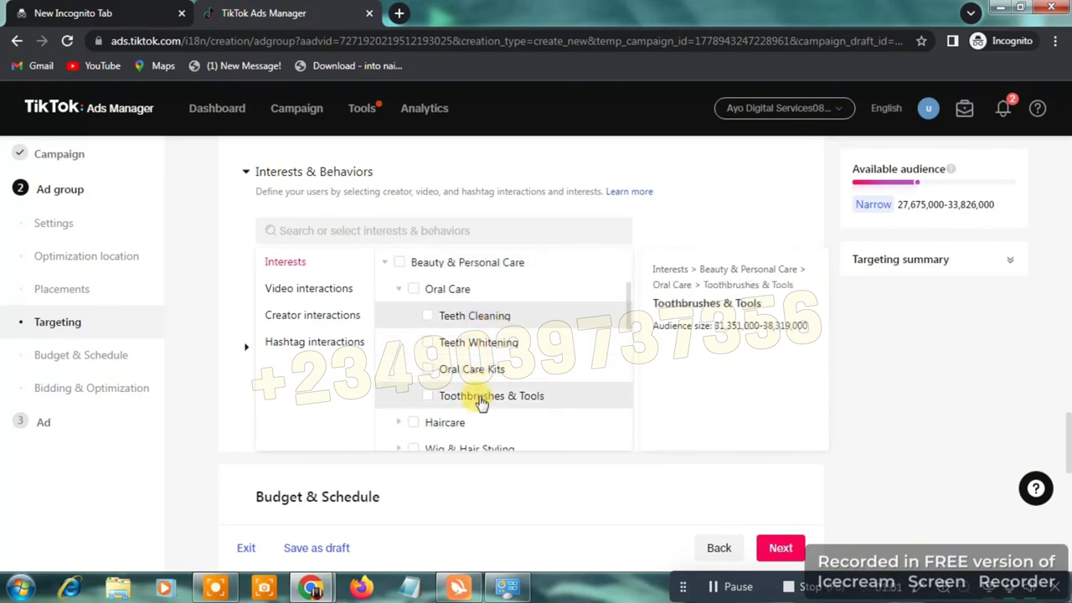
click(428, 345)
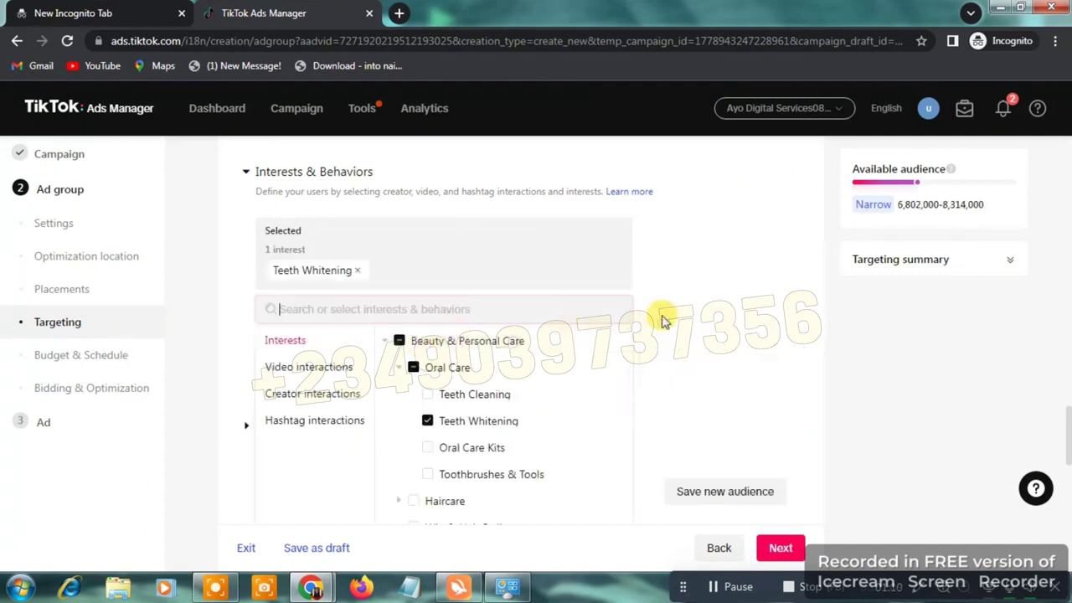
click(772, 335)
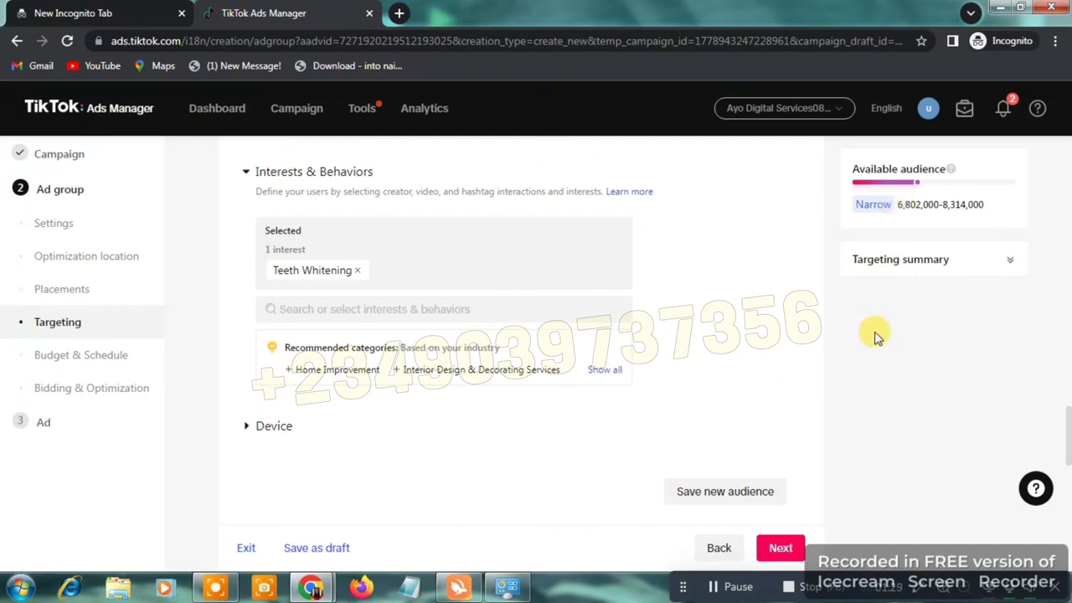
Expand the targeting summary and limit the device targeting to the iOS operating system
click(1008, 260)
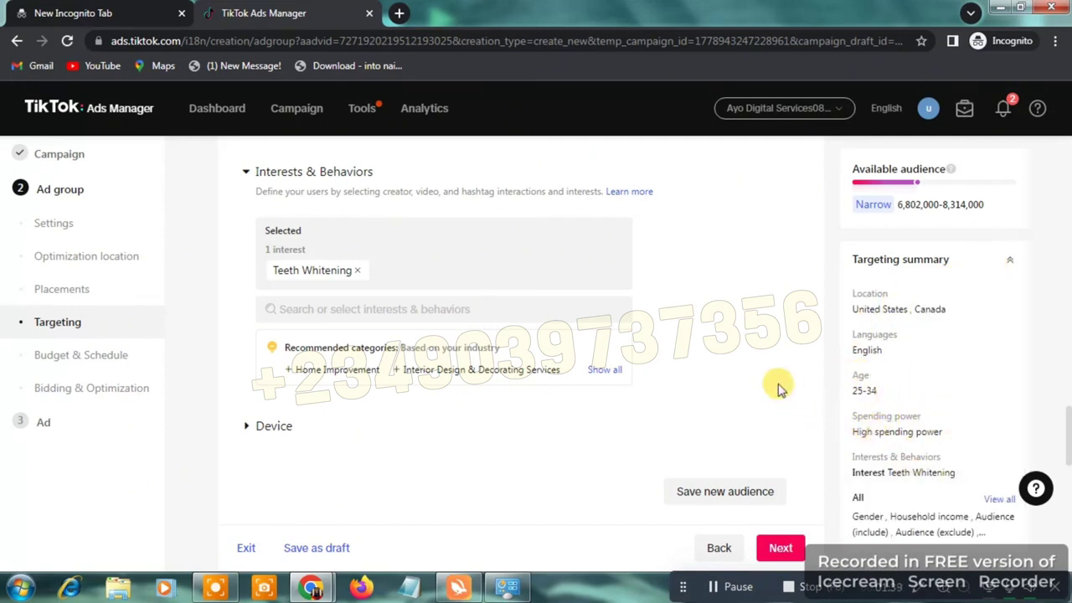
drag(1066, 429, 1068, 452)
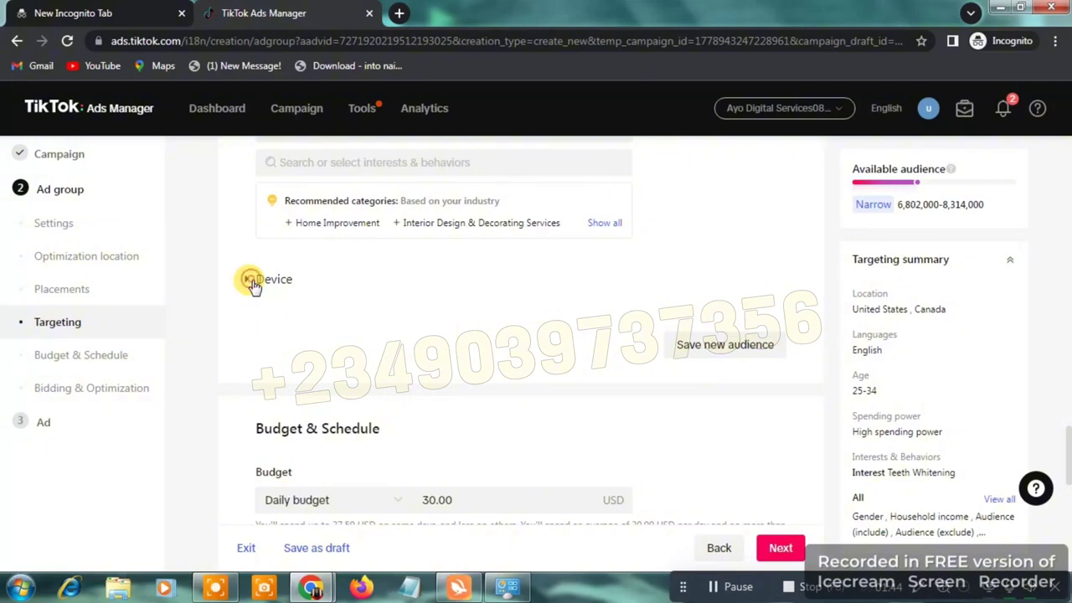
click(252, 283)
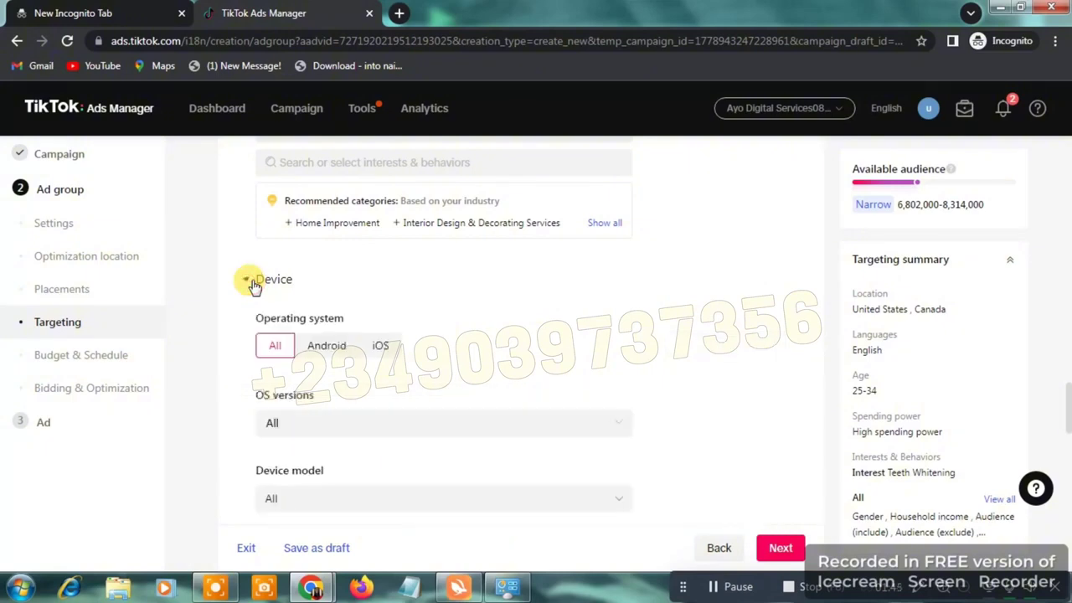
click(325, 353)
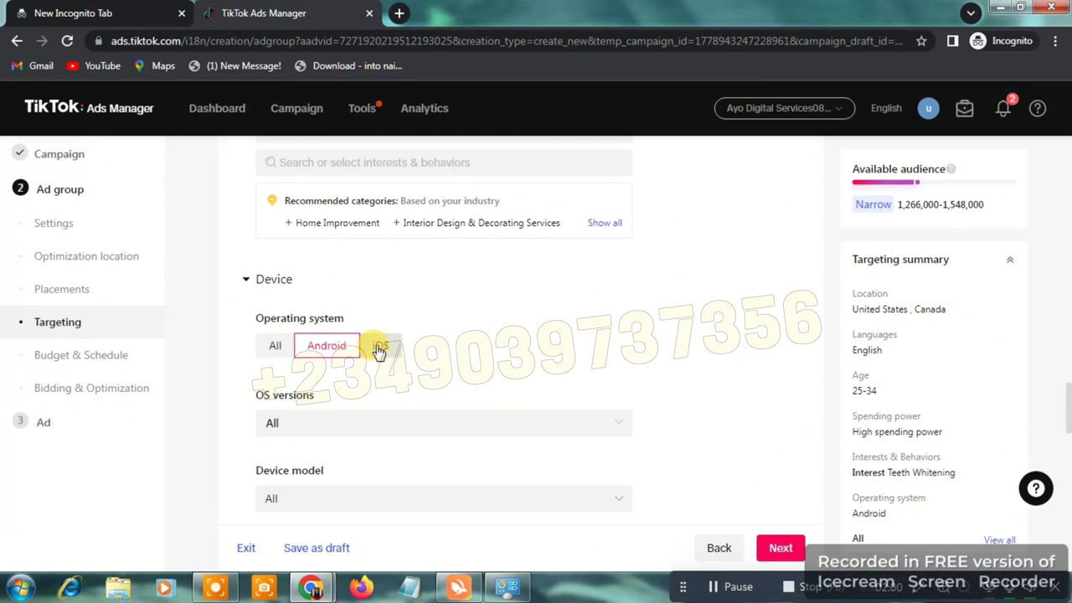
click(378, 352)
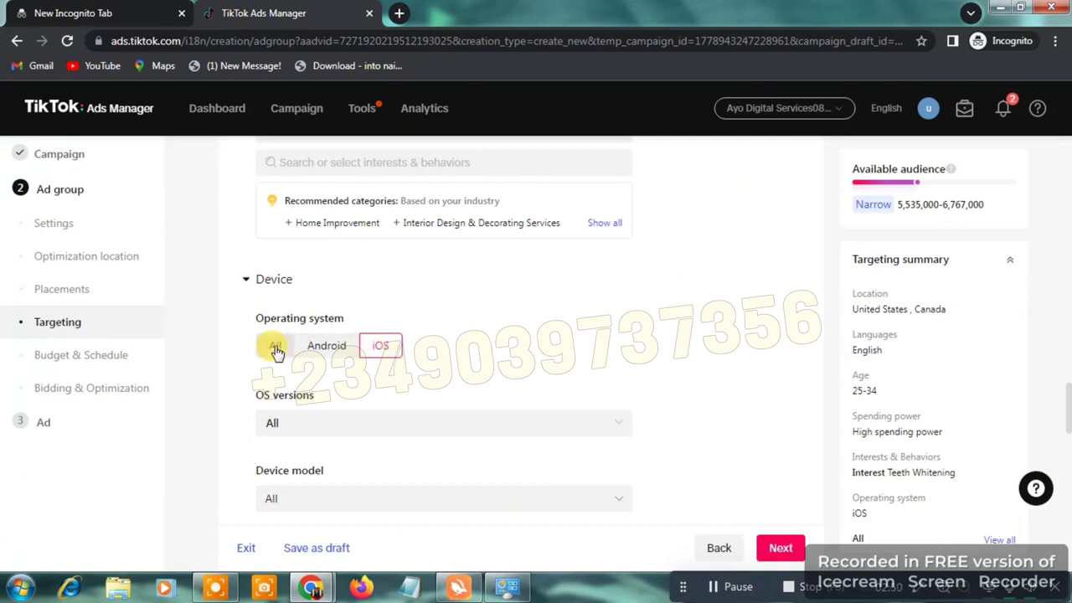
click(301, 433)
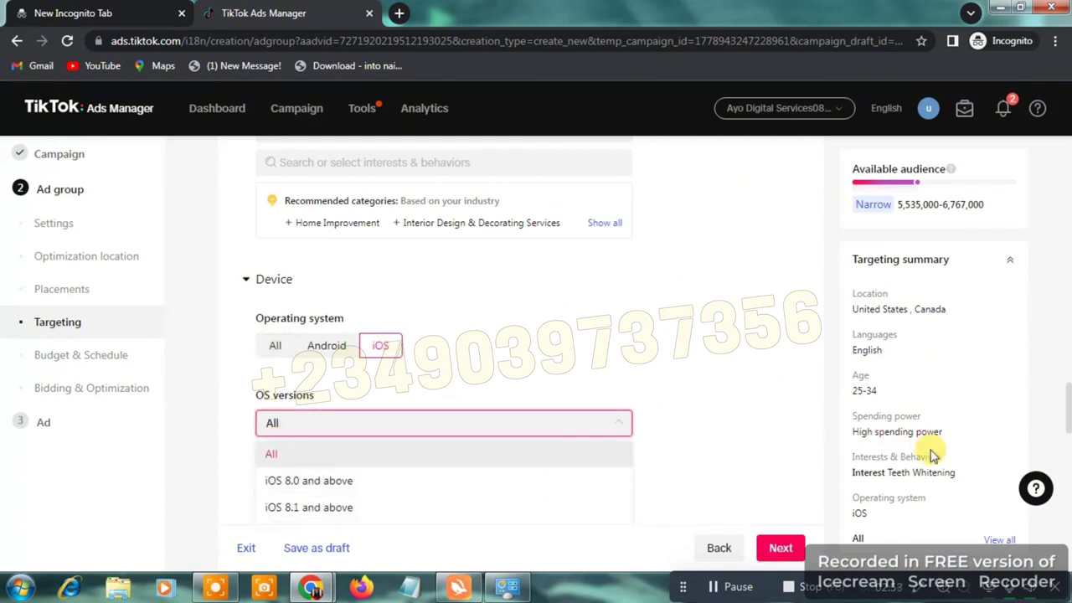
scroll(1069, 420, down, 1)
scroll(1068, 420, down, 1)
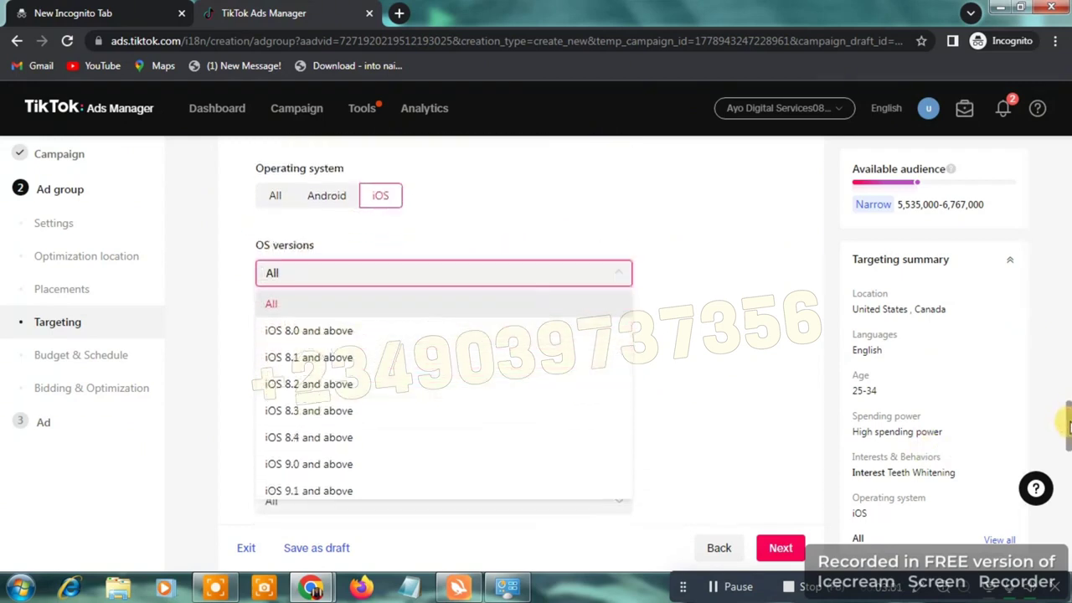
click(583, 290)
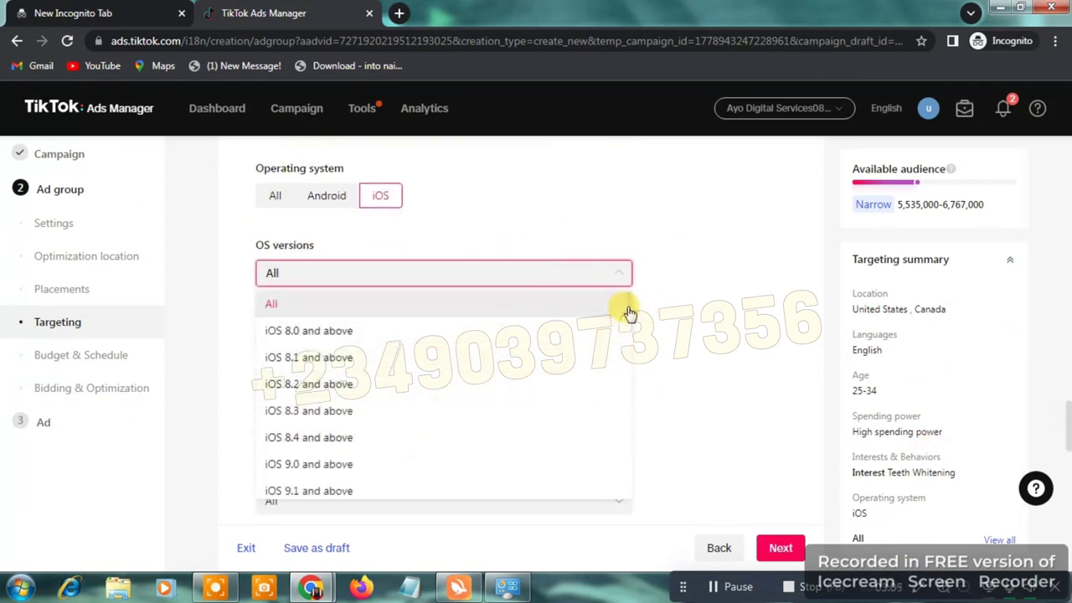
scroll(628, 328, down, 5)
scroll(628, 369, down, 2)
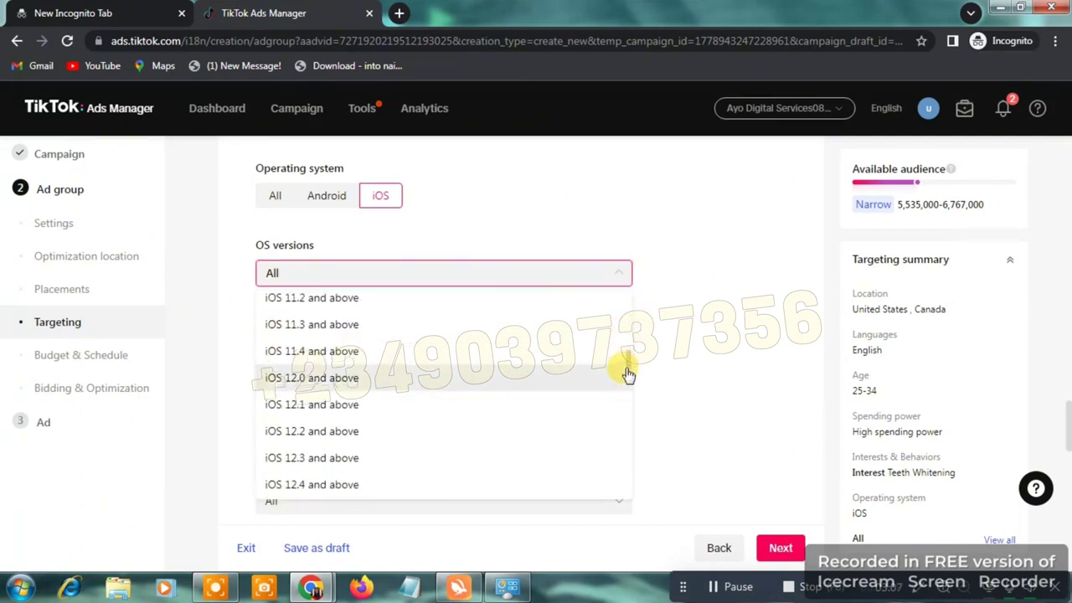
scroll(630, 378, up, 1)
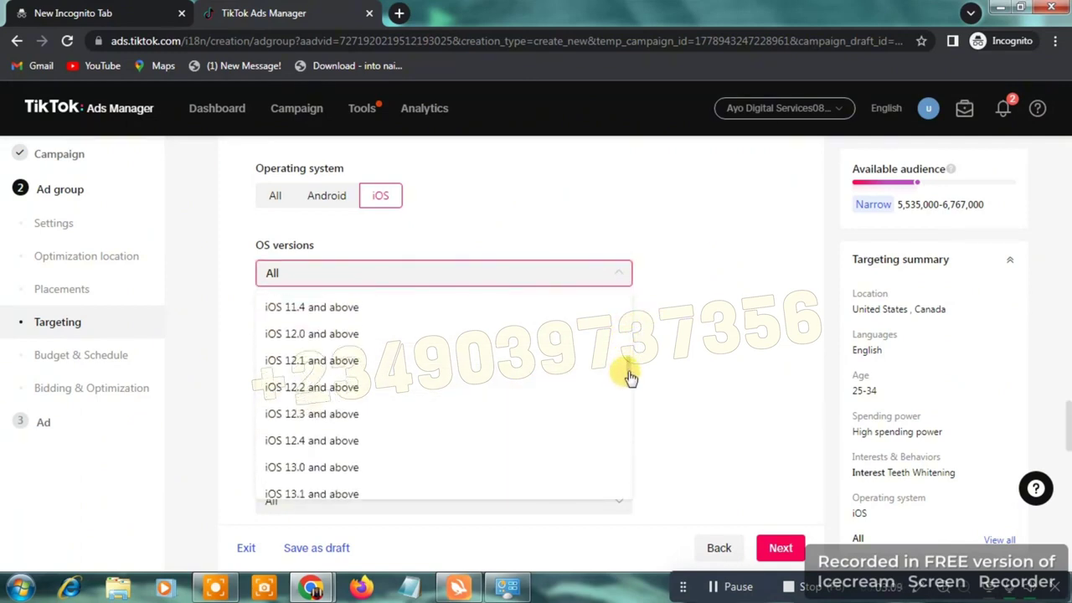
click(630, 378)
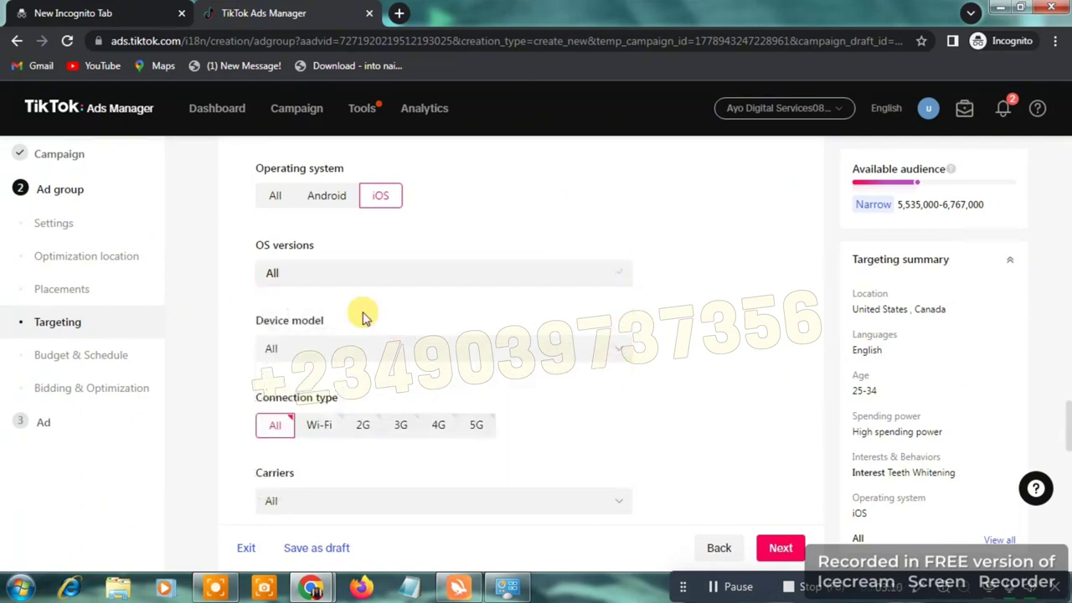
click(612, 283)
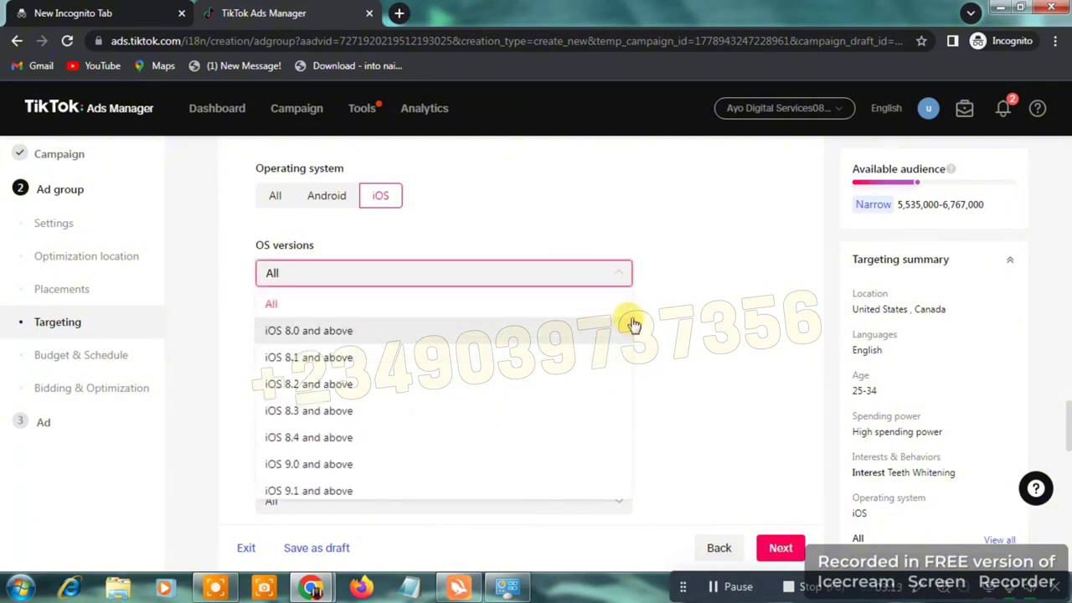
drag(627, 307, 630, 378)
click(627, 376)
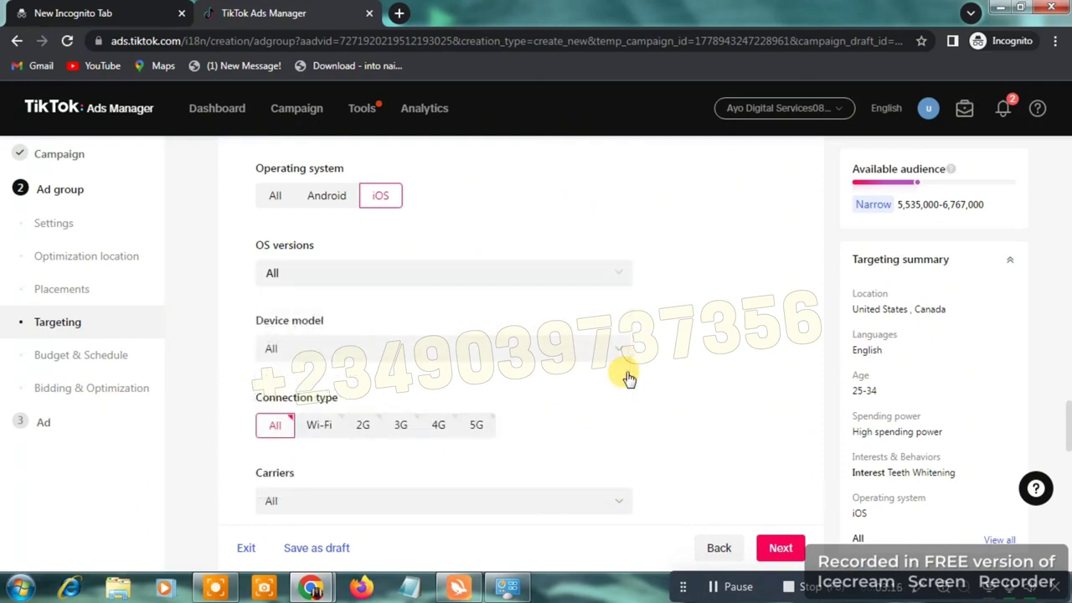
Restrict the targeted OS versions to iOS 12.0 and above
click(596, 283)
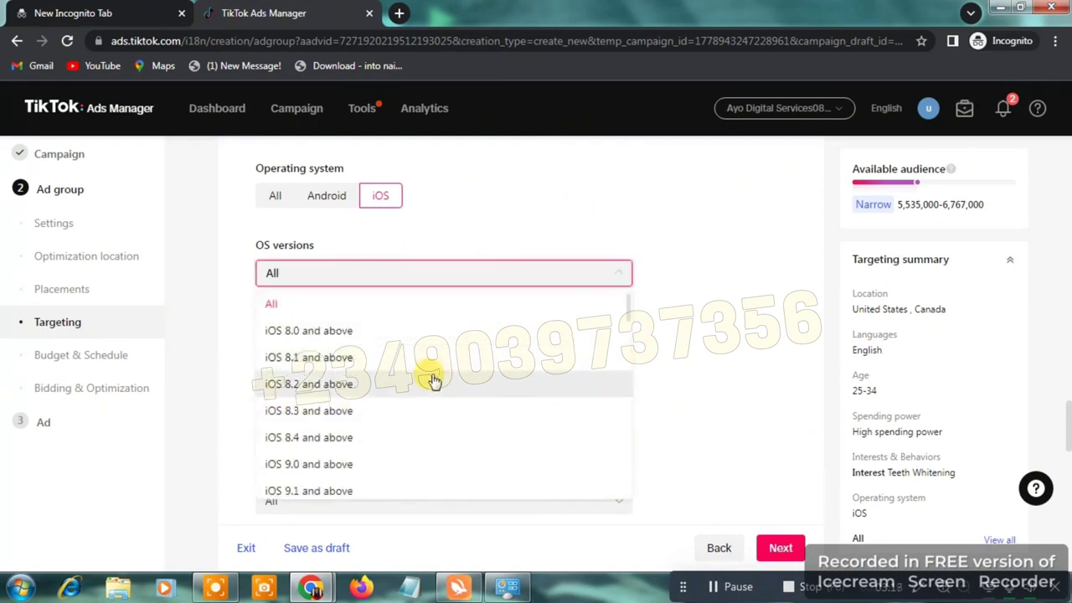
scroll(433, 381, down, 2)
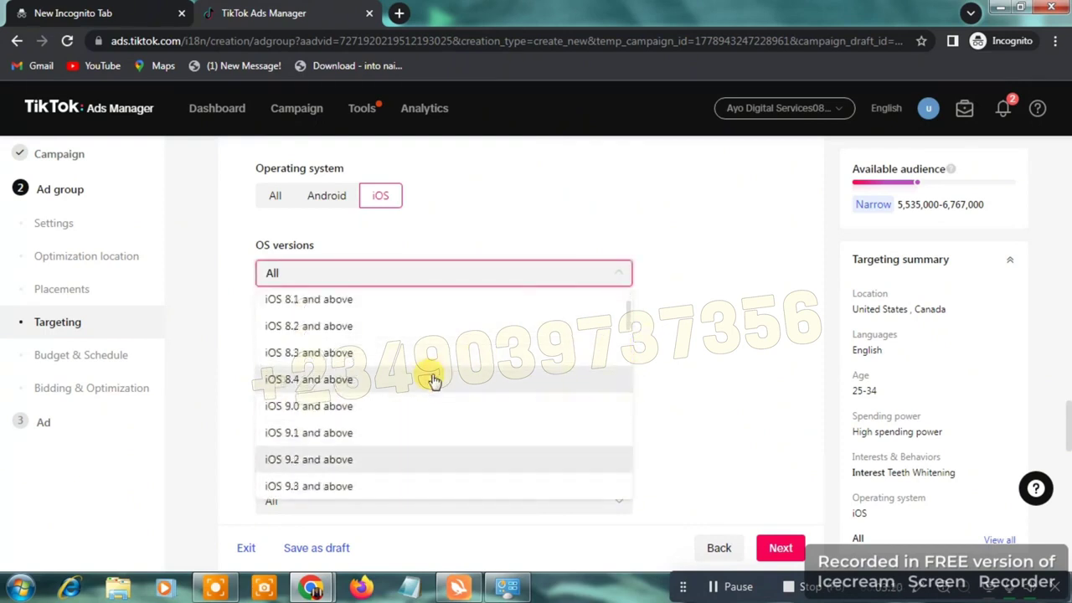
scroll(433, 381, down, 2)
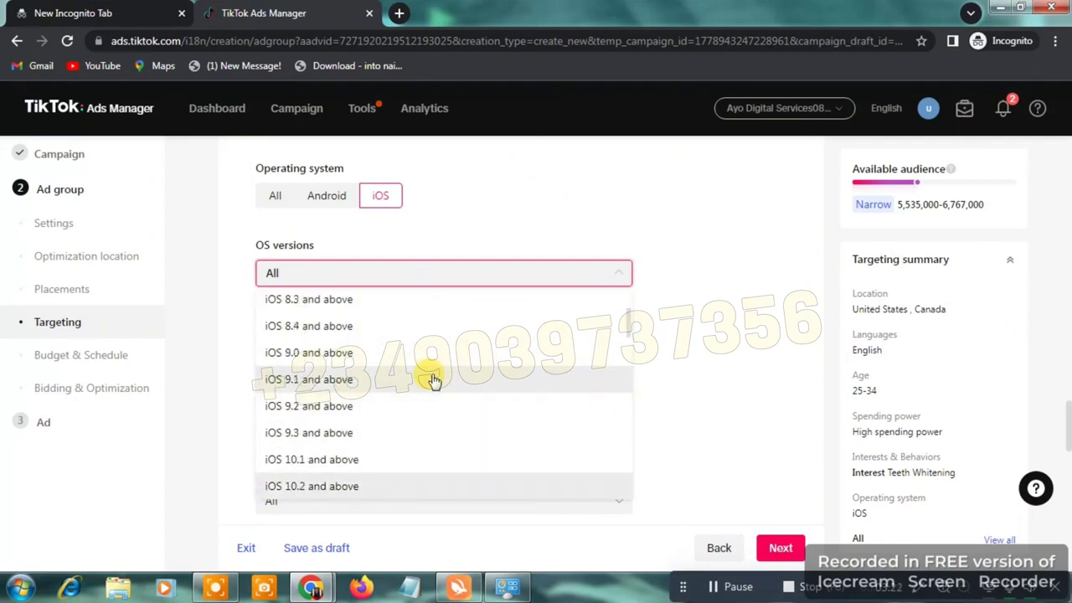
scroll(433, 381, down, 1)
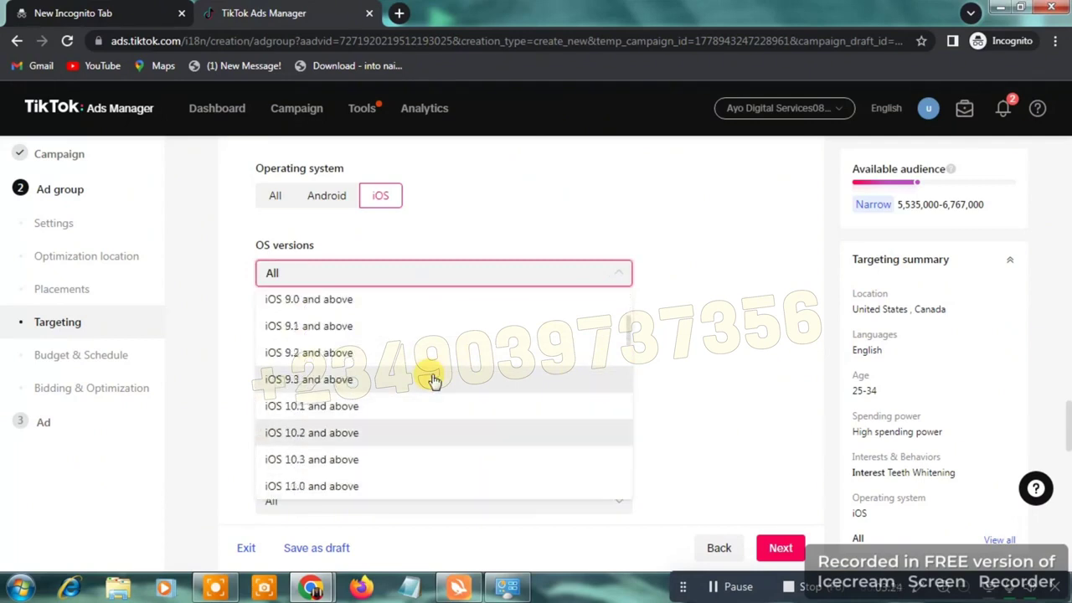
scroll(433, 381, down, 3)
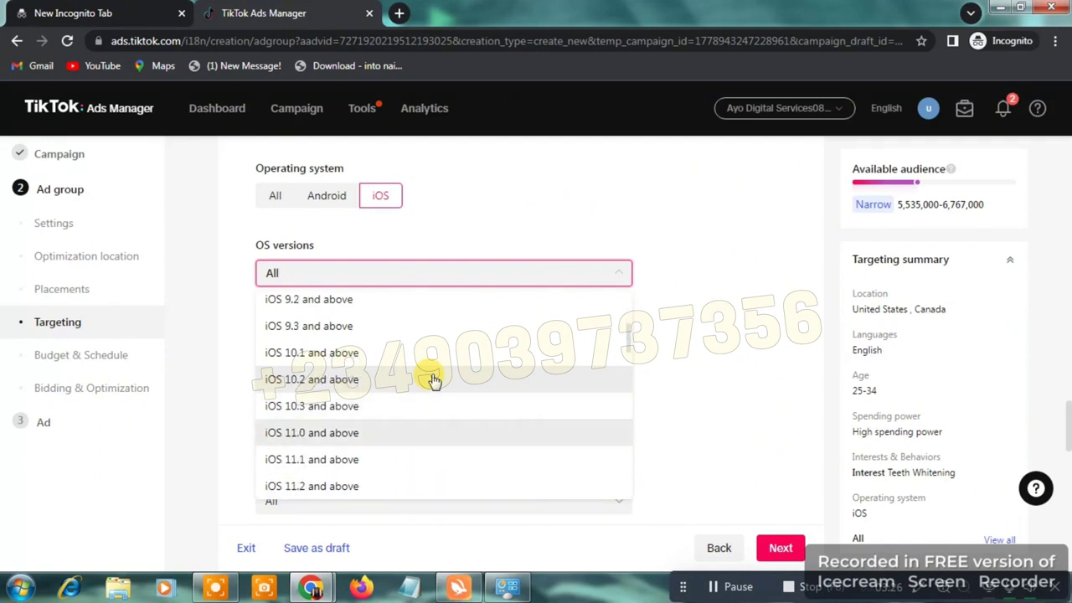
scroll(433, 381, down, 2)
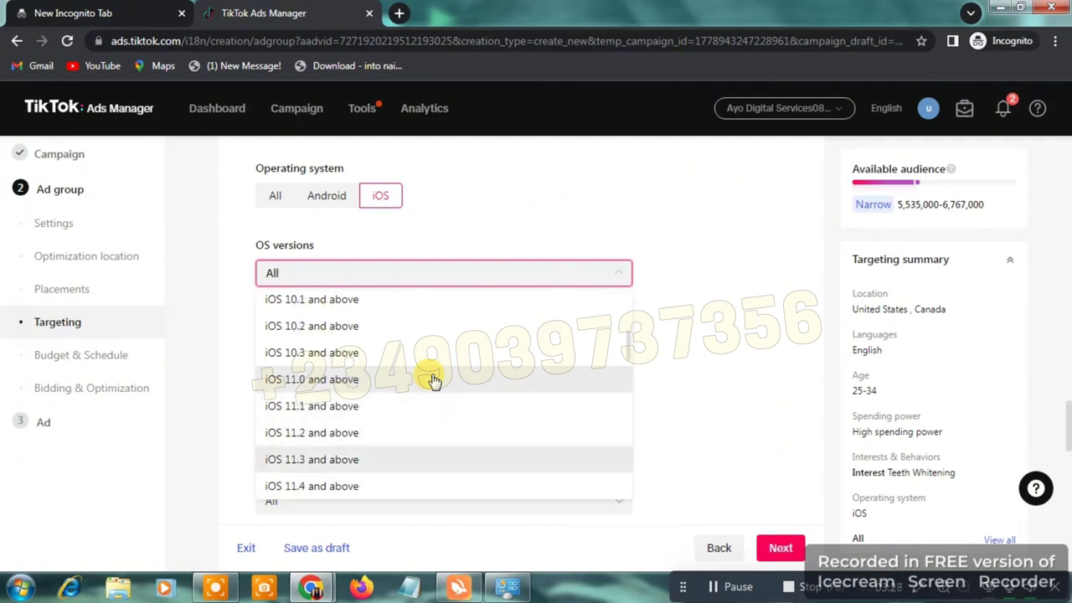
scroll(433, 381, down, 1)
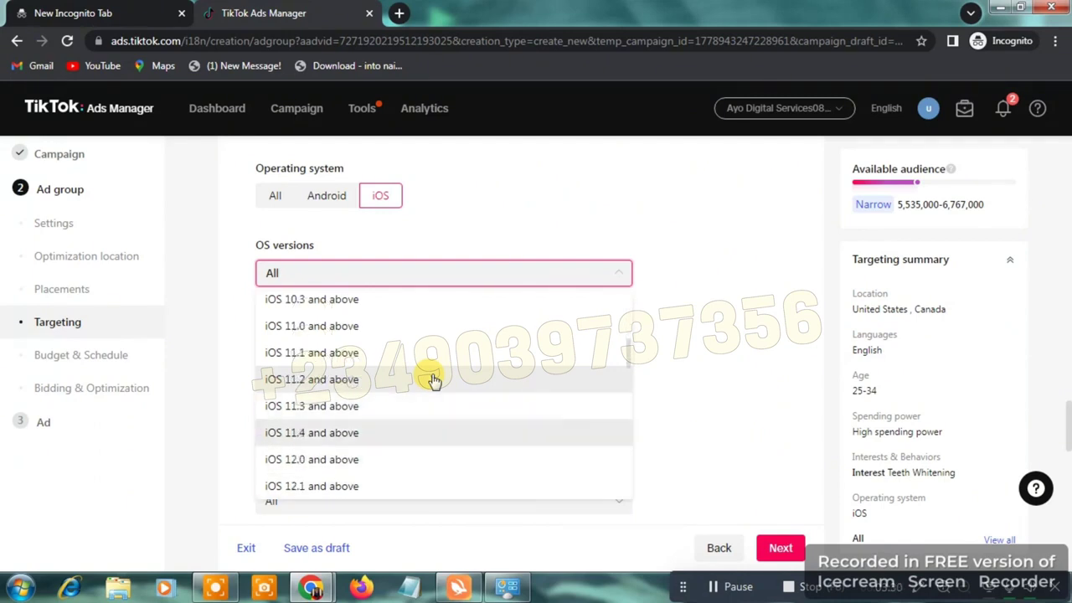
click(335, 459)
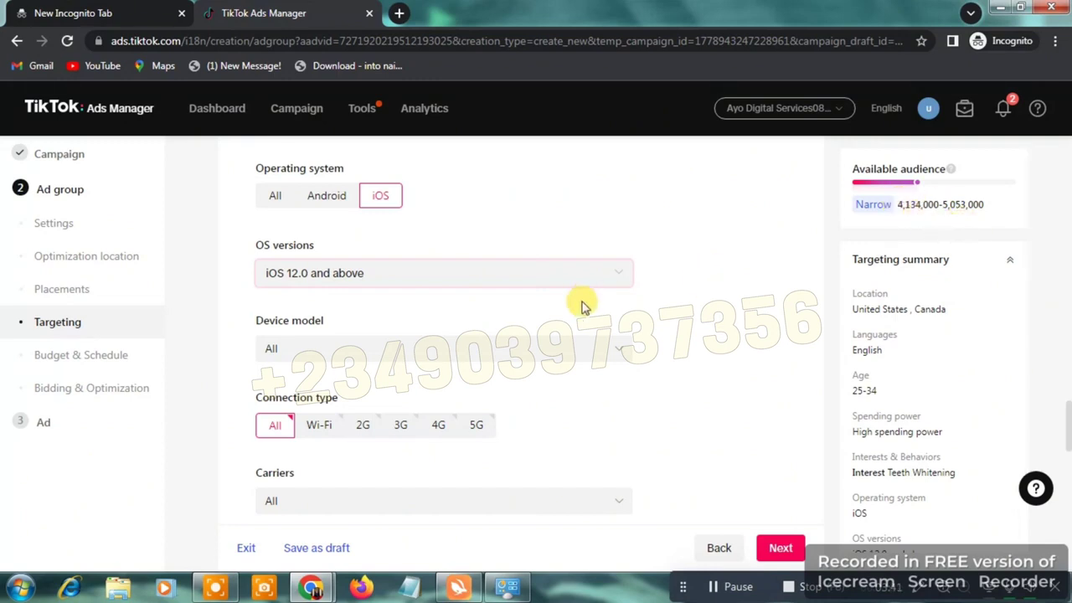
Look through the newer iOS version options up to the iOS 15 releases without changing the selection
click(471, 289)
click(479, 278)
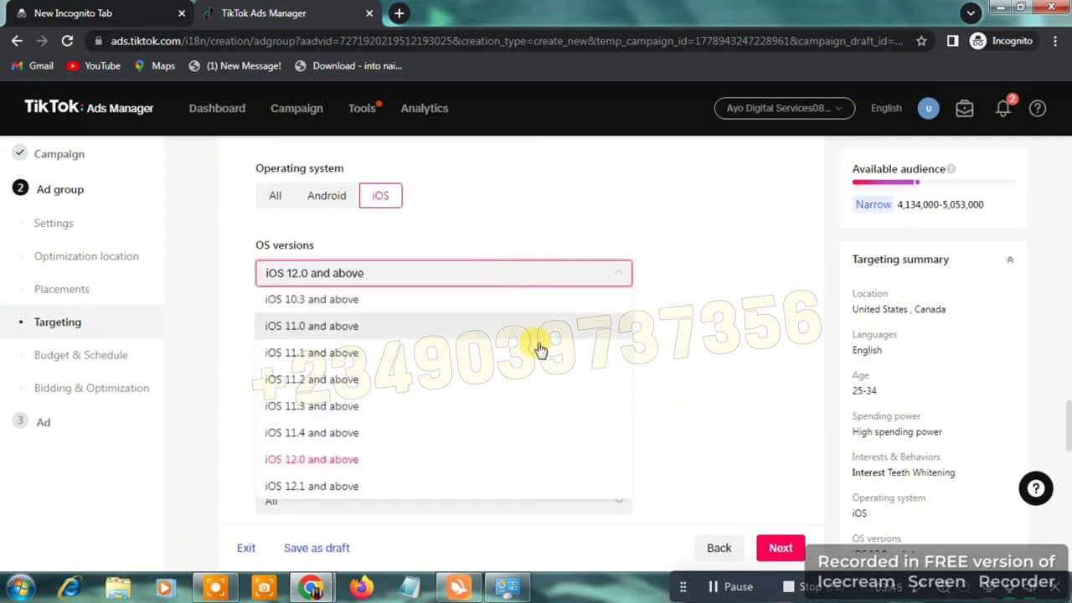
key(Down)
key(Down)
key(Down)
key(Down)
key(Down)
key(Down)
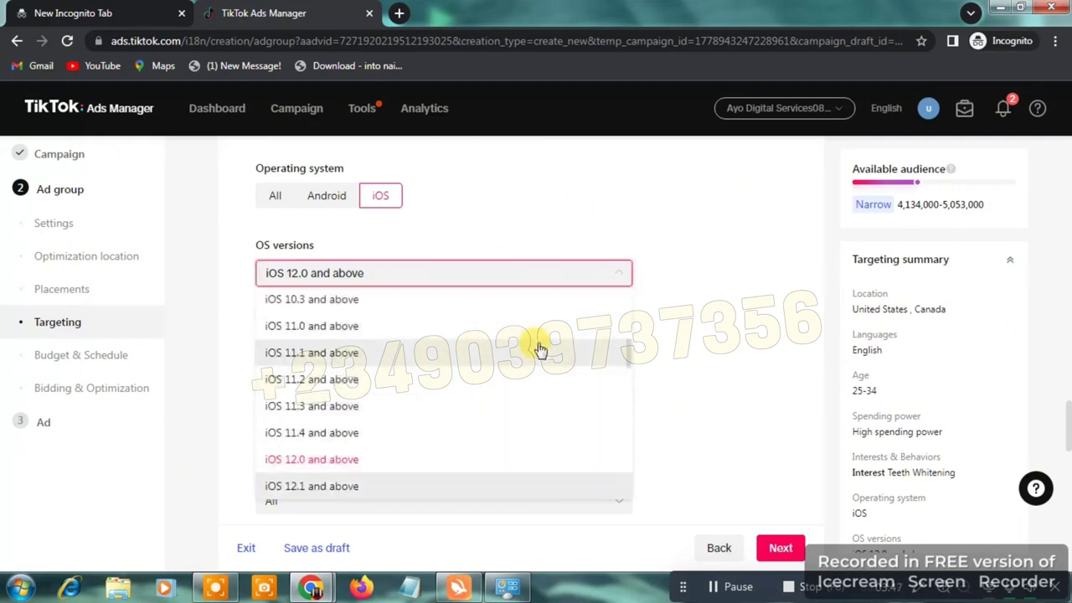
key(Down)
key(Down)
key(Down)
key(Down)
key(Down)
key(Down)
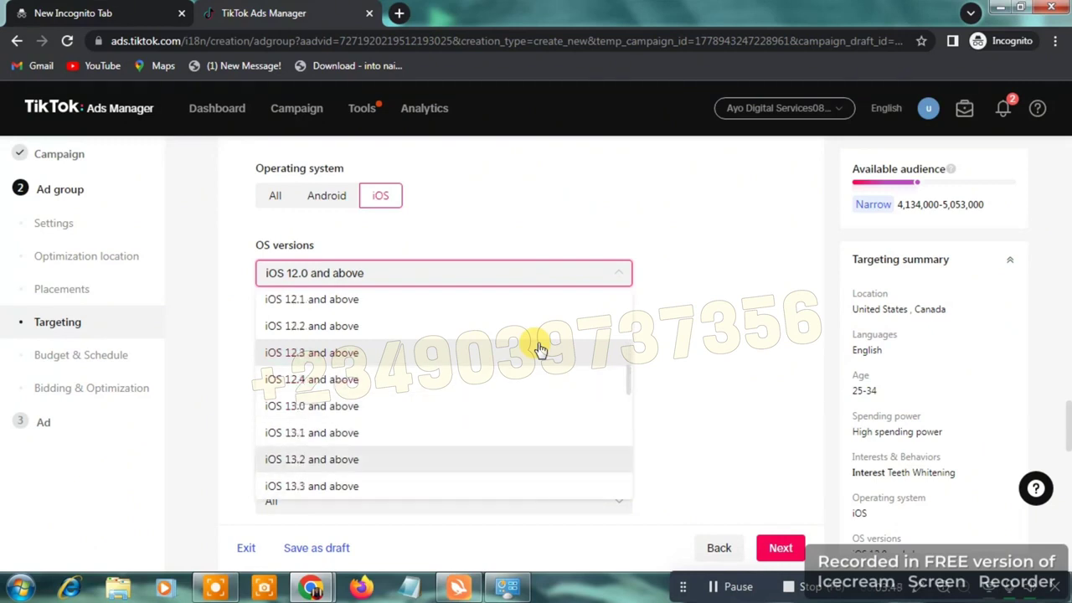
key(Down)
key(Down)
key(Down)
key(Down)
key(Down)
key(Down)
key(Down)
key(Down)
key(Down)
key(Down)
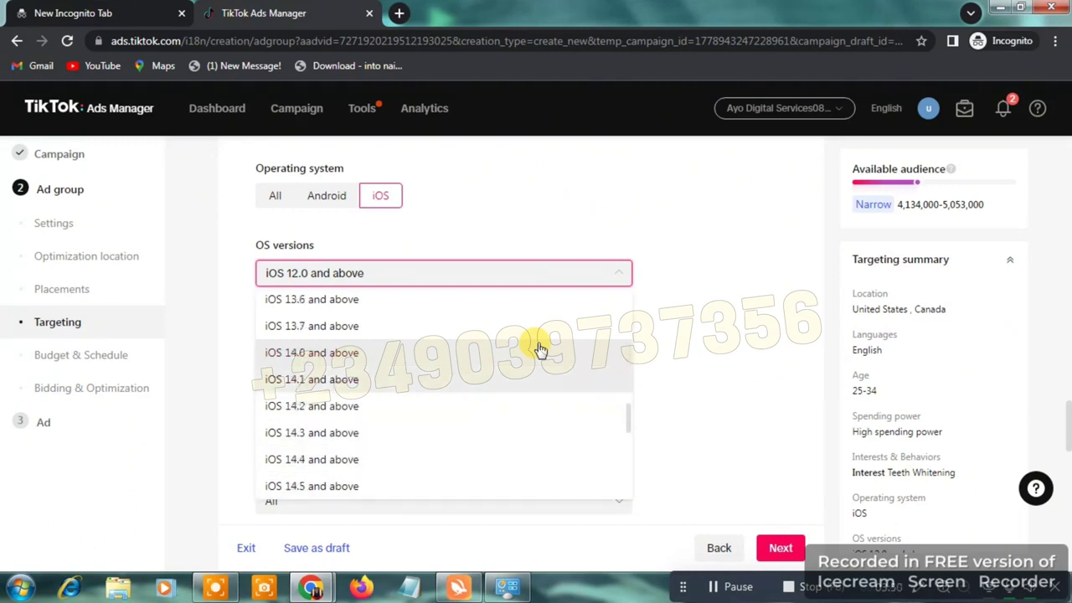
key(Down)
key(Down)
key(Down)
key(Down)
key(Down)
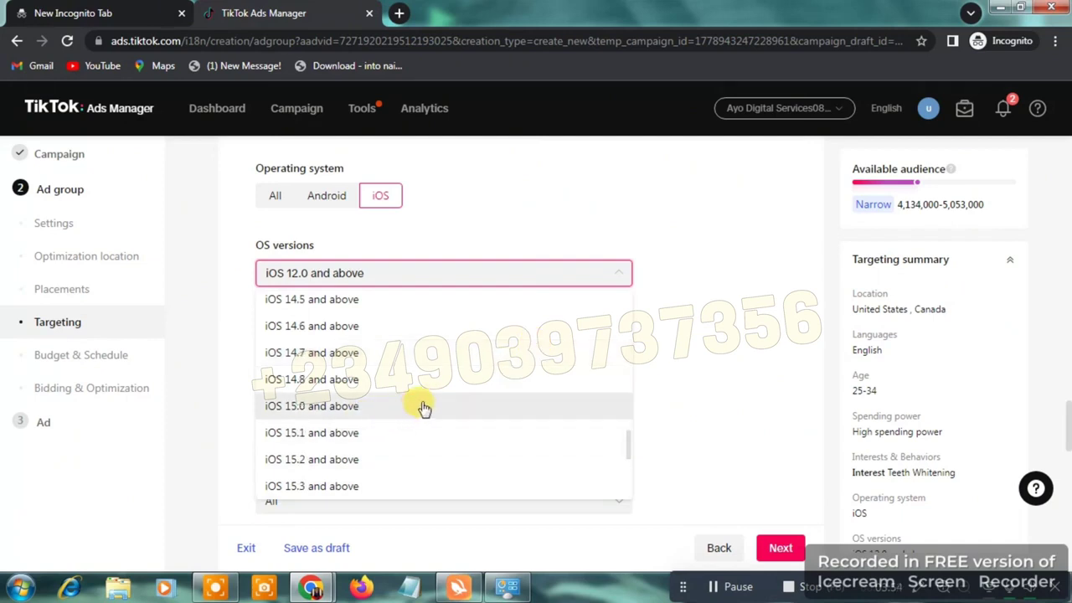
click(708, 330)
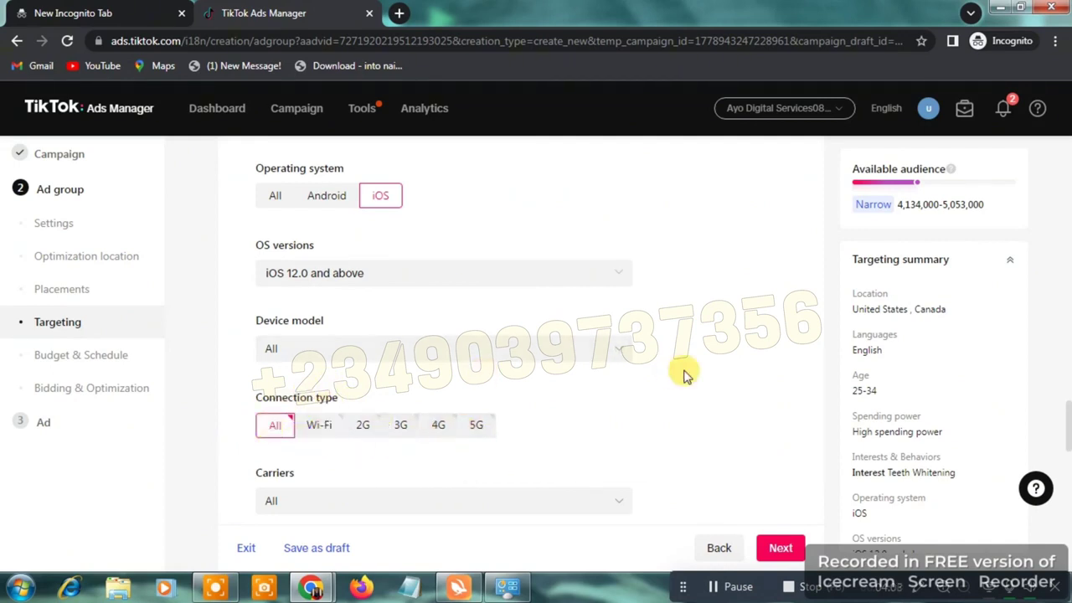
Review the connection type, carrier, internet service provider and device price options down to the Budget & Schedule section
drag(1065, 419, 1065, 434)
scroll(1065, 433, down, 1)
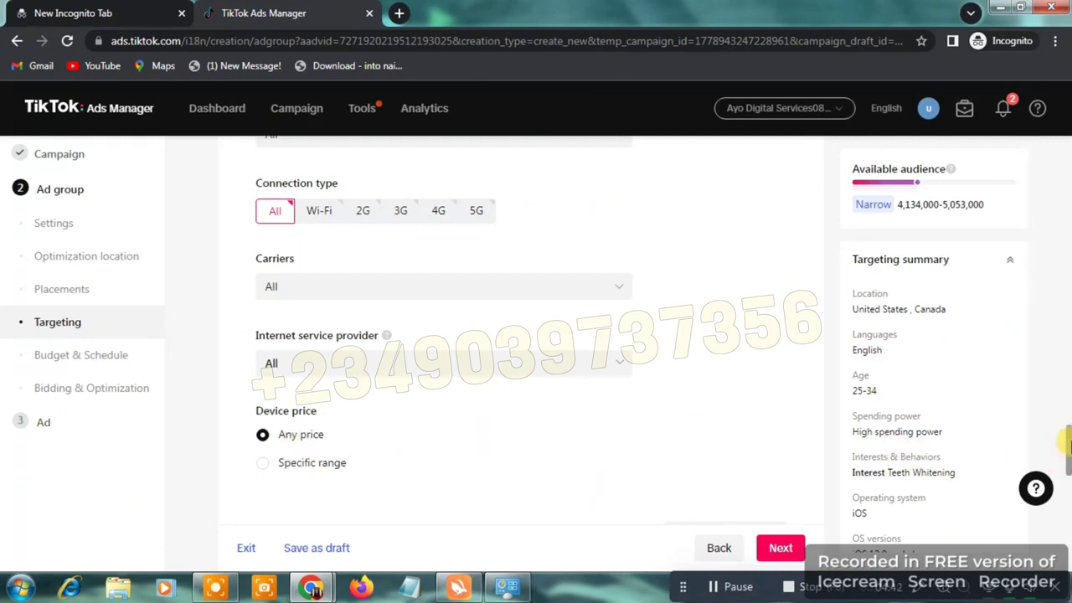
scroll(1067, 456, down, 1)
scroll(1068, 456, down, 2)
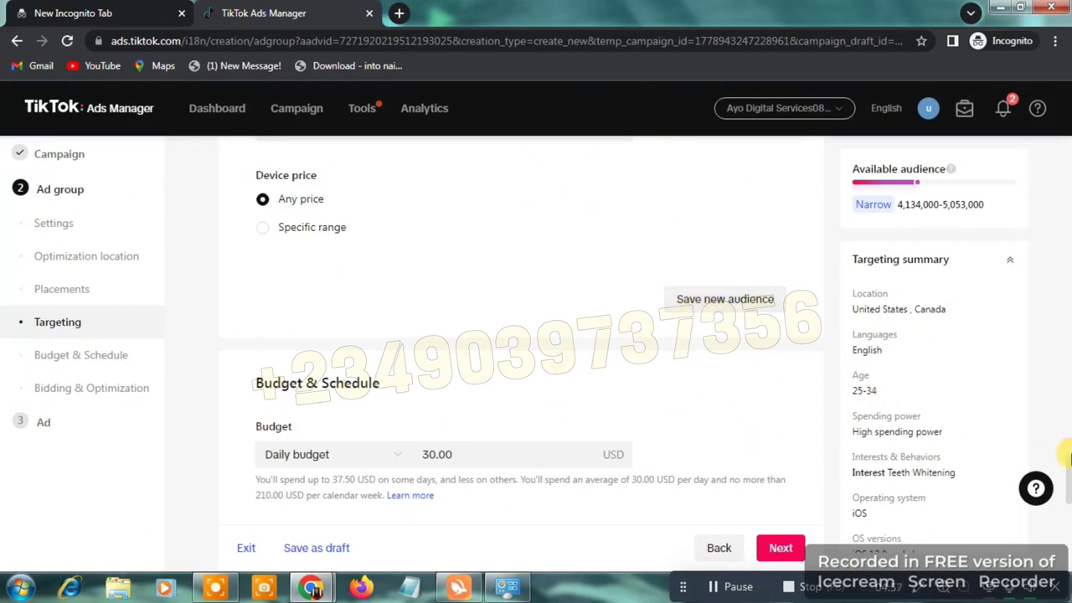
Choose Daily budget as the ad group's budget type in the Budget & Schedule section
scroll(1066, 469, down, 1)
scroll(1067, 469, down, 1)
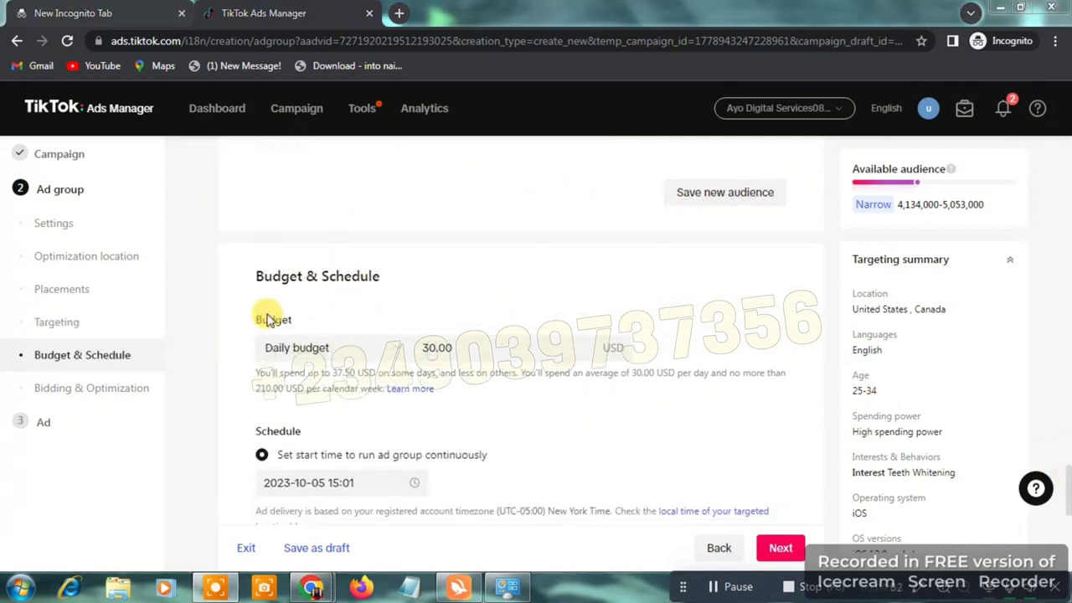
click(331, 356)
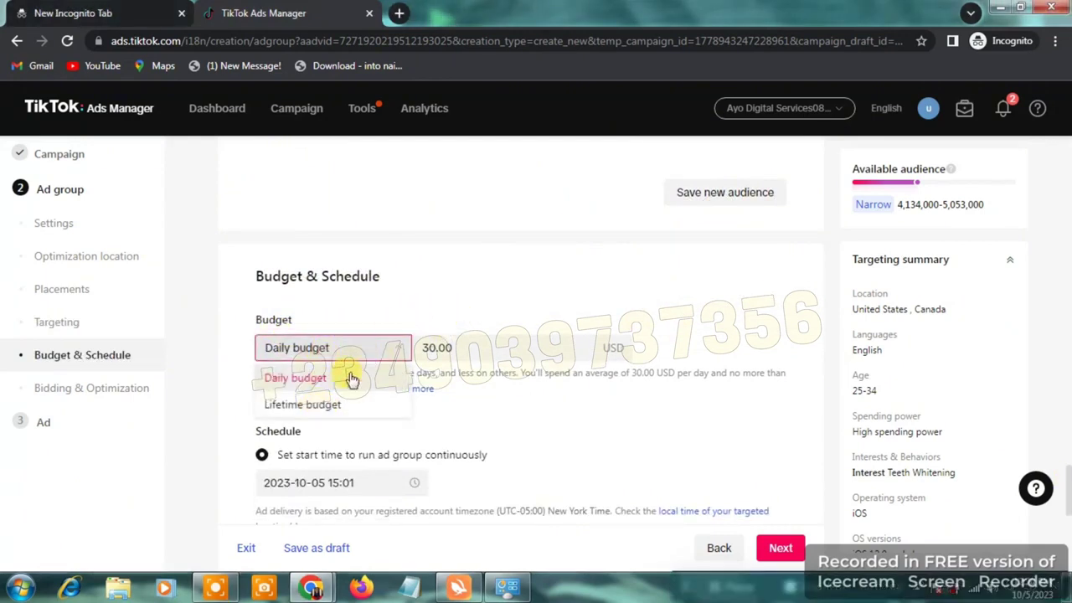
click(344, 387)
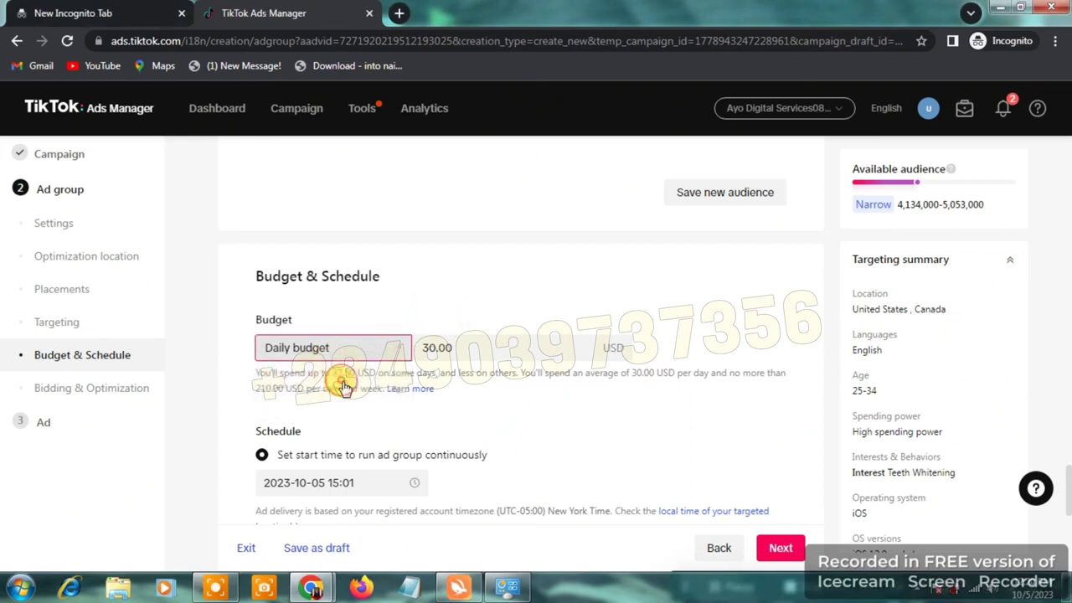
Try to set the ad group's daily budget to 10 USD
click(471, 350)
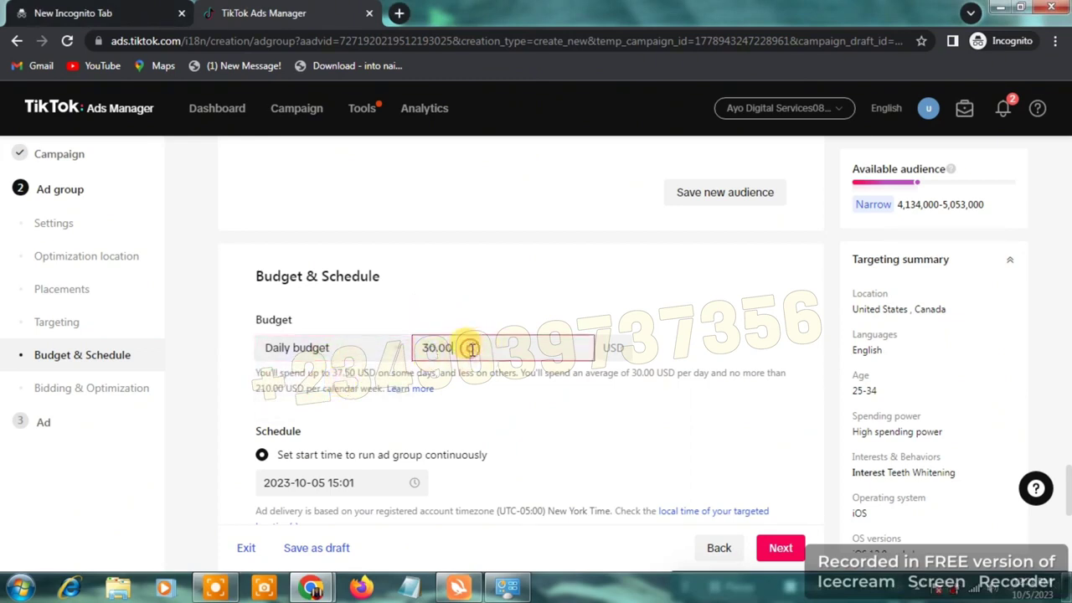
key(BackSpace)
key(BackSpace)
key(BackSpace)
key(BackSpace)
key(BackSpace)
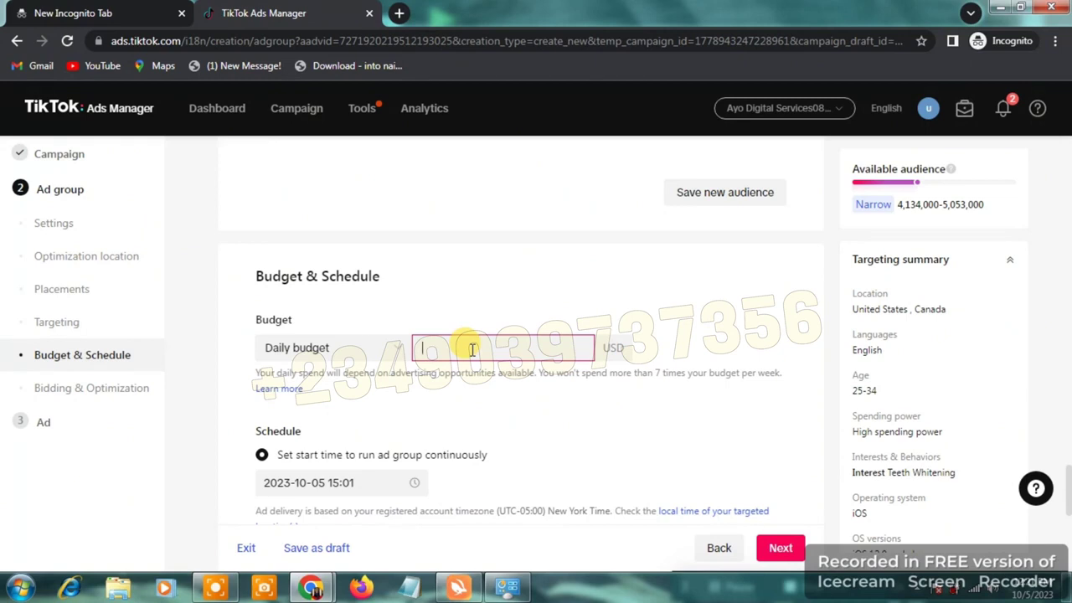
text(10)
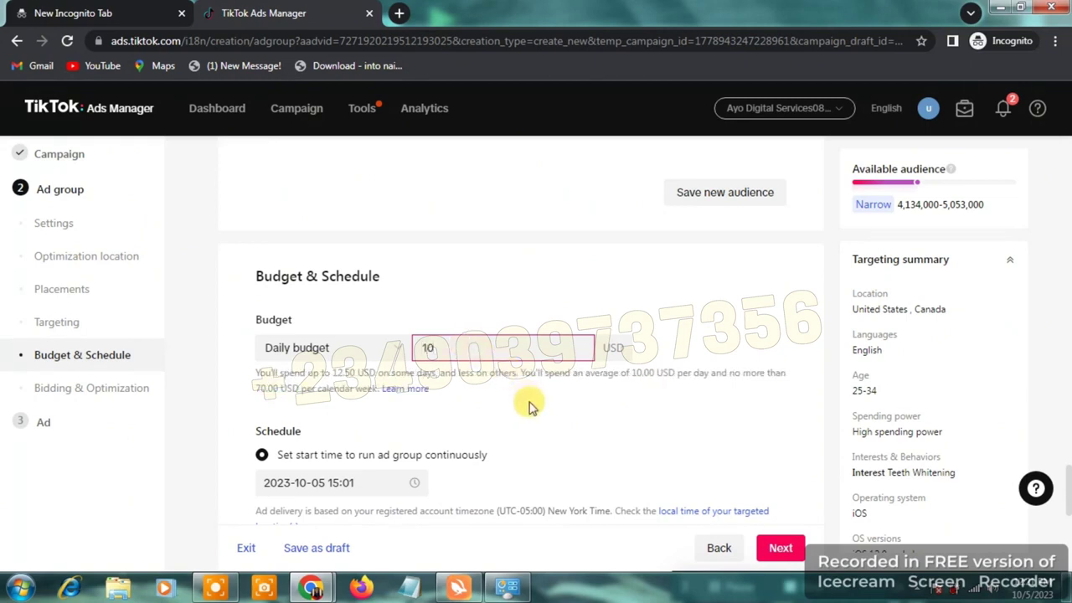
click(528, 406)
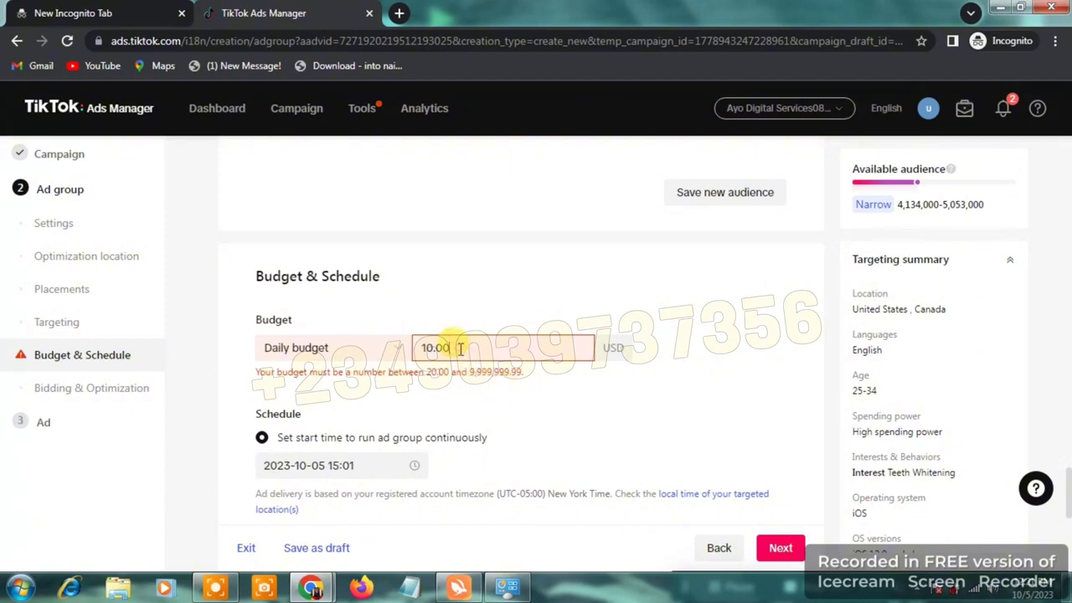
Set the ad group's daily budget to 500 USD
key(BackSpace)
key(BackSpace)
key(BackSpace)
key(BackSpace)
key(BackSpace)
text(500)
click(571, 397)
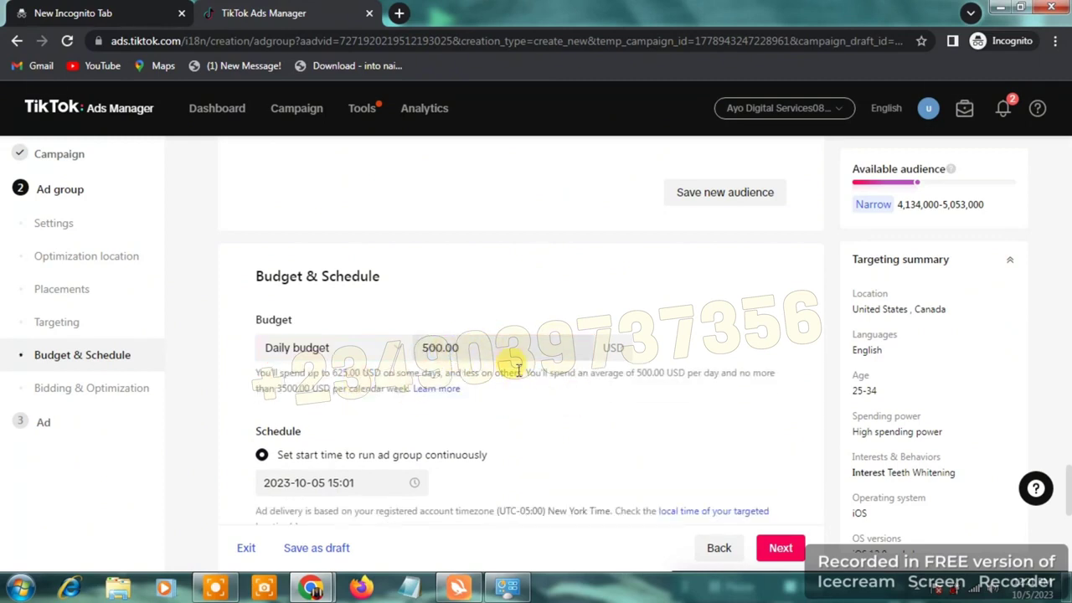
click(469, 350)
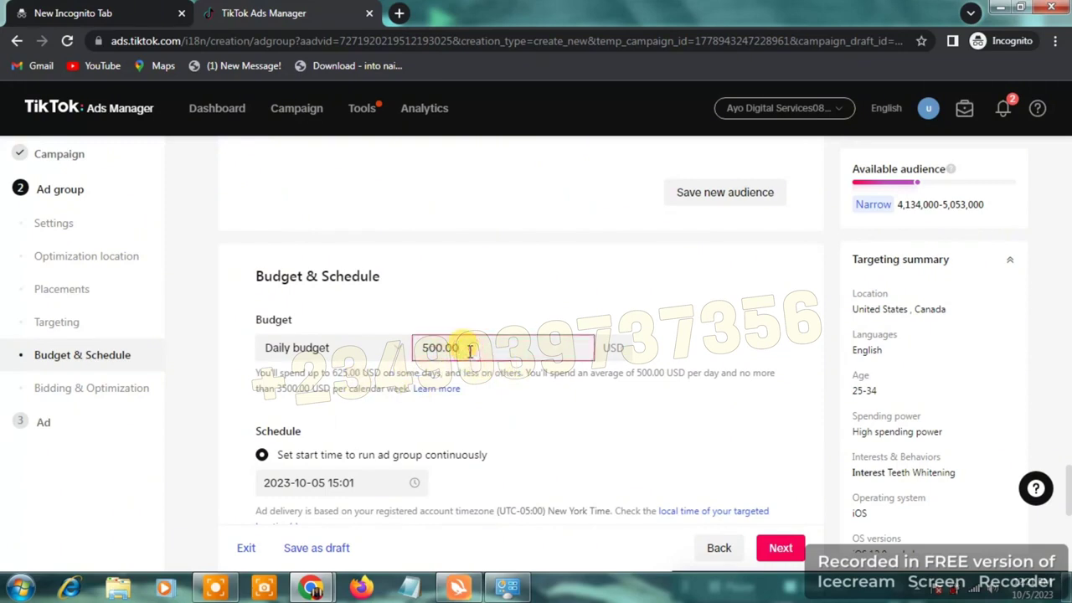
click(569, 431)
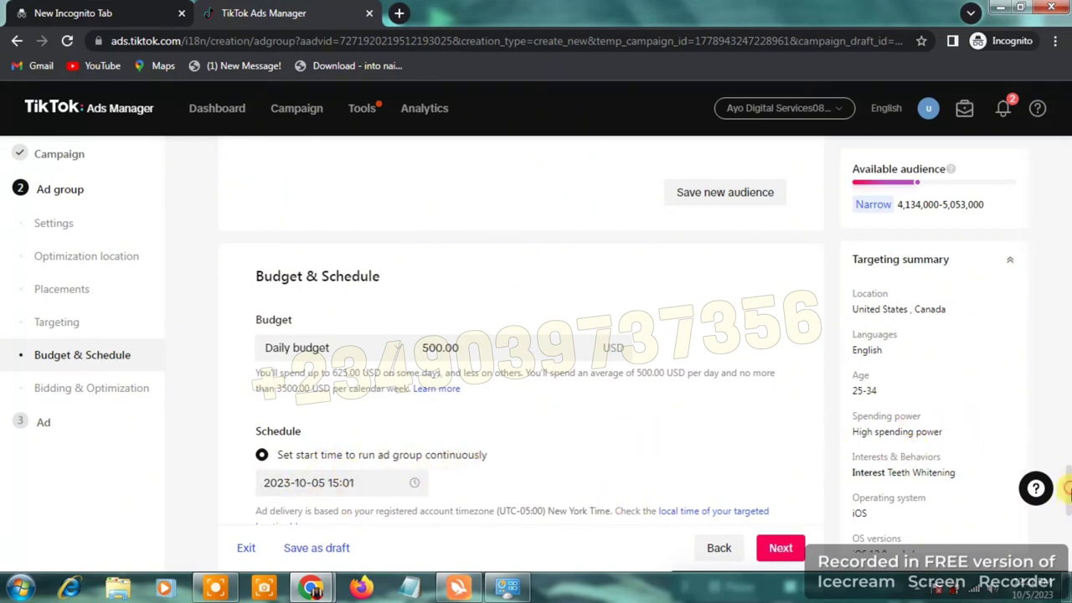
Finish the ad group settings and continue to the ad creation stage
key(ctrl+a)
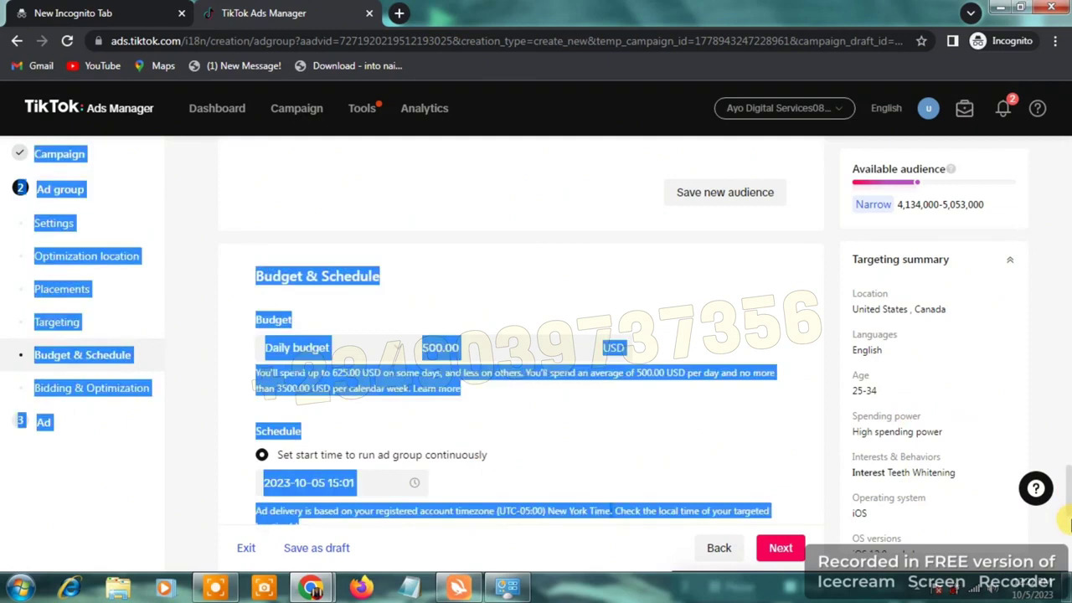
click(795, 449)
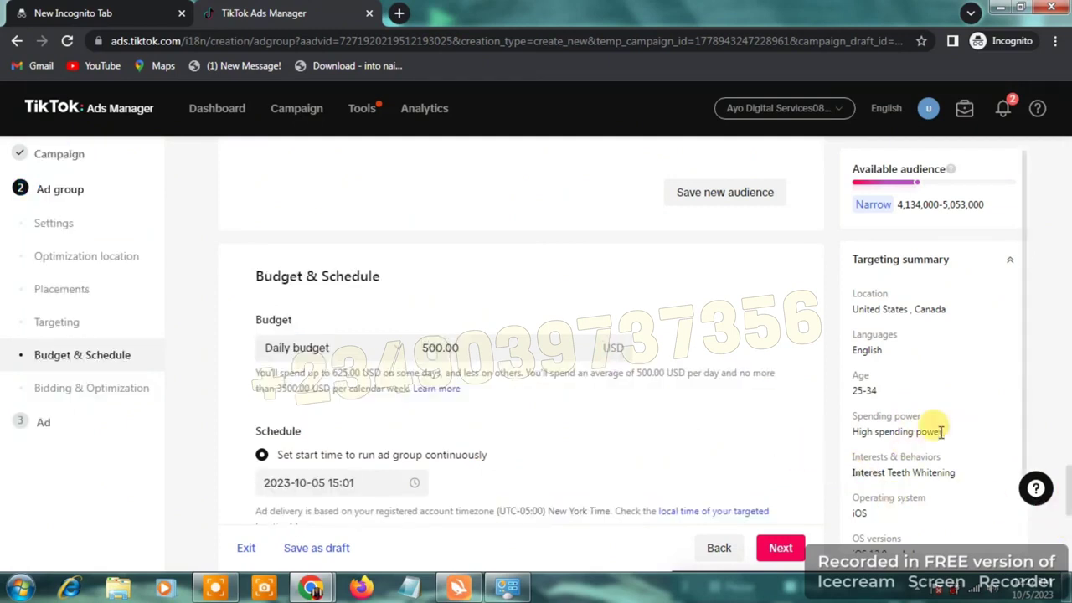
click(780, 551)
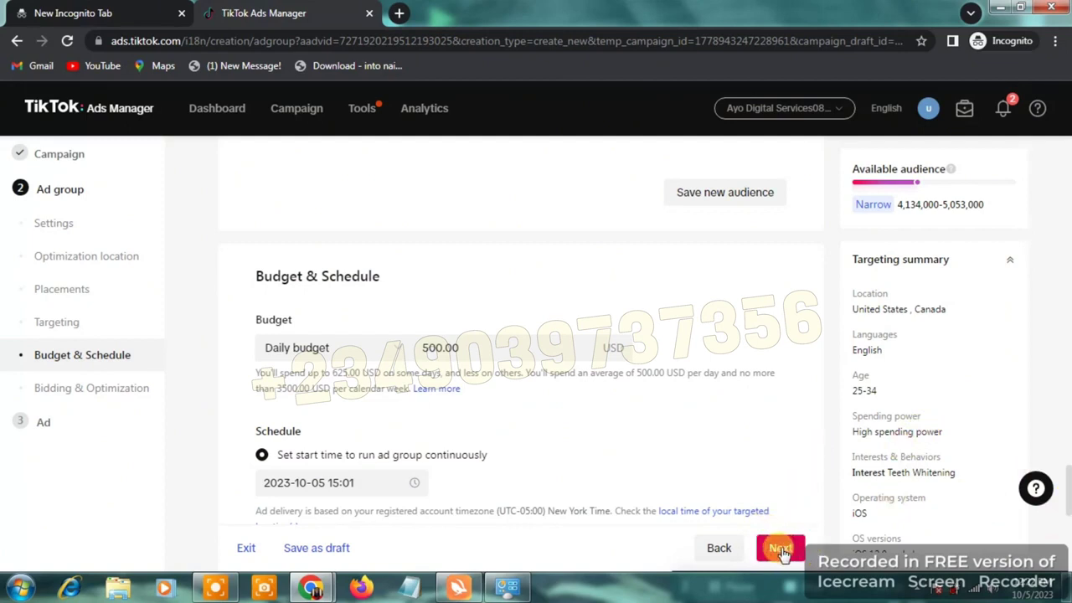
click(781, 549)
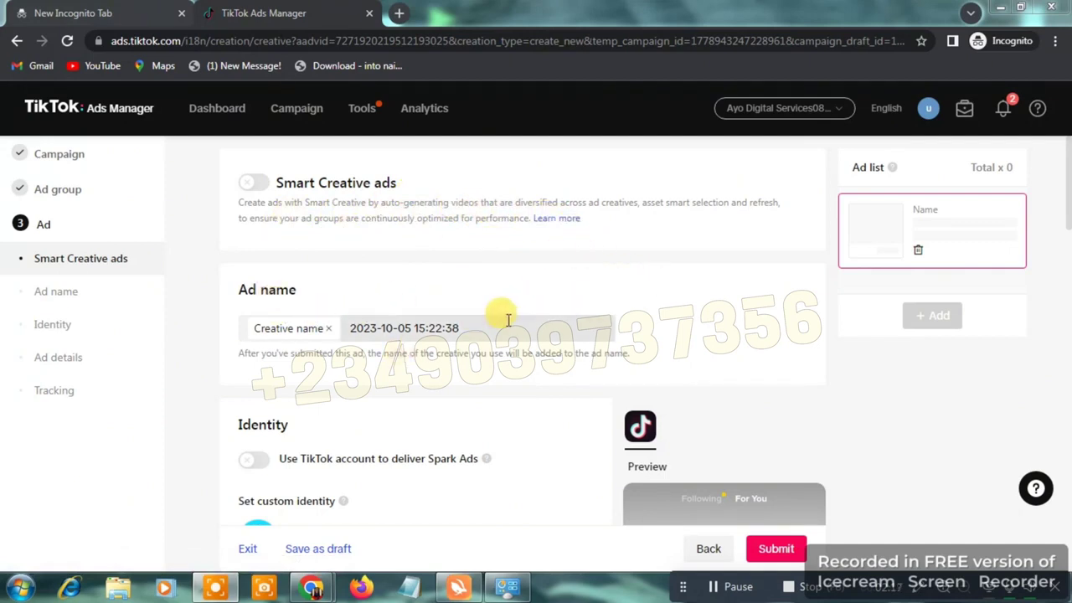
Keep the default ad name and enable using a TikTok account to deliver Spark Ads in the ad's identity settings
drag(466, 324, 308, 345)
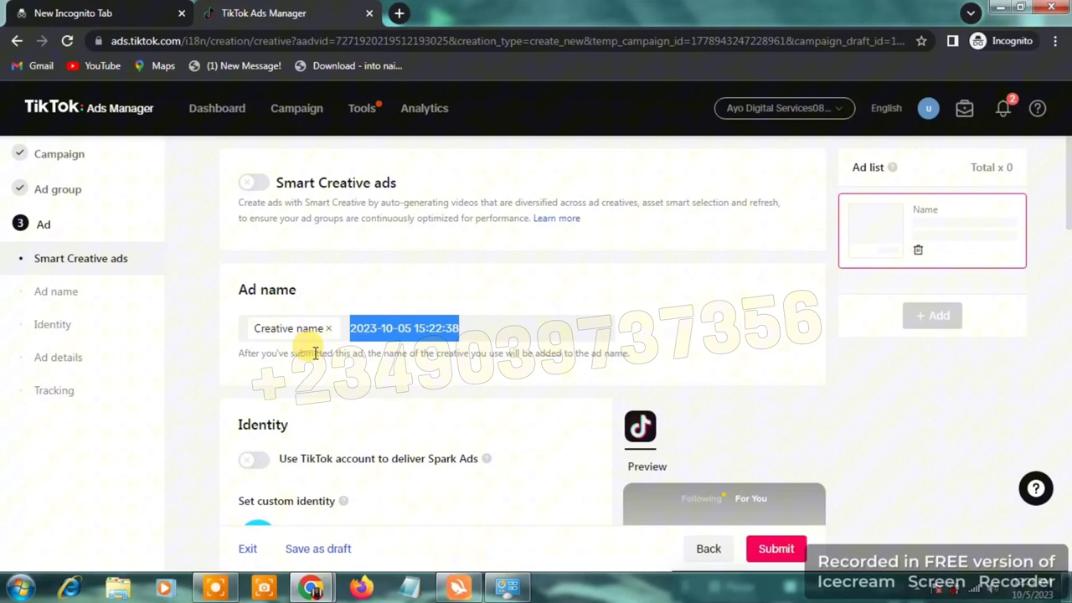
click(424, 310)
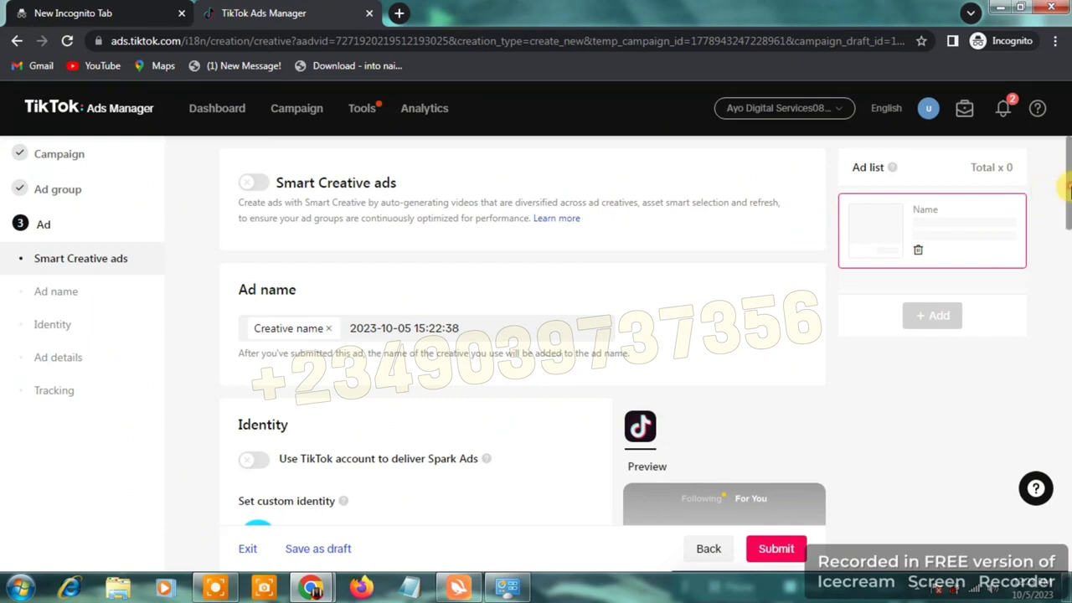
drag(1068, 189, 1068, 210)
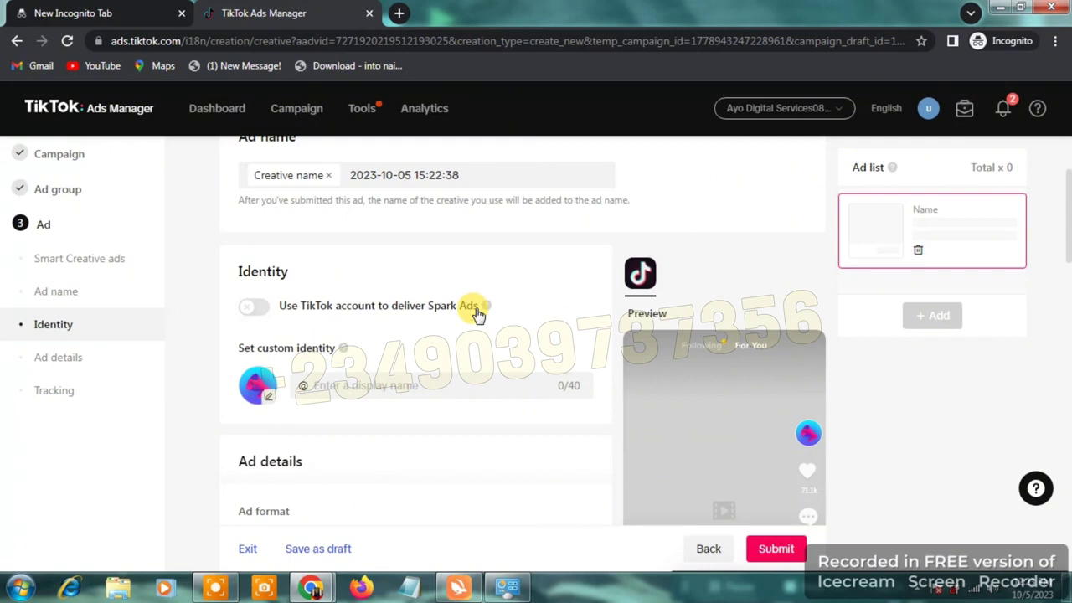
click(252, 315)
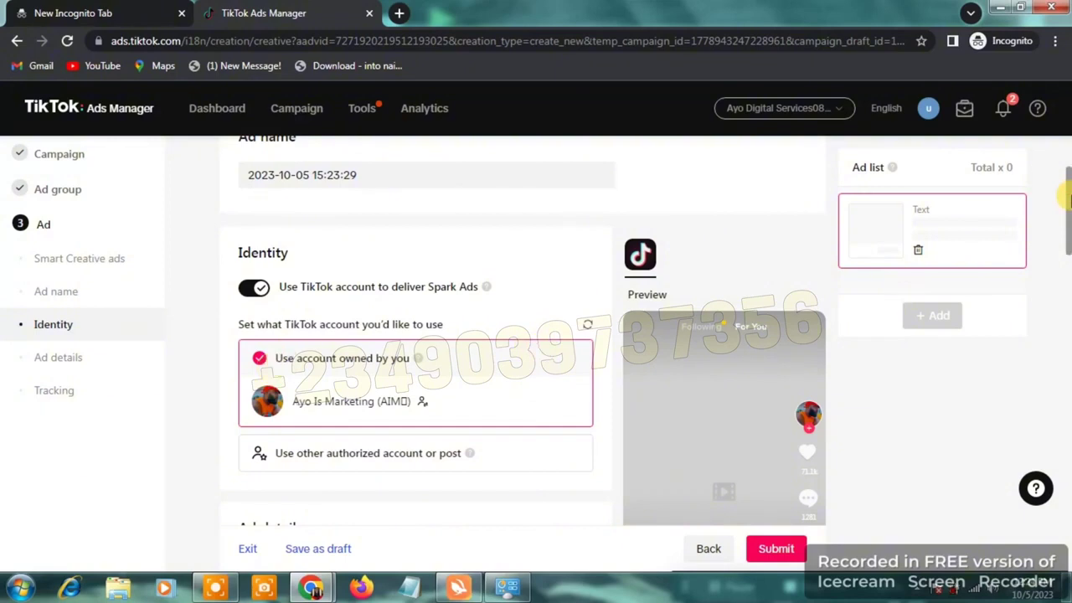
Add the 39-second TikTok post "Warning Customers Will Run Away" from the owned account as the ad creative
drag(1067, 199, 1067, 231)
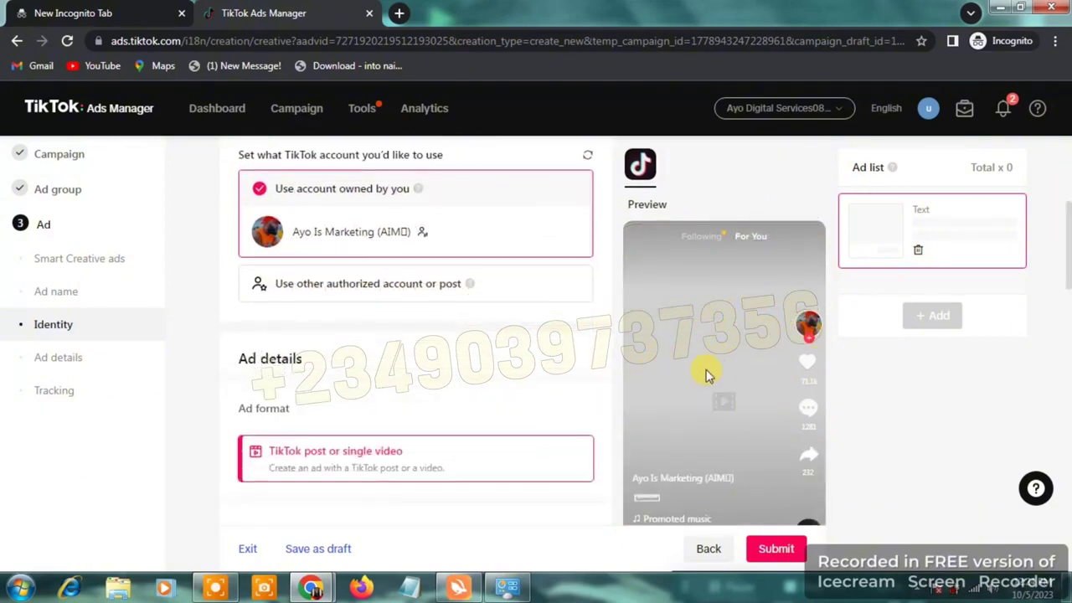
drag(1065, 238, 1068, 259)
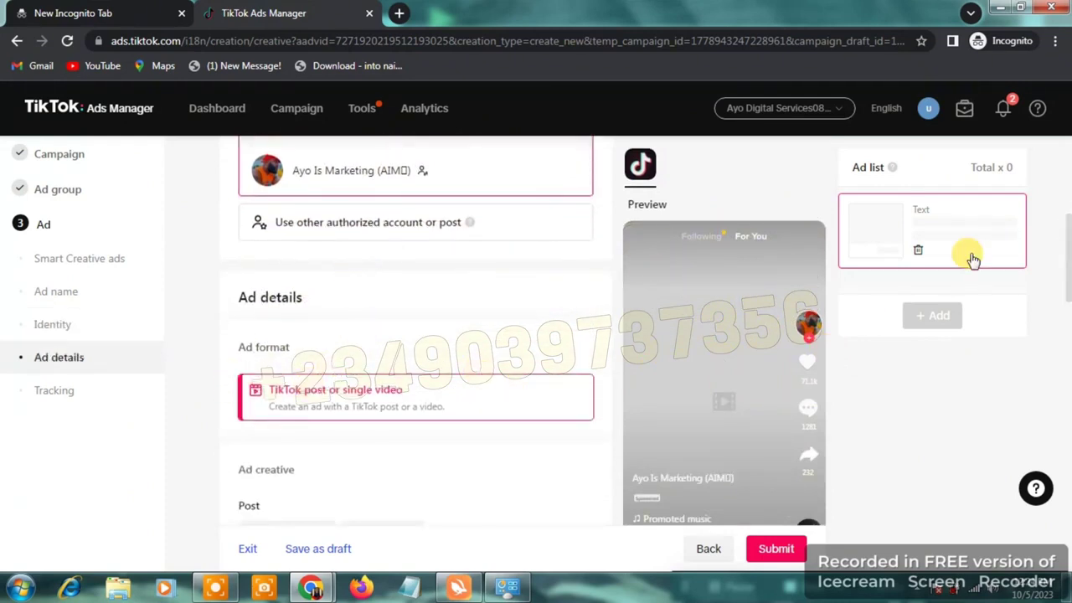
scroll(1062, 235, down, 2)
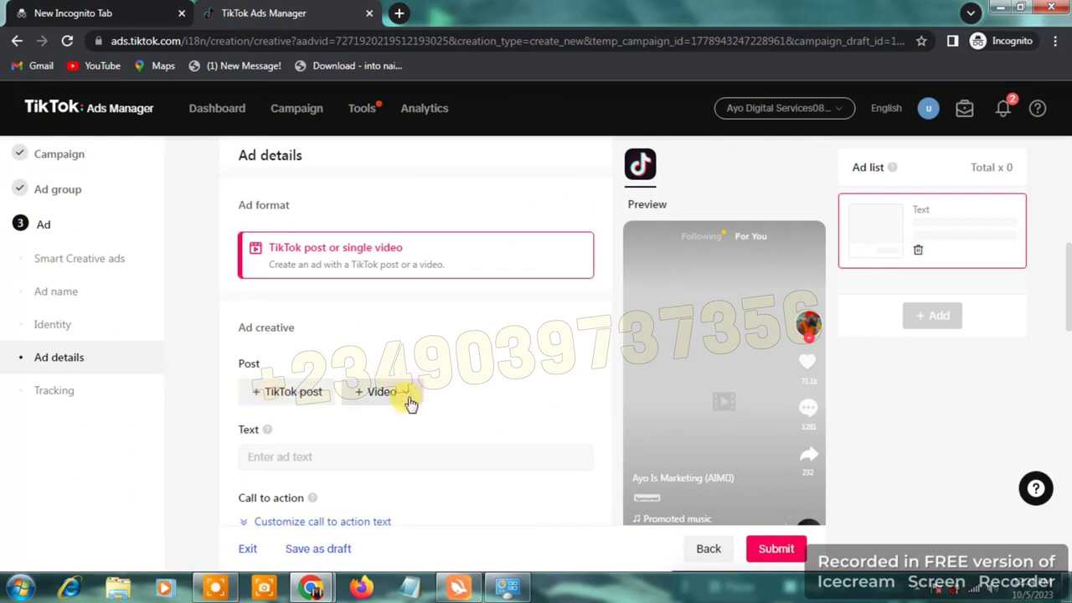
click(273, 396)
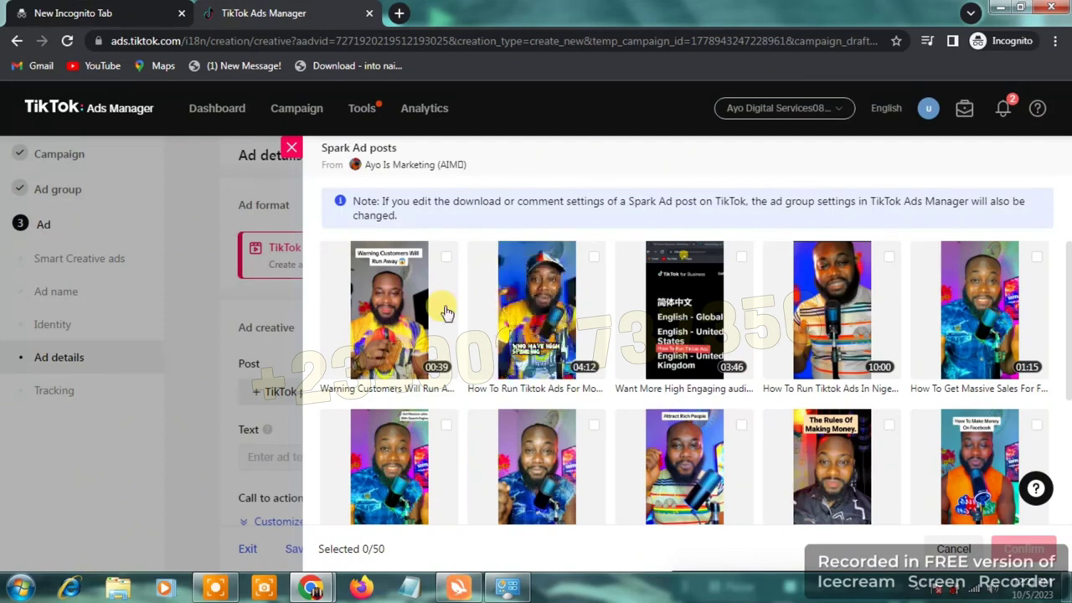
click(389, 305)
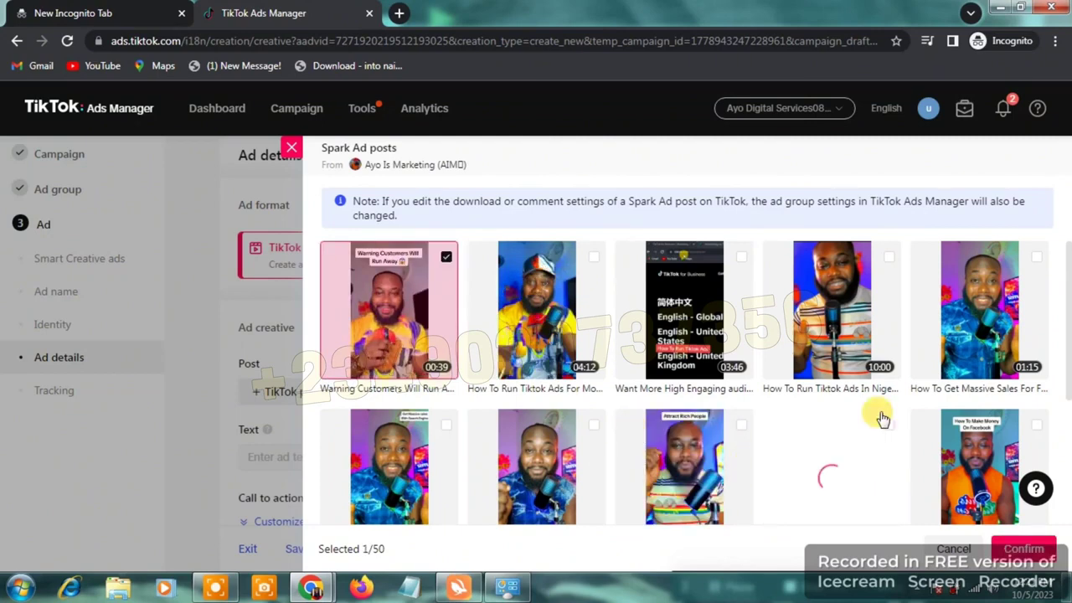
click(1023, 549)
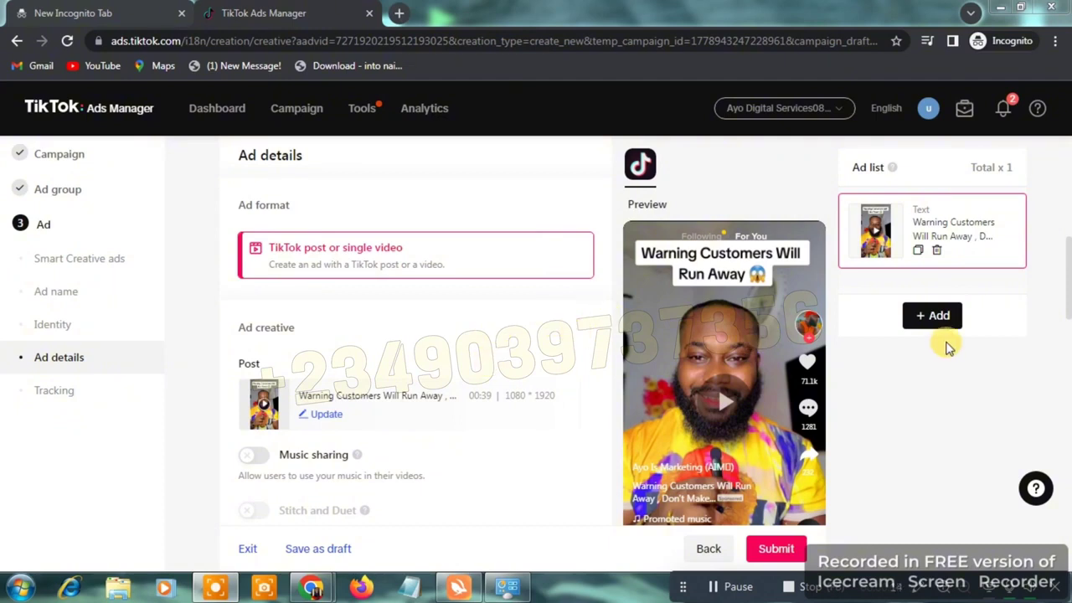
Customize the ad's call to action by switching it from Dynamic to Standard
scroll(1030, 280, down, 1)
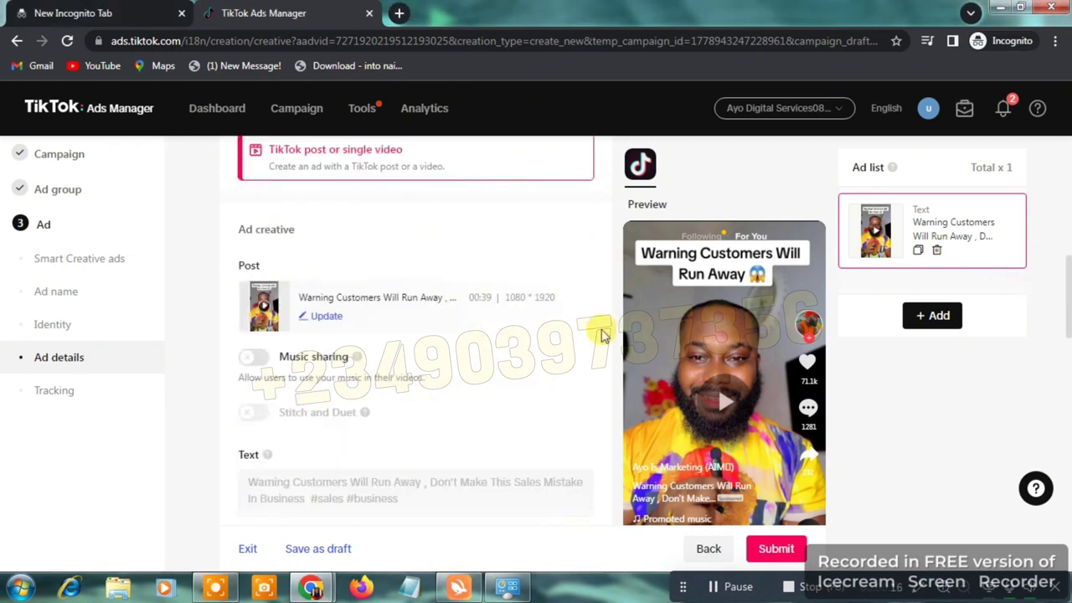
mouse_move(346, 350)
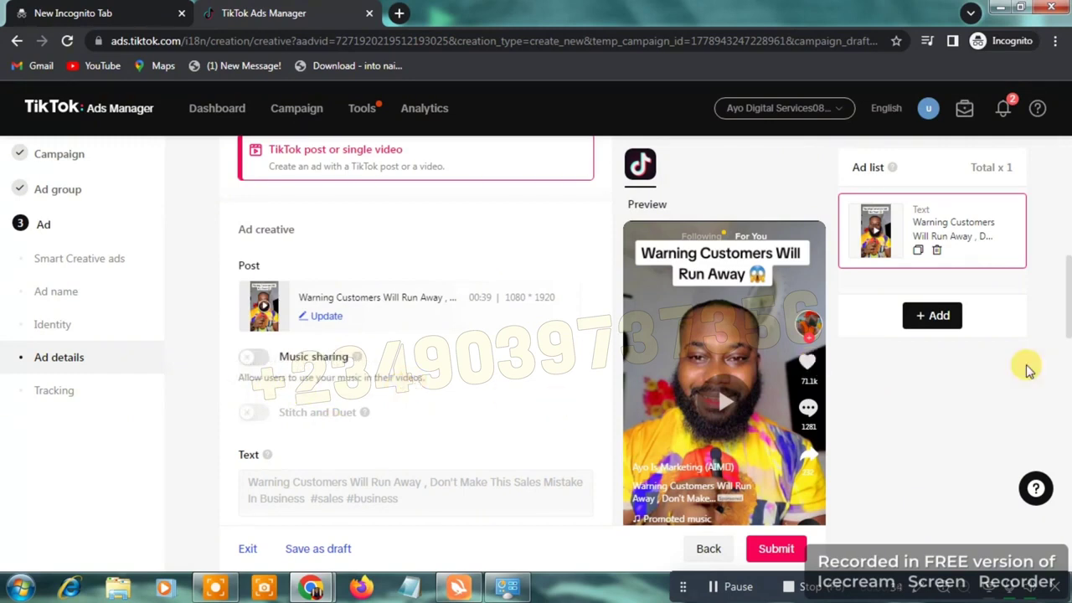
drag(1067, 293, 1067, 320)
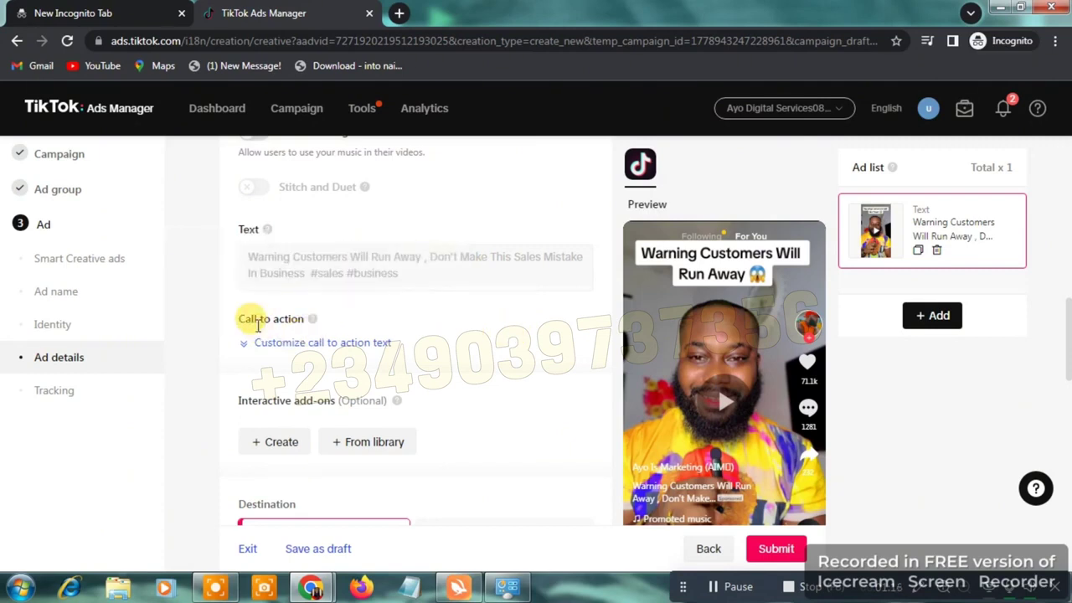
click(325, 347)
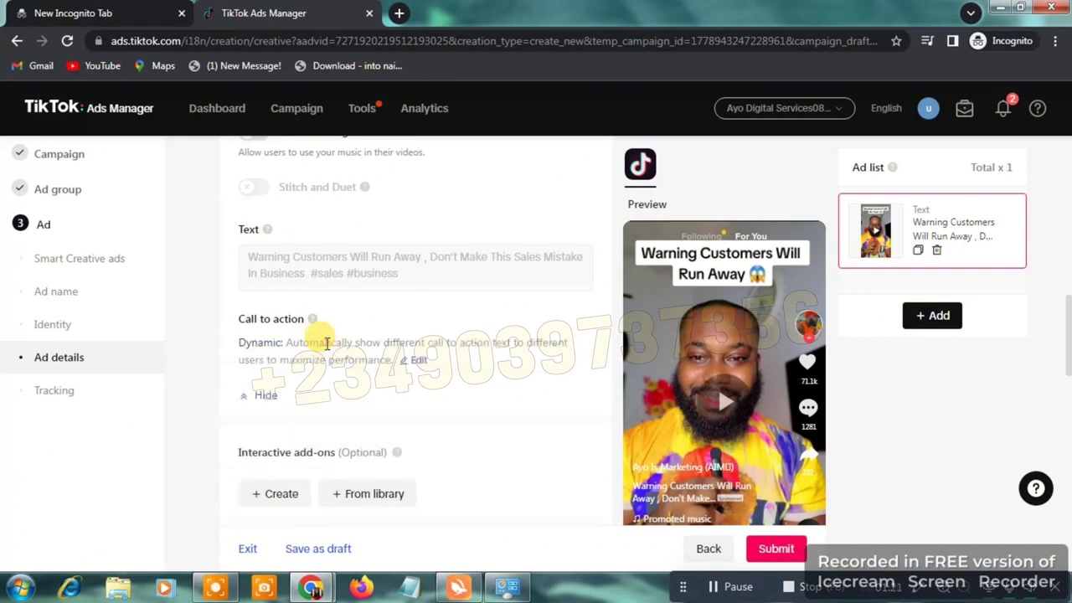
click(414, 366)
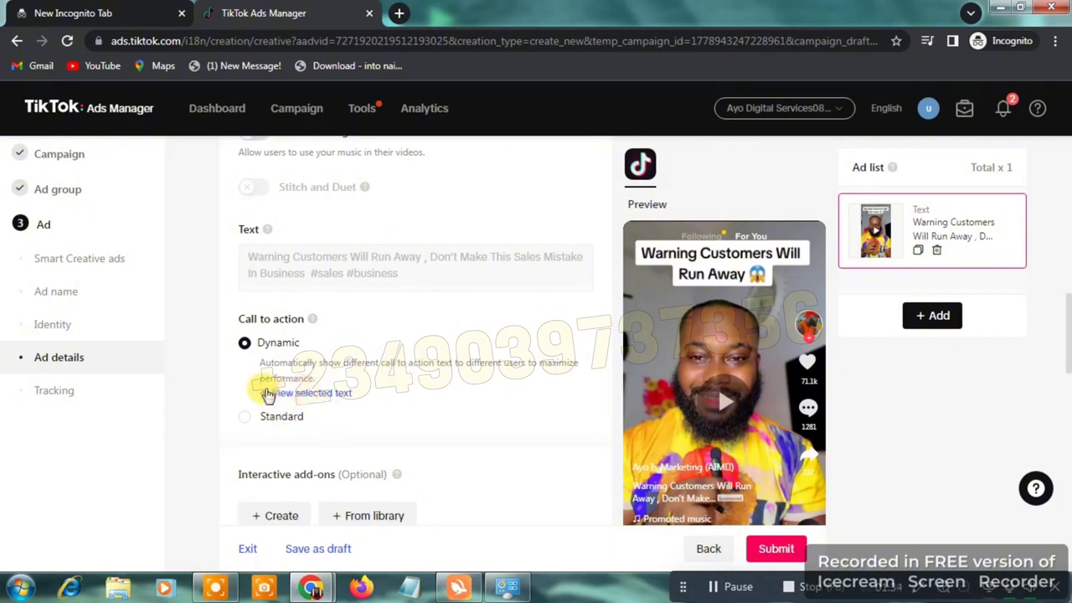
click(276, 416)
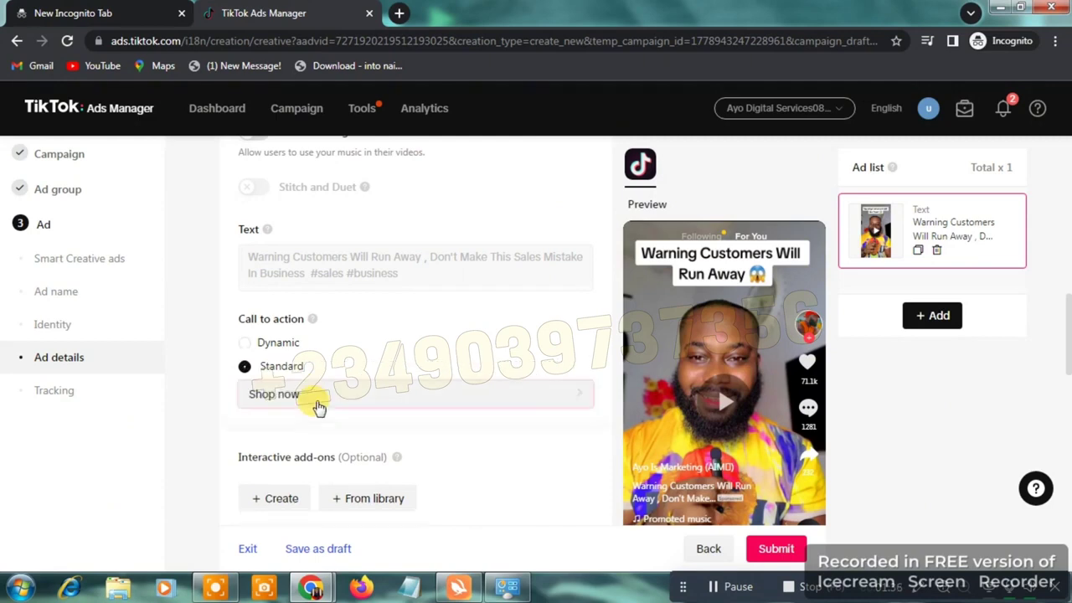
Review the available standard call-to-action options and keep Shop now as the ad's call to action
click(318, 400)
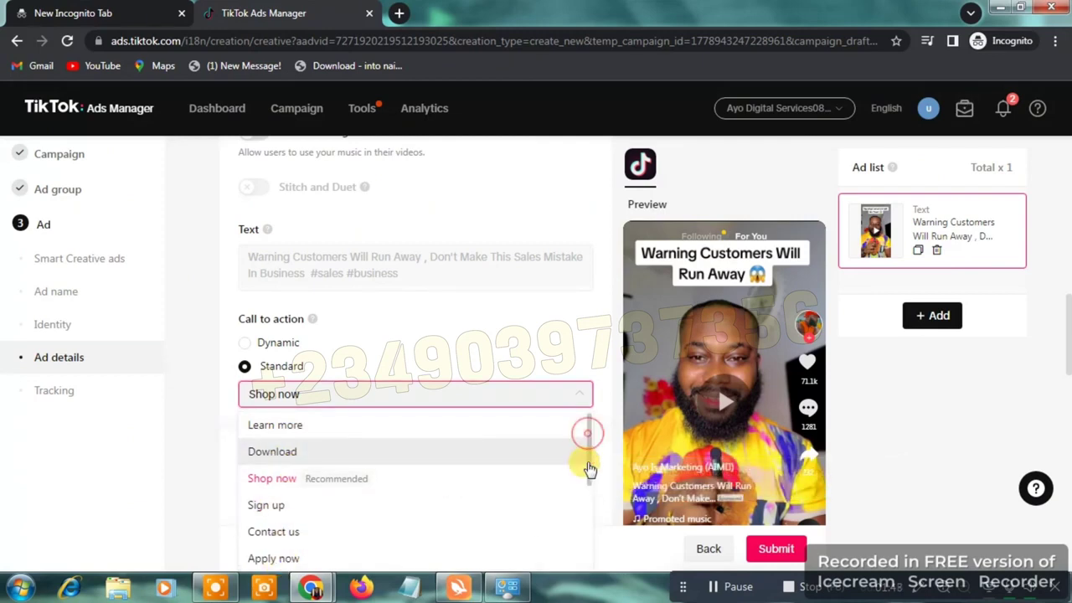
drag(586, 430, 588, 531)
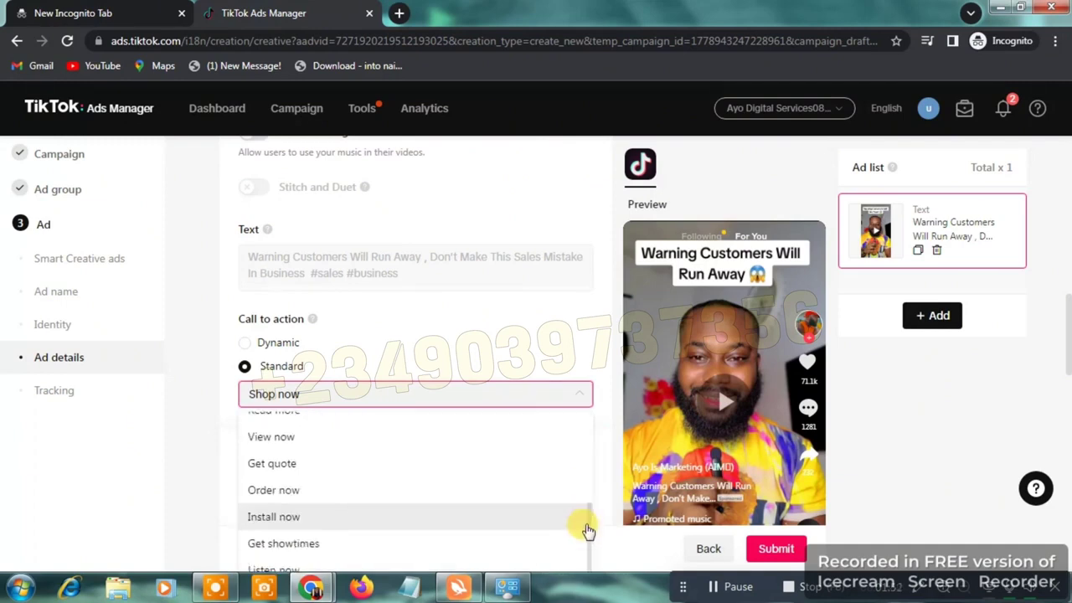
click(584, 527)
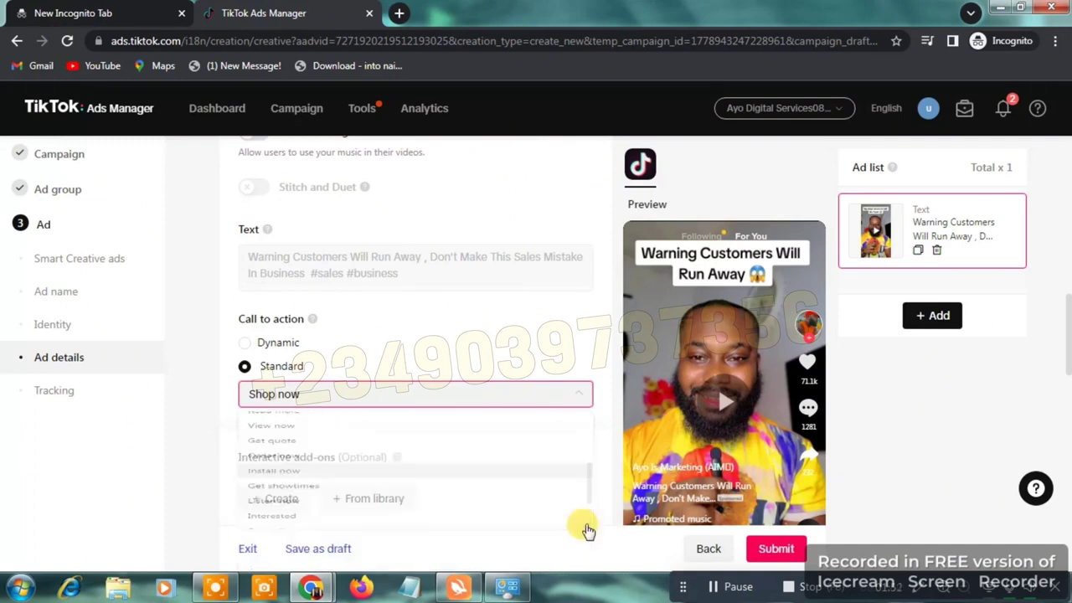
click(365, 394)
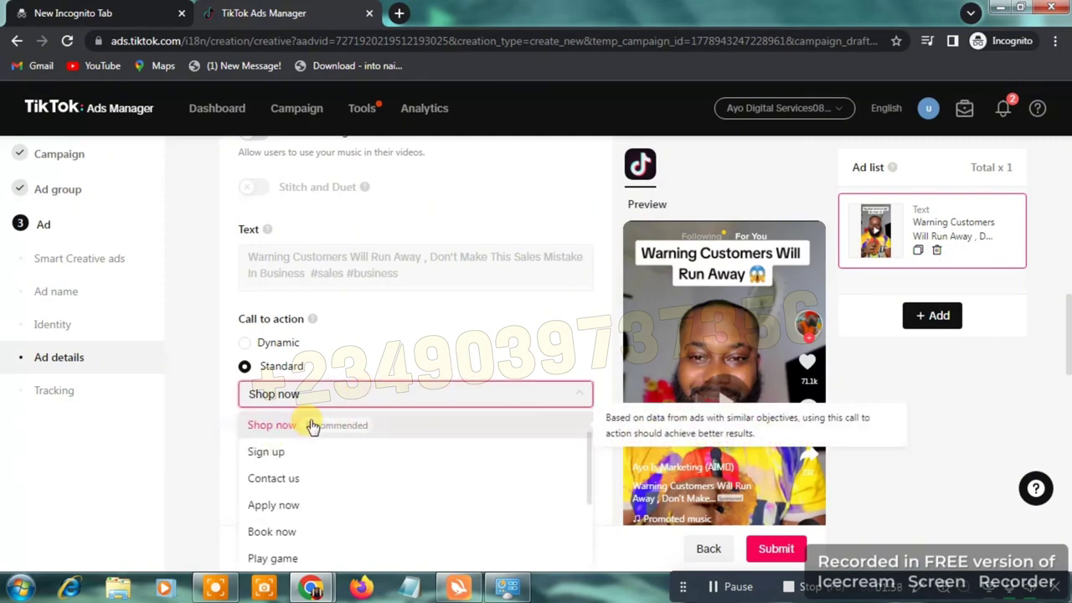
click(310, 424)
click(543, 391)
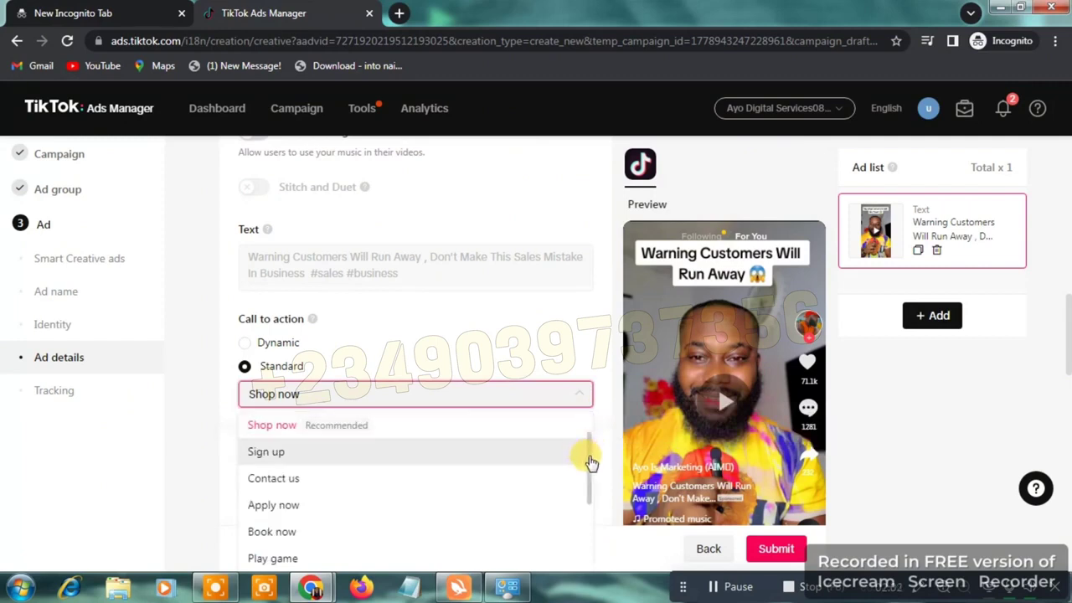
click(587, 454)
drag(591, 484, 588, 541)
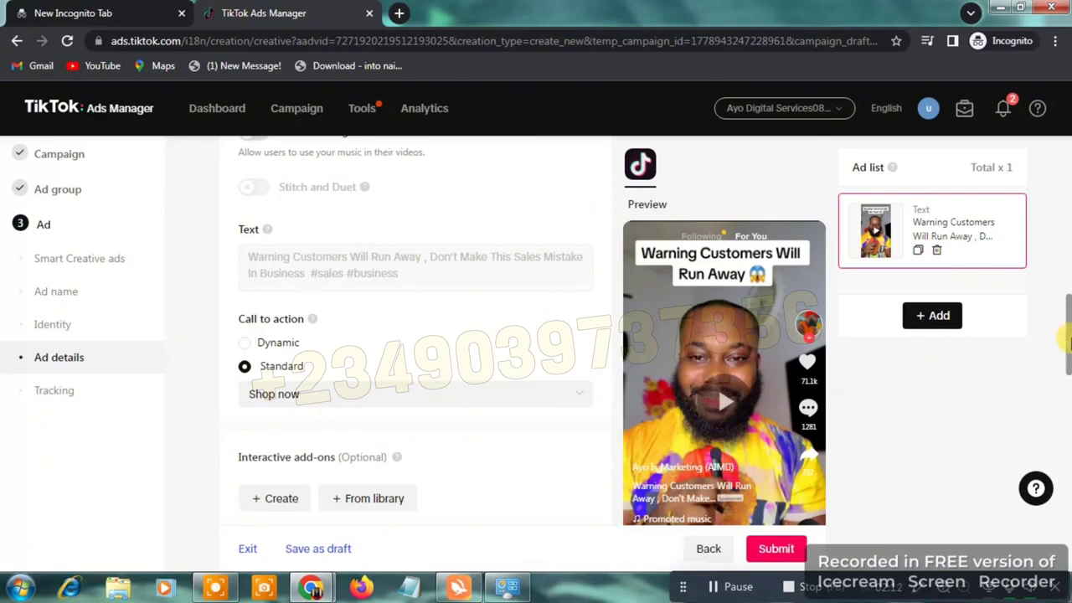
drag(1065, 343, 1069, 391)
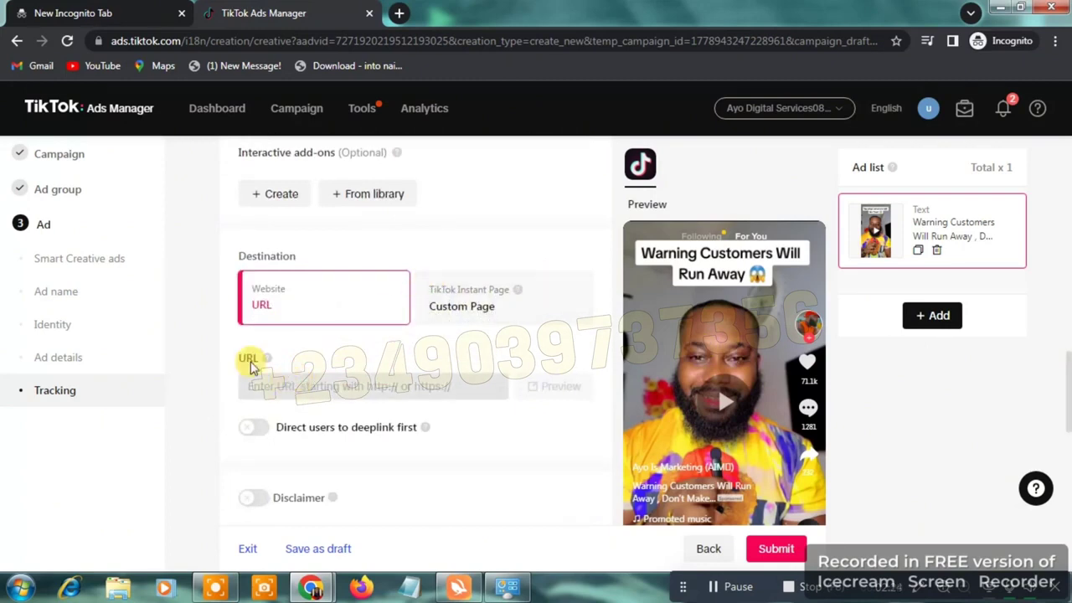
click(313, 389)
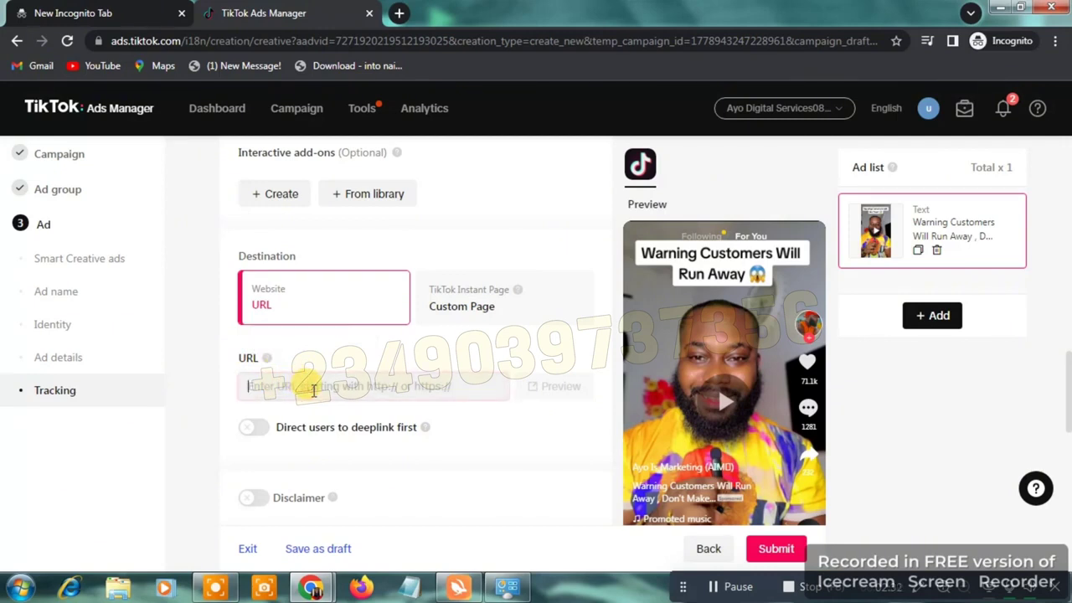
text(ht)
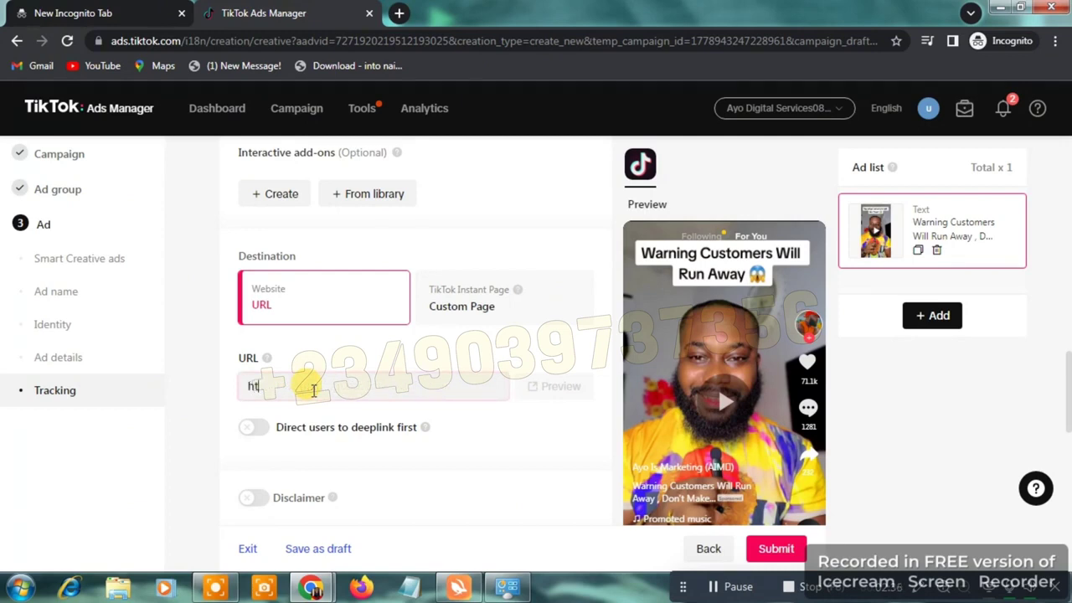
text(tp)
text(:??)
key(BackSpace)
key(BackSpace)
text(//)
drag(313, 390, 273, 395)
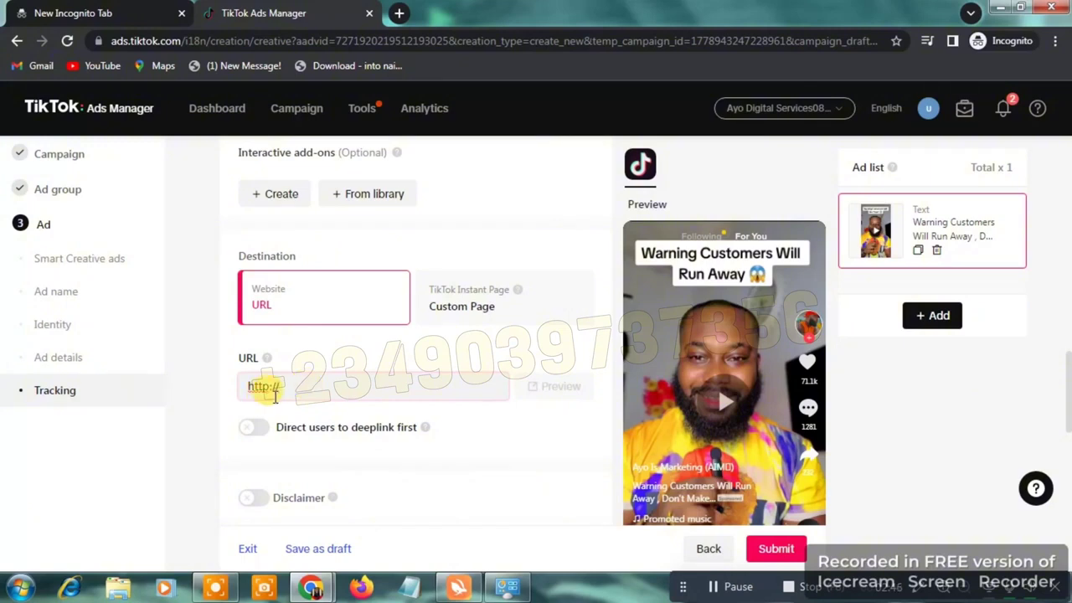
click(282, 408)
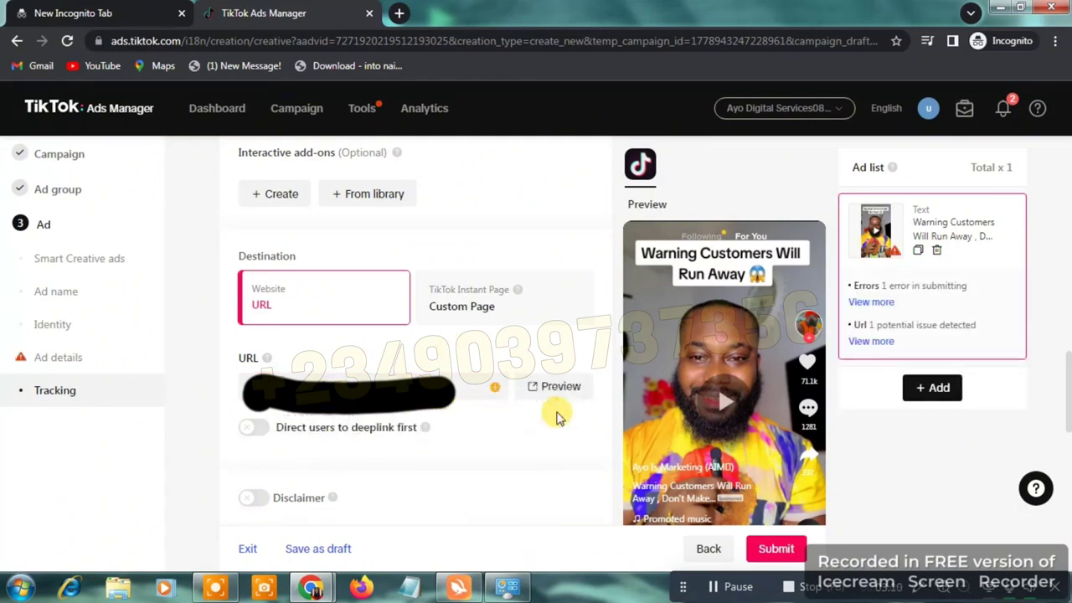
mouse_move(502, 392)
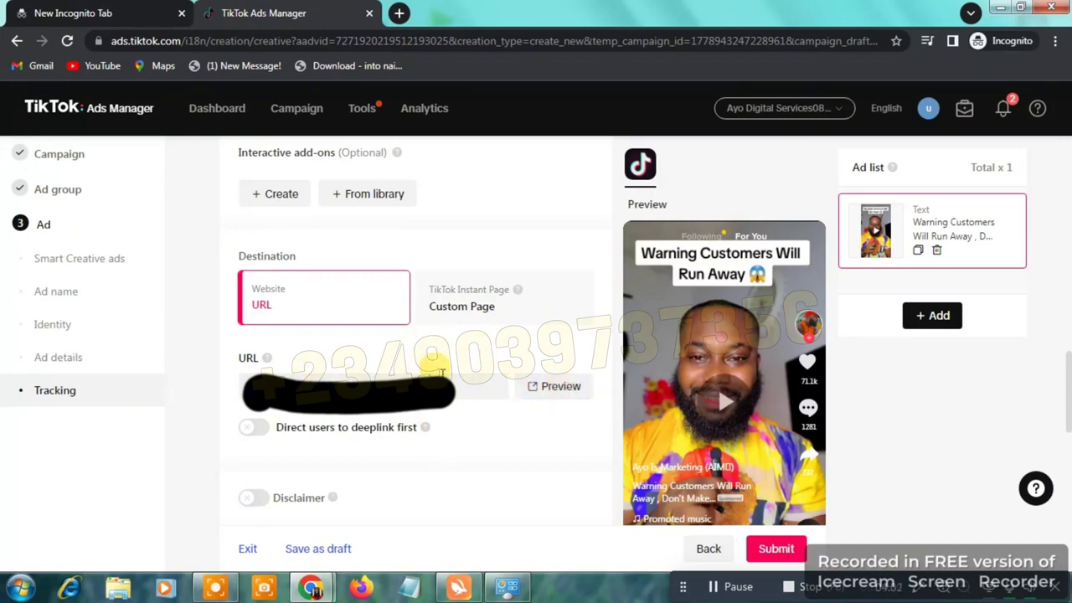
Preview the destination website in a new browser tab and close that tab to return to the ad
click(368, 379)
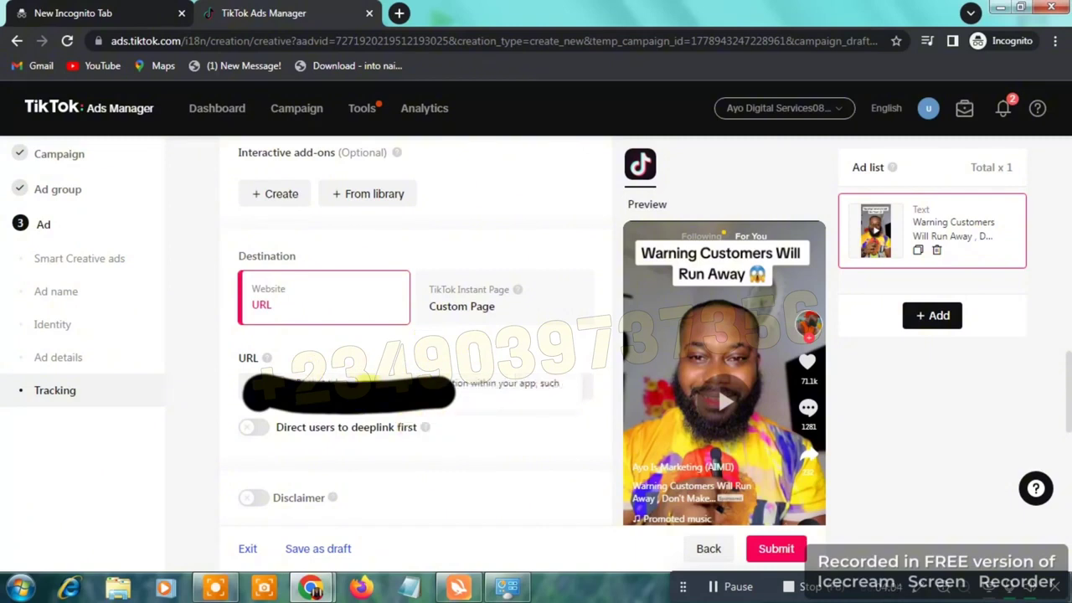
click(234, 382)
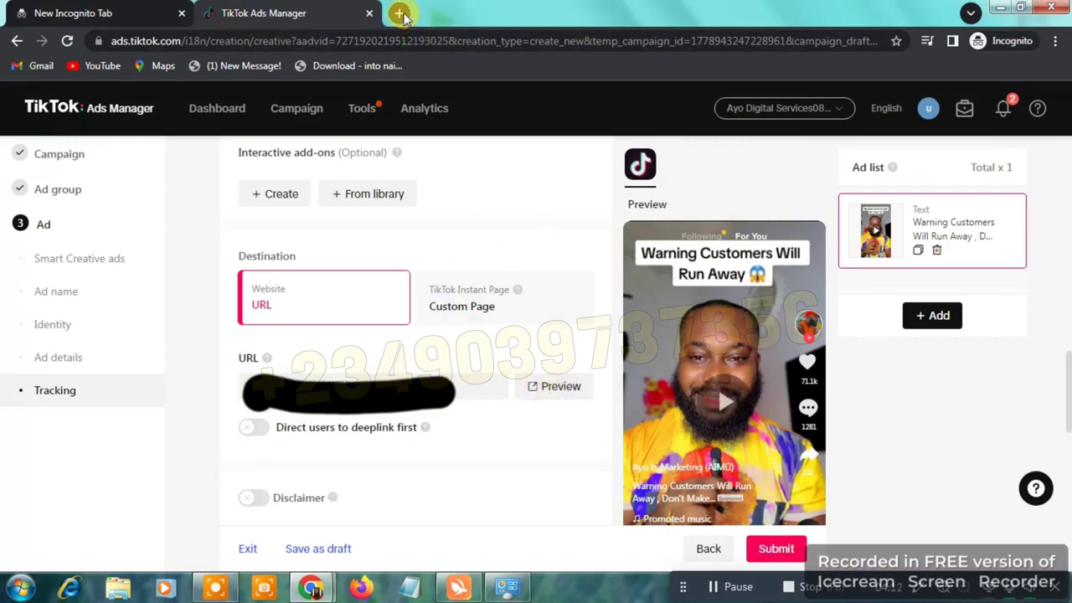
click(549, 390)
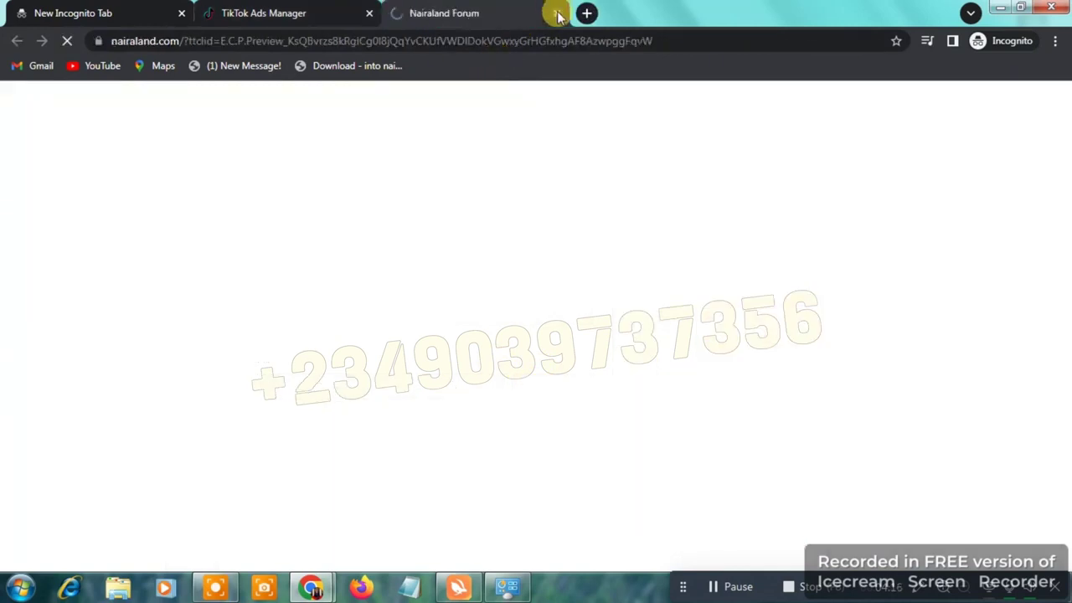
click(557, 14)
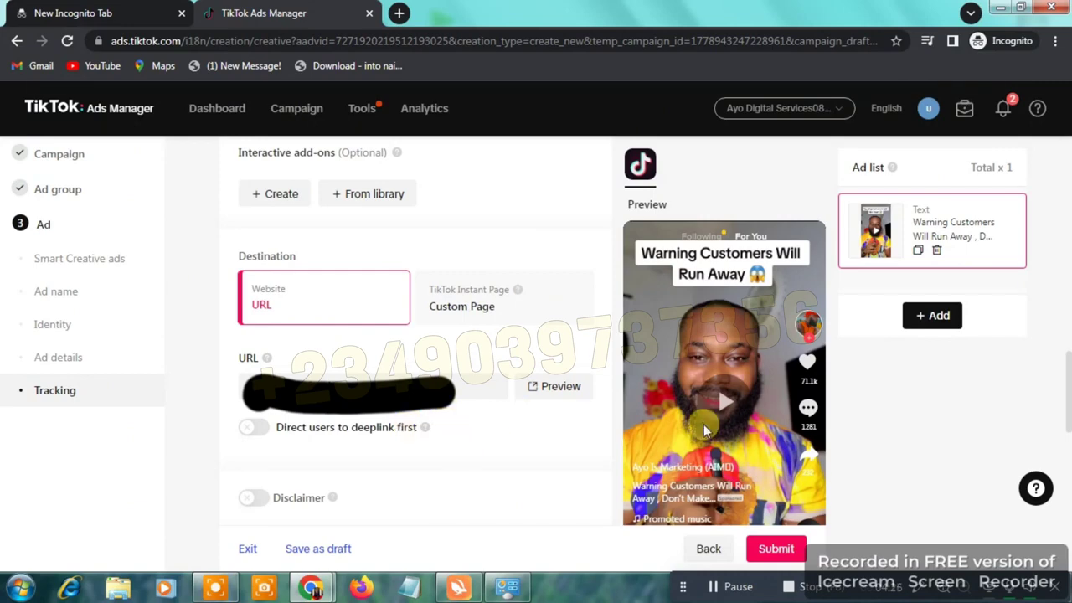
Leave the disclaimer off and the optional tracking settings empty, keep both consent boxes checked, and submit the ad
scroll(1067, 401, down, 3)
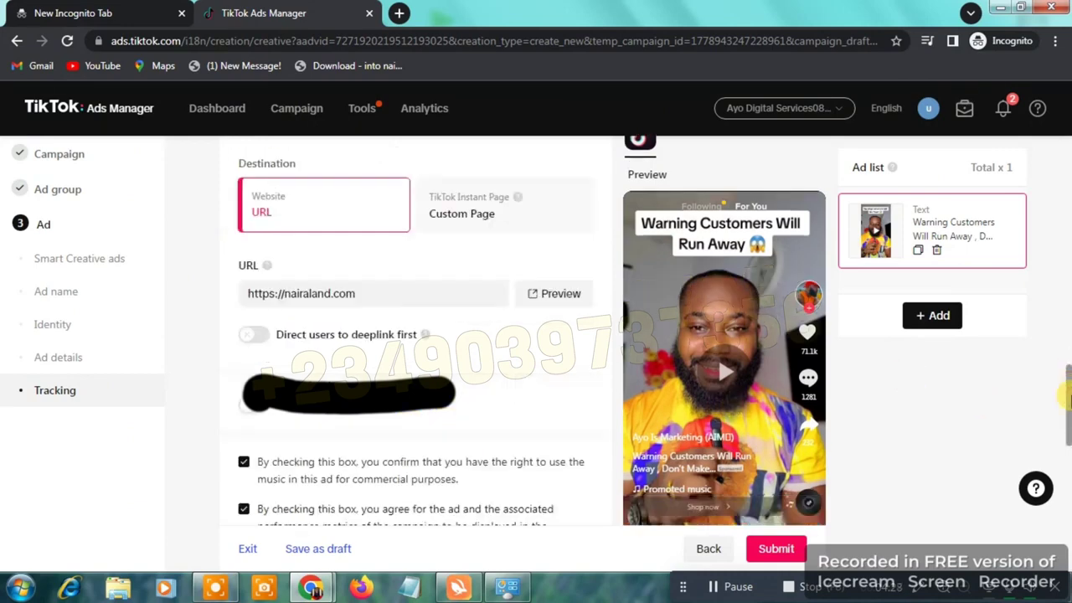
scroll(1068, 401, down, 3)
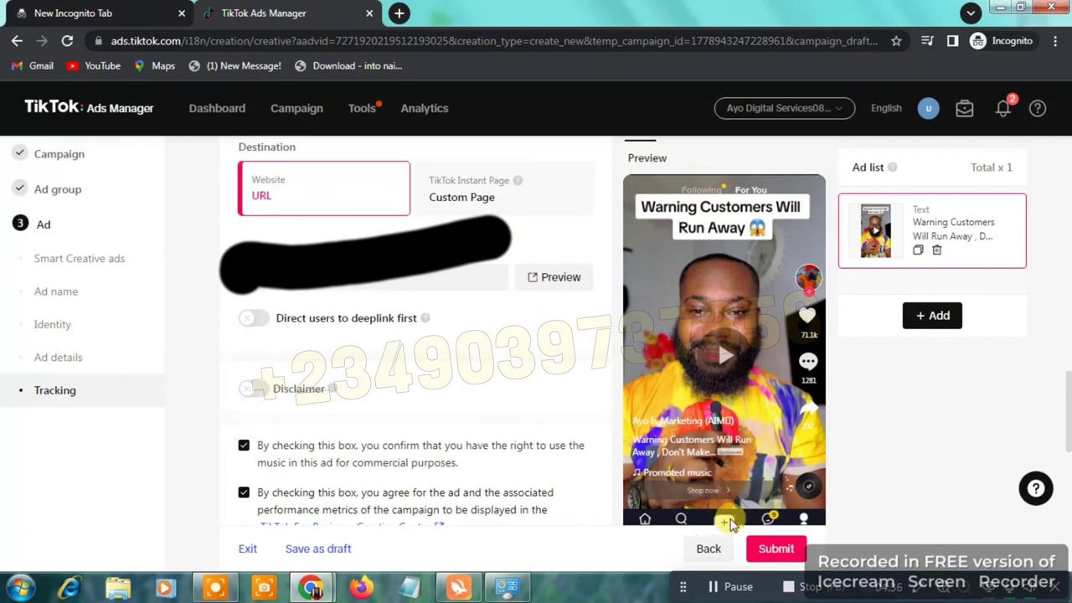
scroll(1069, 414, down, 2)
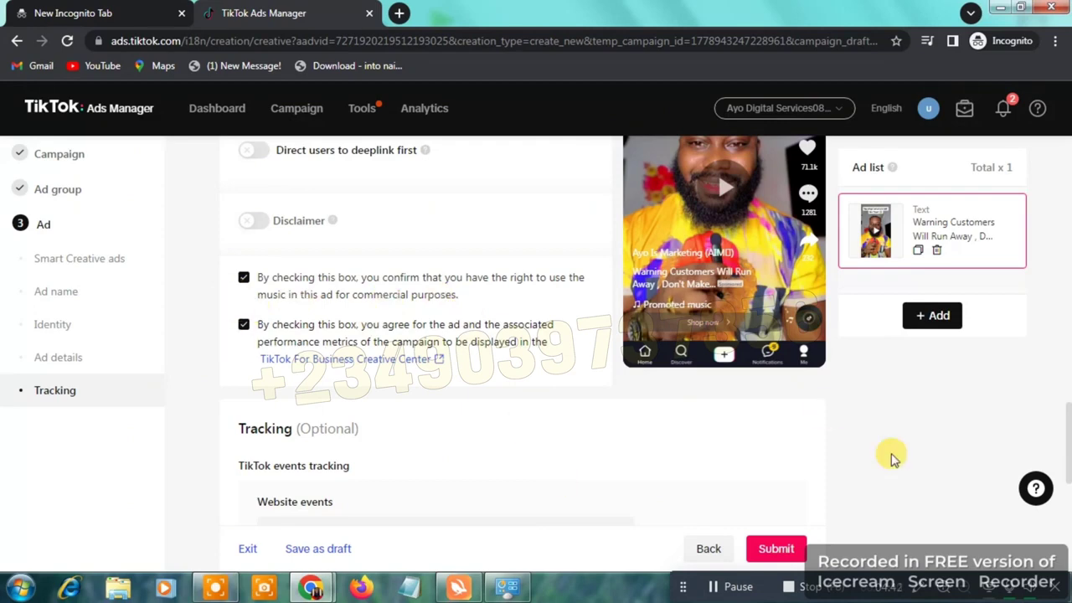
scroll(1065, 490, down, 5)
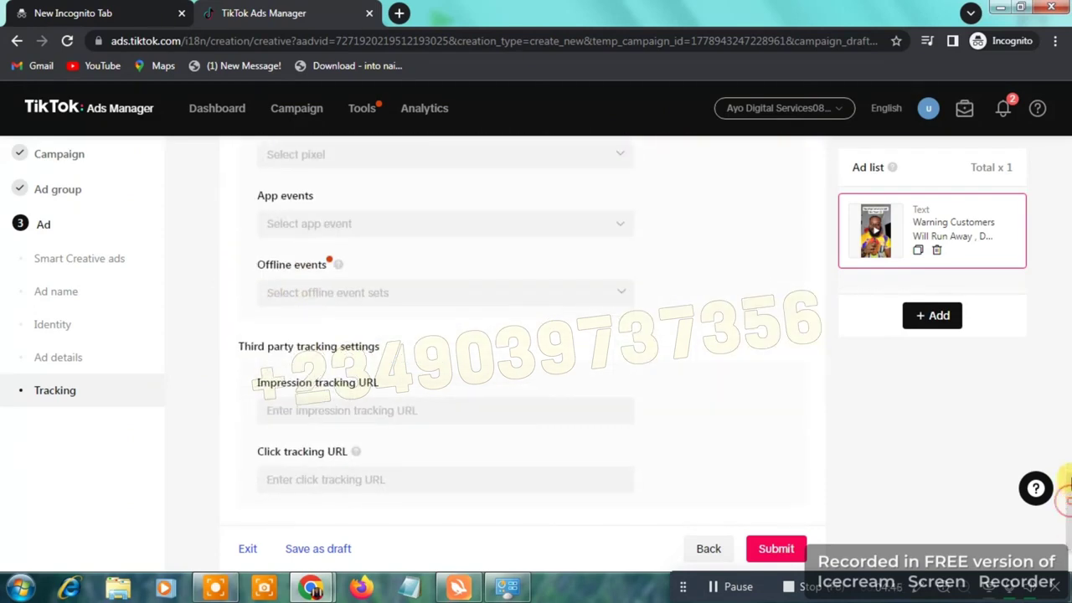
key(ctrl+a)
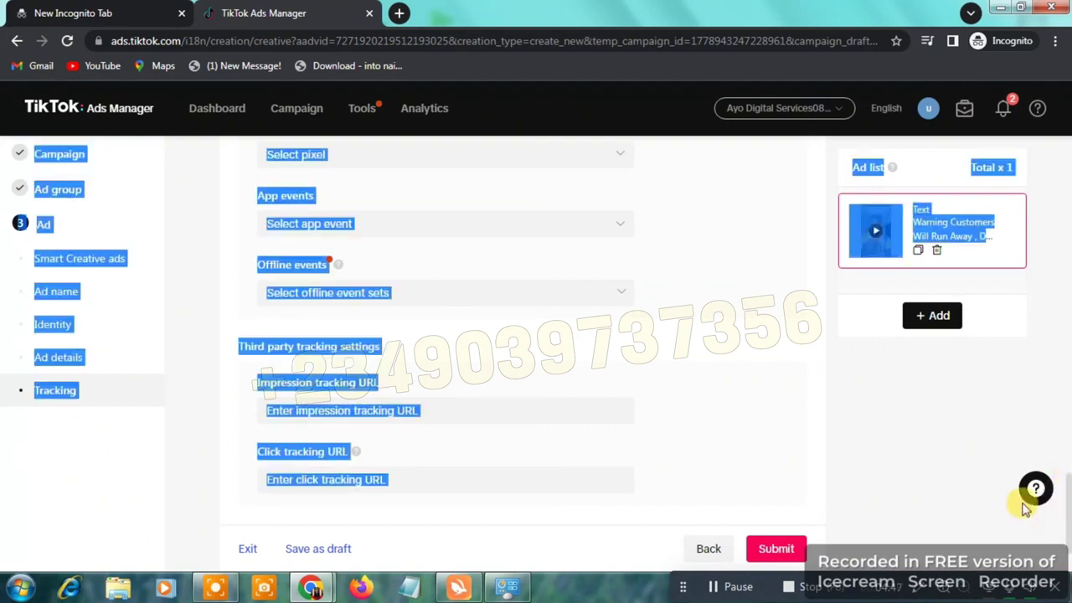
click(885, 449)
scroll(1067, 503, up, 2)
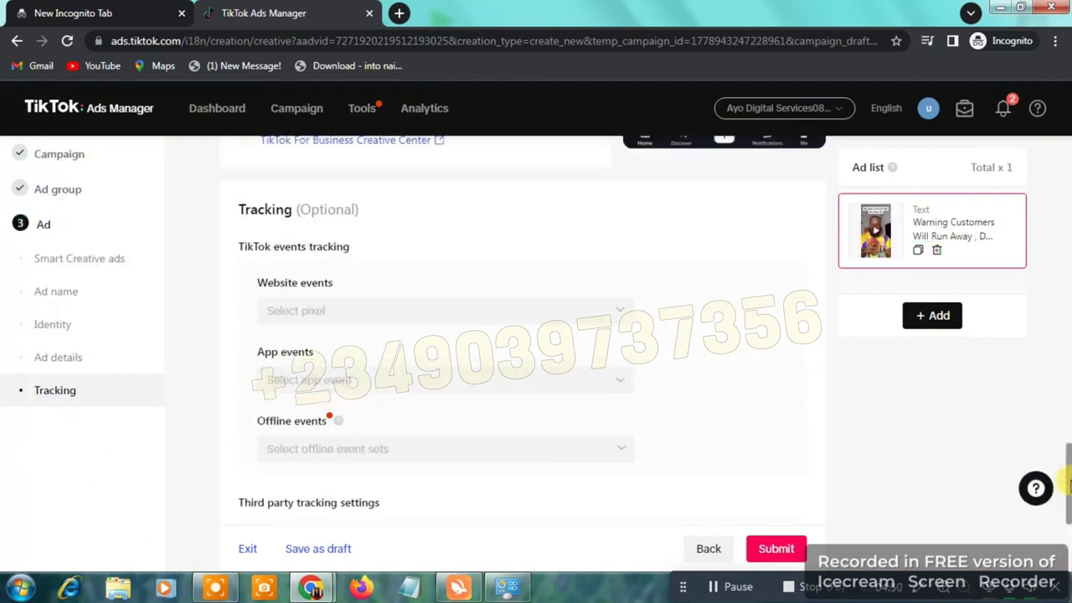
scroll(1068, 495, down, 3)
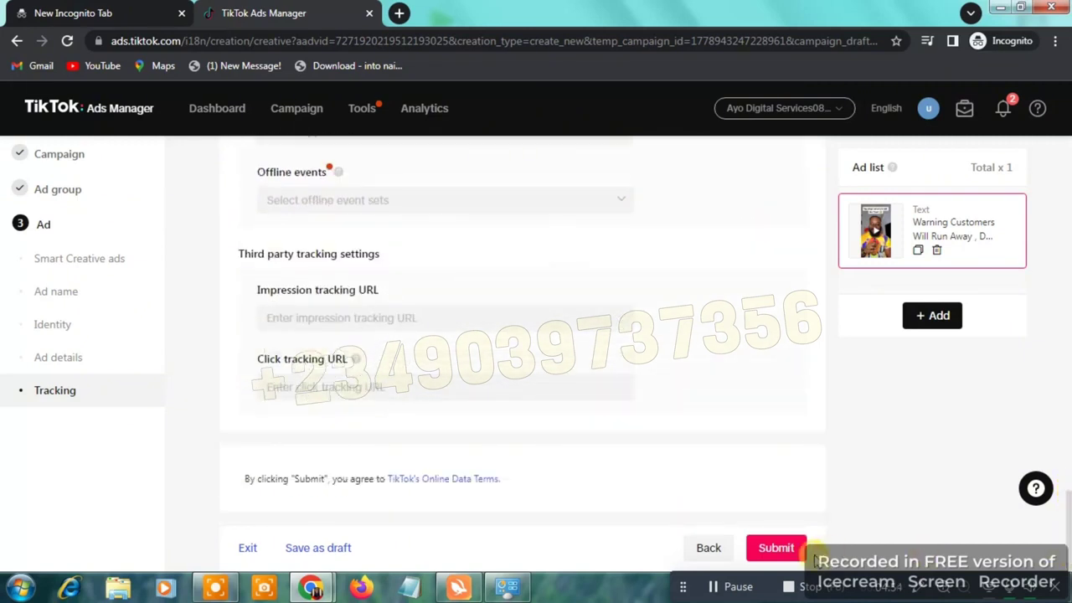
click(778, 549)
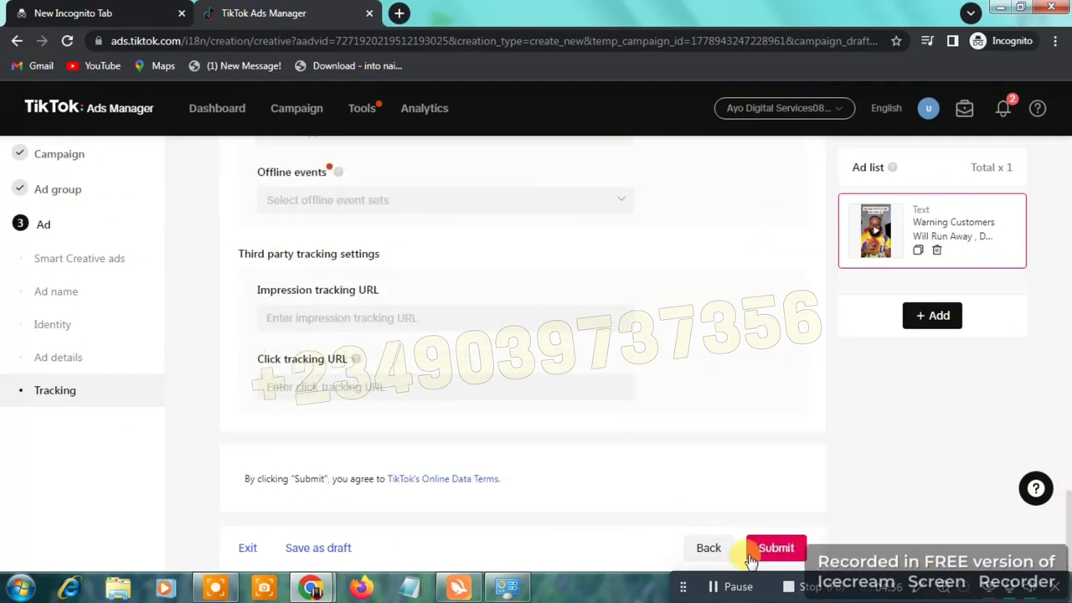
click(778, 548)
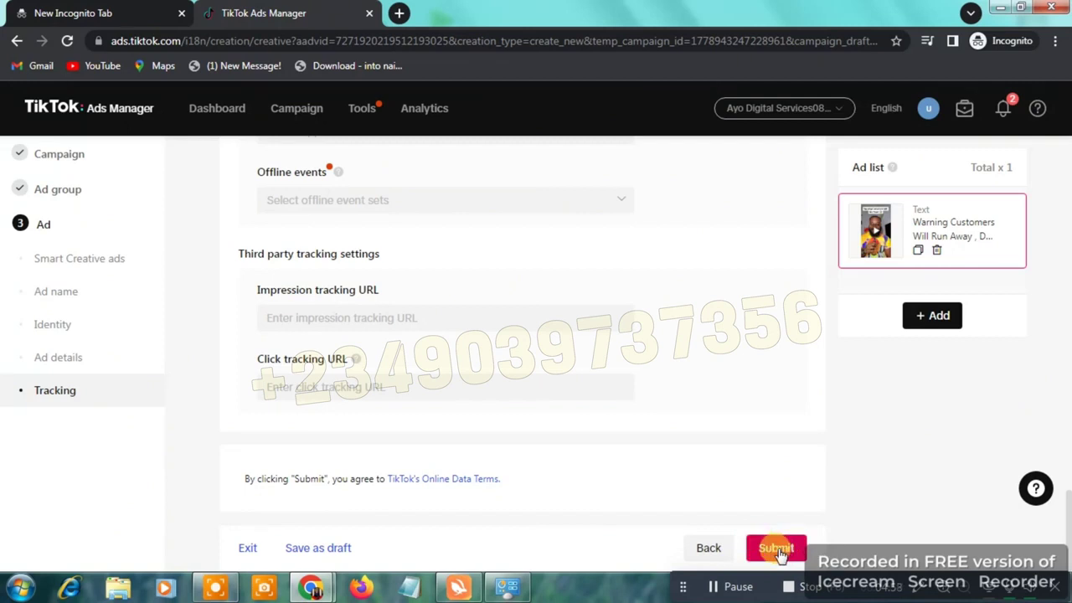